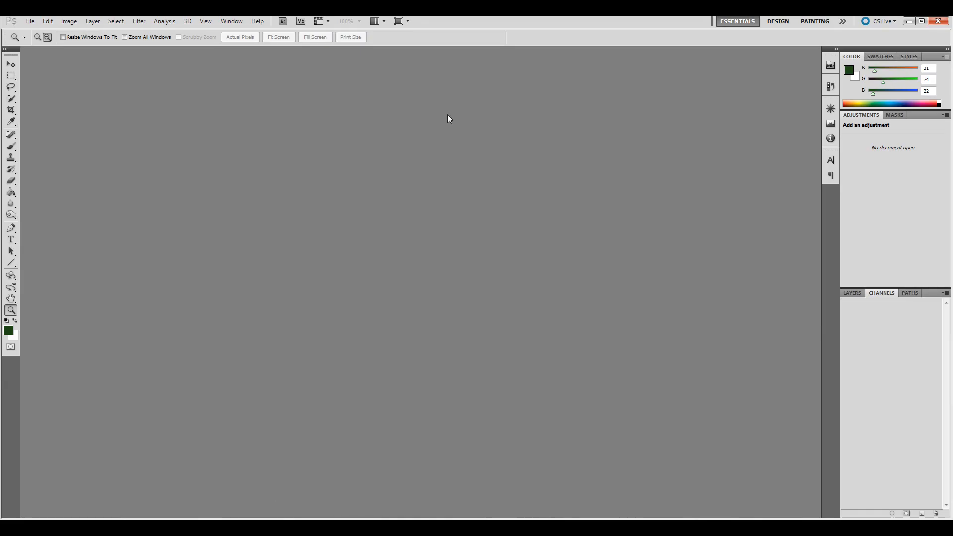
# Create a new document 1024 pixels wide and 1024 pixels high.
pyautogui.click(29, 20)
pyautogui.click(63, 31)
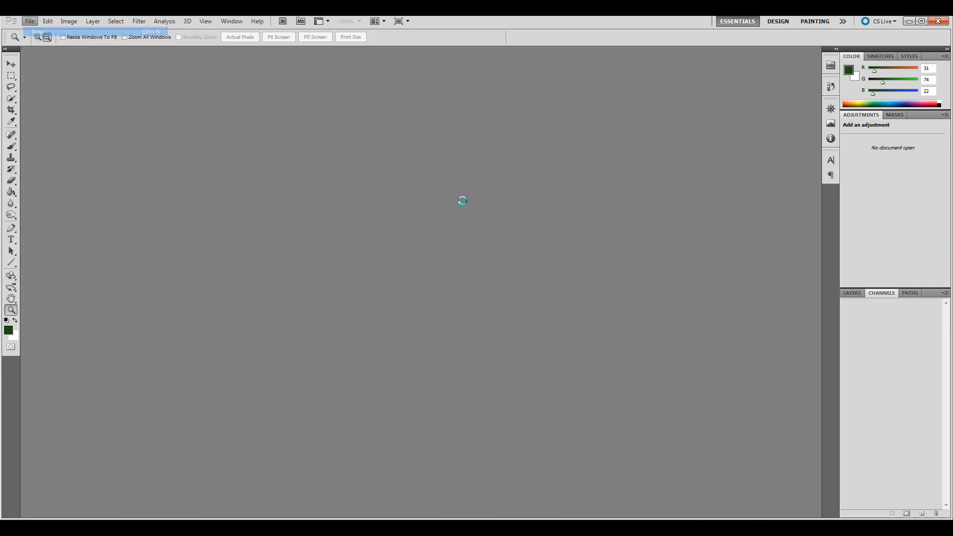
pyautogui.doubleClick(432, 185)
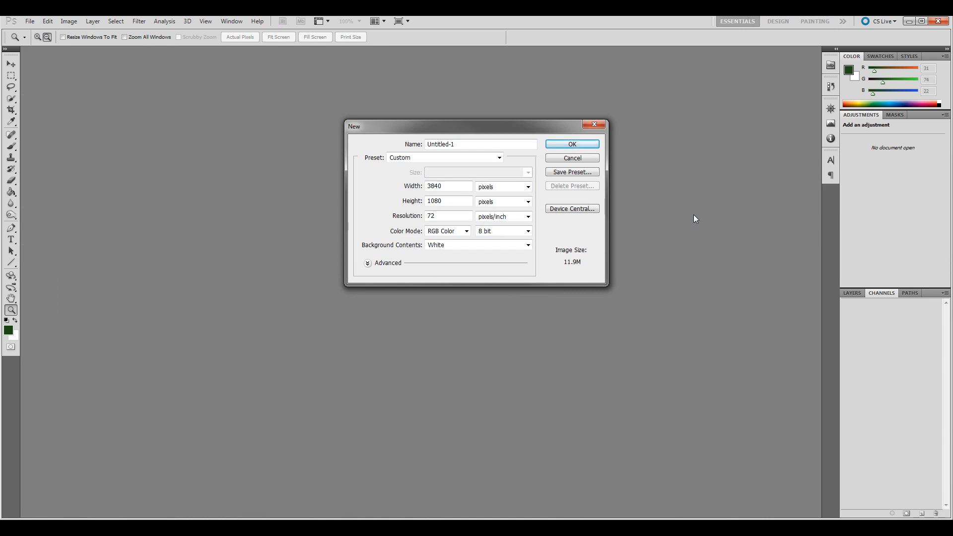
pyautogui.press('BackSpace')
pyautogui.press('BackSpace')
pyautogui.press('BackSpace')
pyautogui.press('BackSpace')
pyautogui.write('1024')
pyautogui.press('Tab')
pyautogui.write('1024')
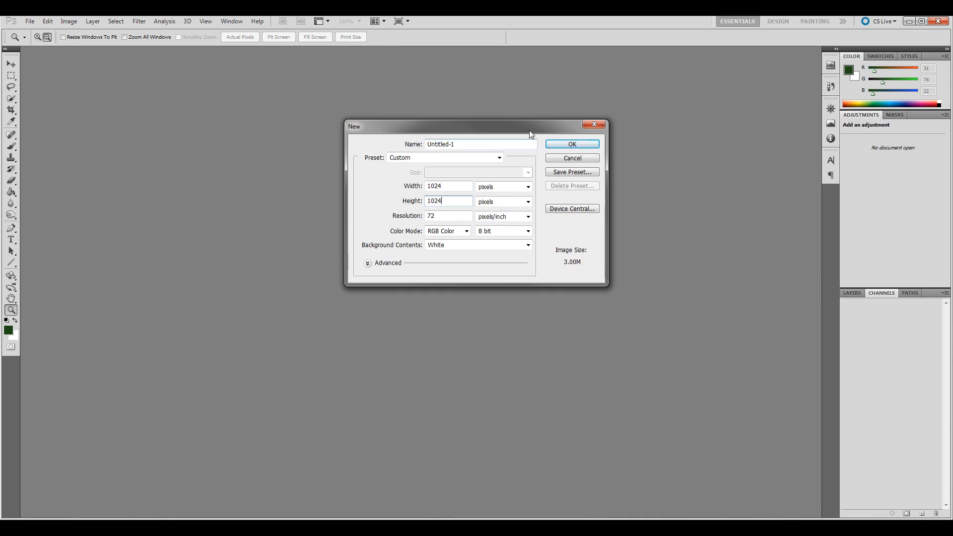
pyautogui.click(572, 144)
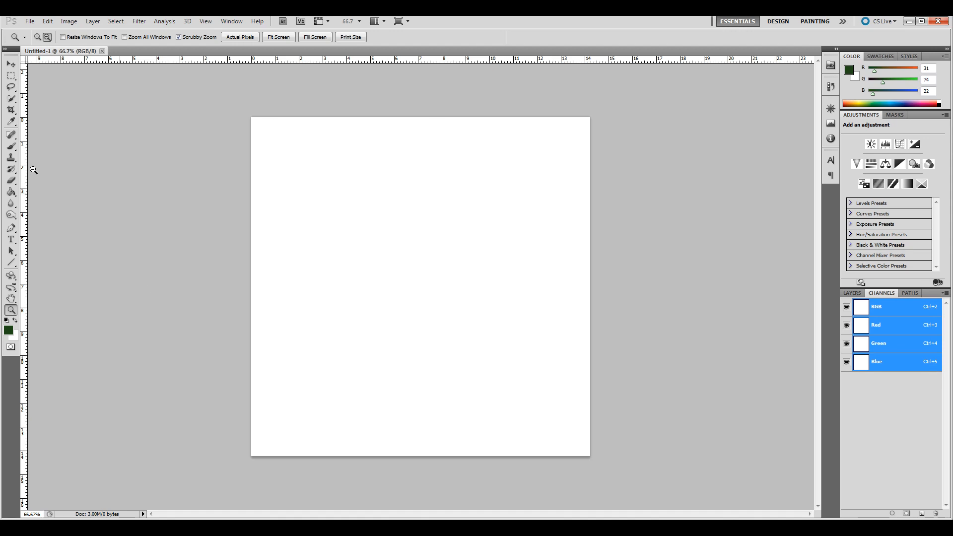
# Restore the default colors, select a circle about 3.5 inches wide in the canvas's lower left, and fill it with black.
pyautogui.click(7, 321)
pyautogui.click(13, 76)
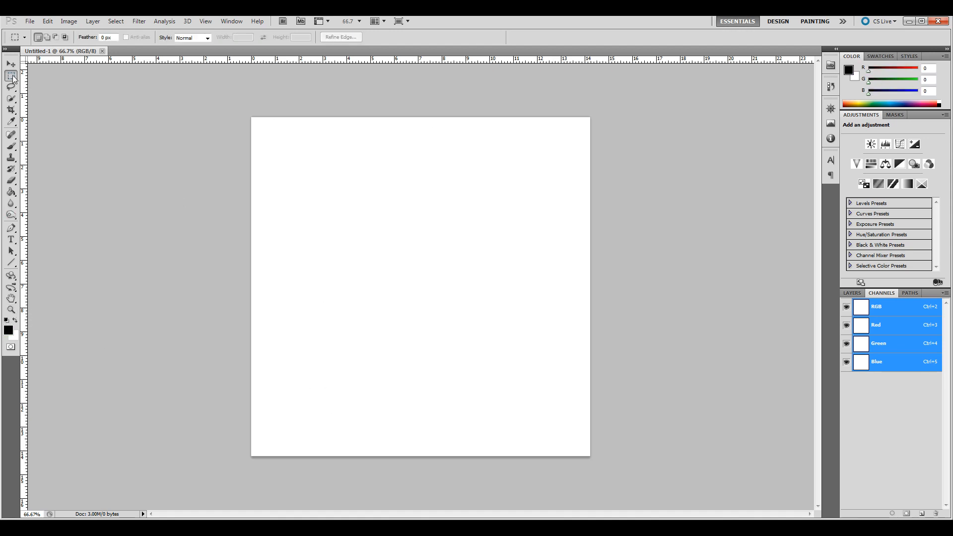
pyautogui.click(55, 85)
pyautogui.click(852, 293)
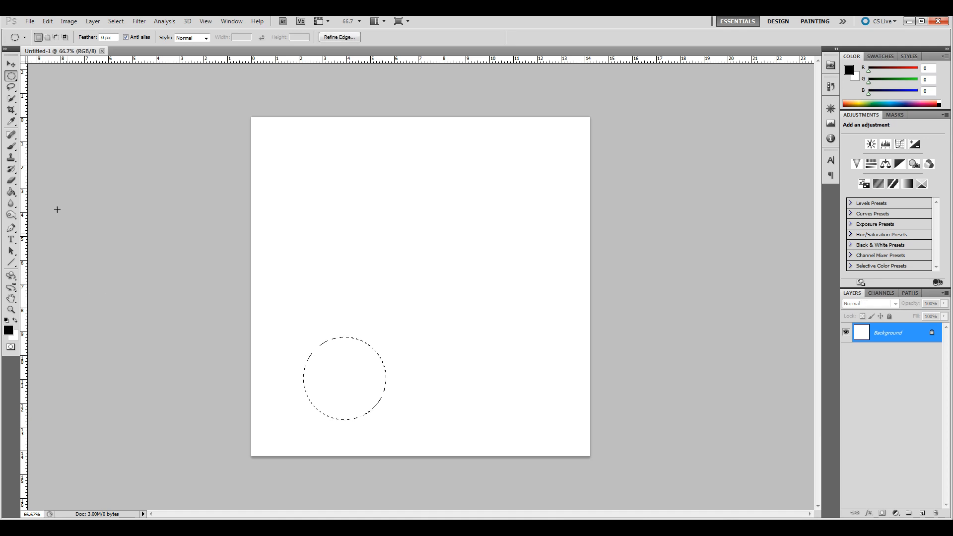
pyautogui.click(11, 192)
pyautogui.click(356, 398)
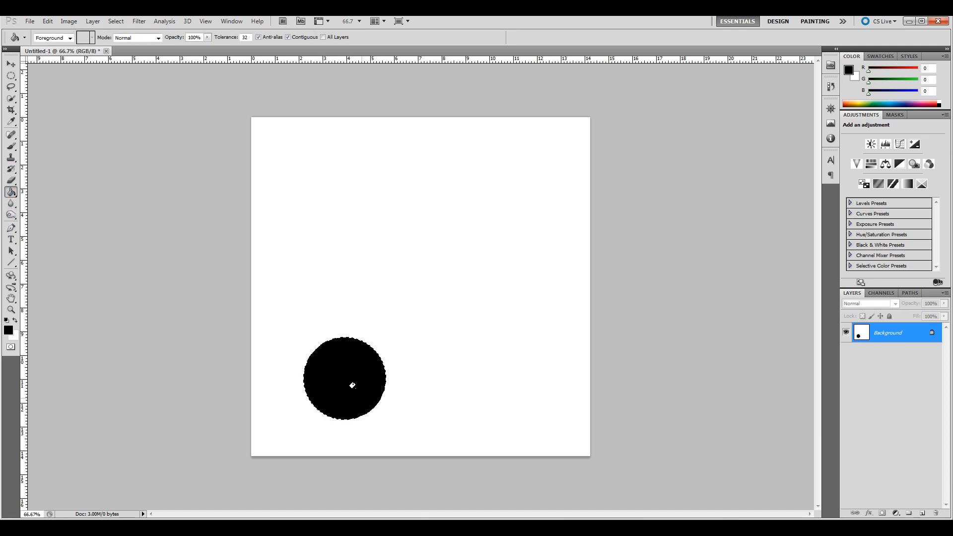
# Add a circle about 3.7 inches wide directly above the black one and fill it with dark grey 2d2d2d.
pyautogui.click(11, 75)
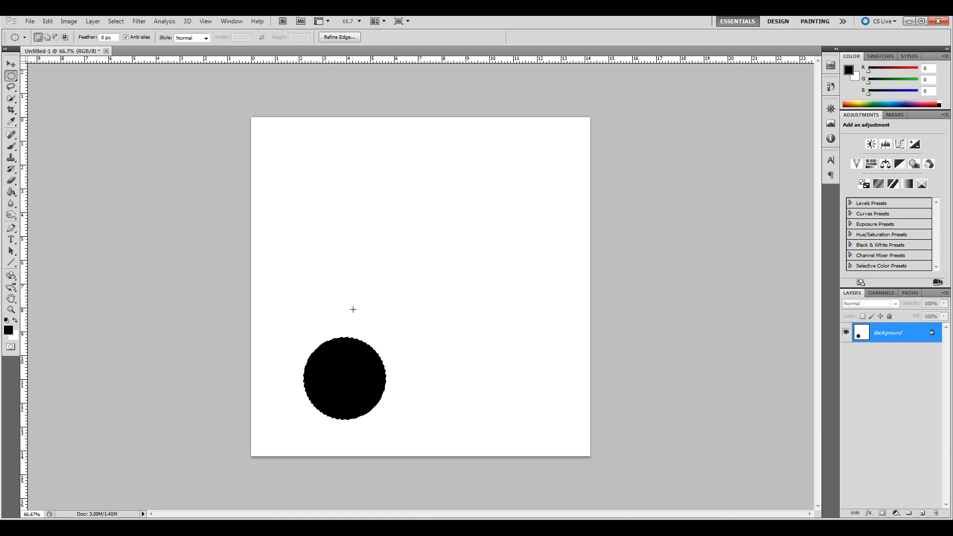
pyautogui.moveTo(304, 246)
pyautogui.mouseDown()
pyautogui.moveTo(357, 315)
pyautogui.moveTo(372, 318)
pyautogui.mouseUp()
pyautogui.hotkey('ctrl', 'd')
pyautogui.moveTo(294, 245); pyautogui.dragTo(329, 279)
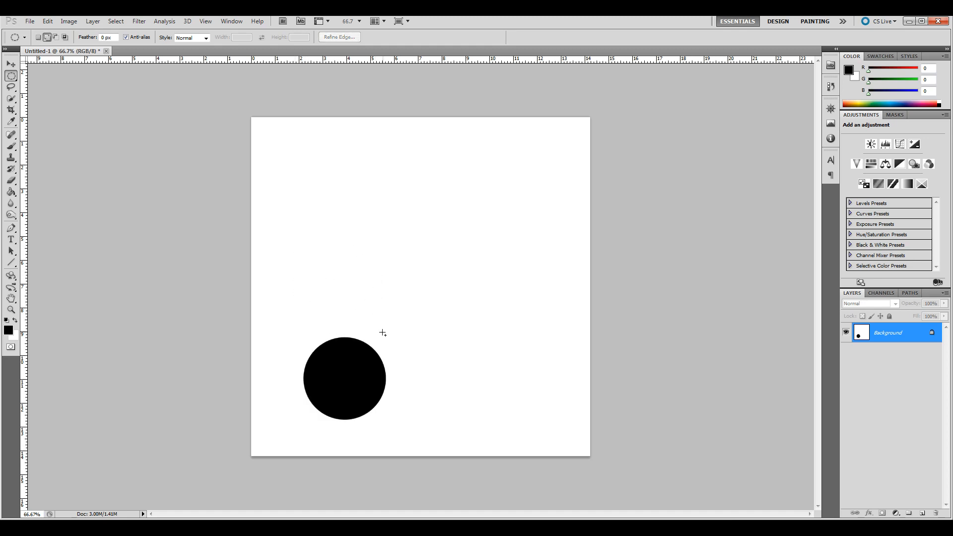
pyautogui.click(8, 330)
pyautogui.moveTo(167, 284); pyautogui.dragTo(164, 290)
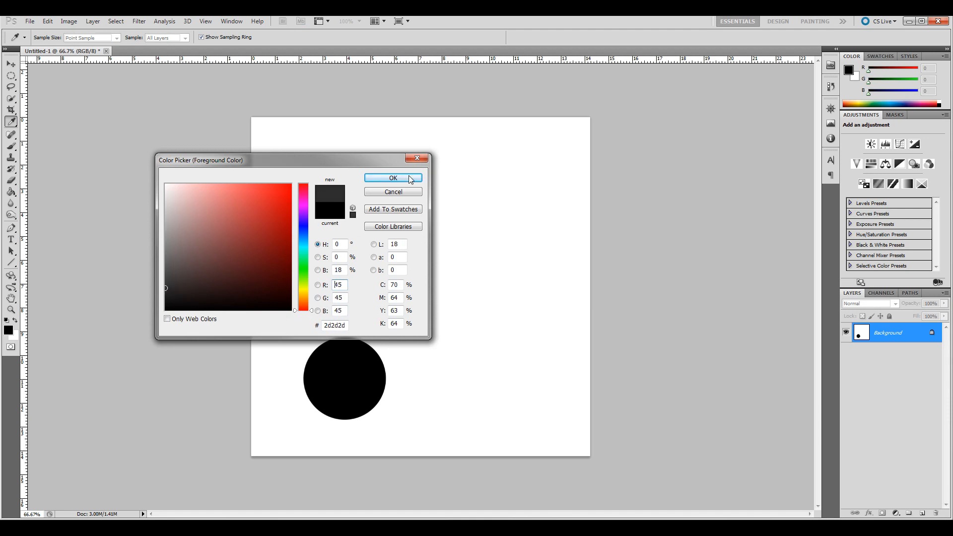
pyautogui.click(393, 177)
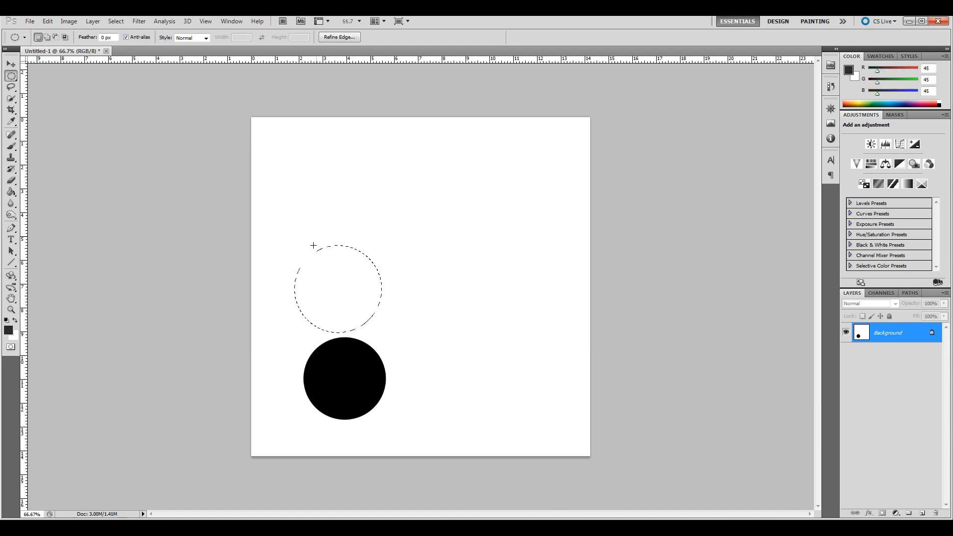
pyautogui.click(11, 191)
pyautogui.click(323, 283)
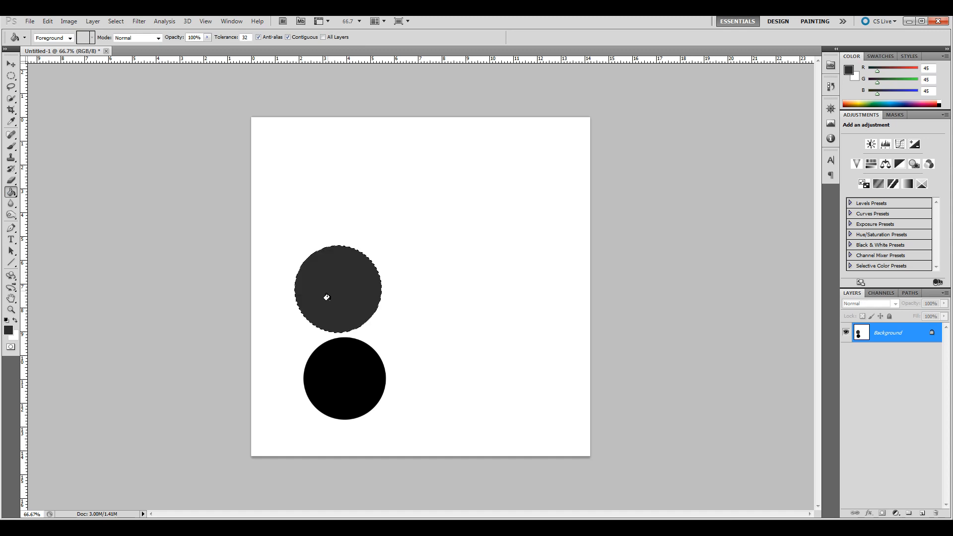
# Add a circle about 3.8 inches wide above the dark grey one and fill it with grey 5a5a5a.
pyautogui.click(11, 76)
pyautogui.click(308, 152)
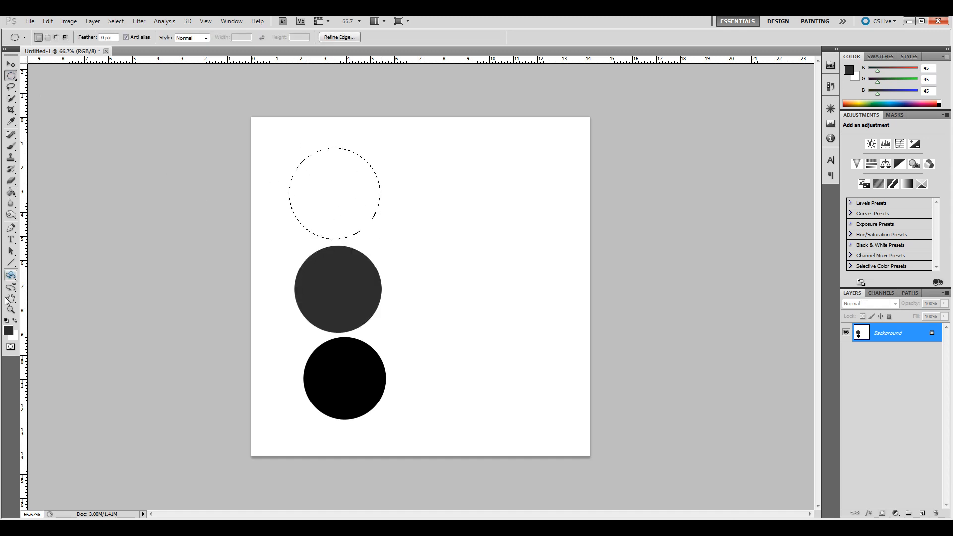
pyautogui.click(8, 330)
pyautogui.moveTo(176, 267); pyautogui.dragTo(155, 266)
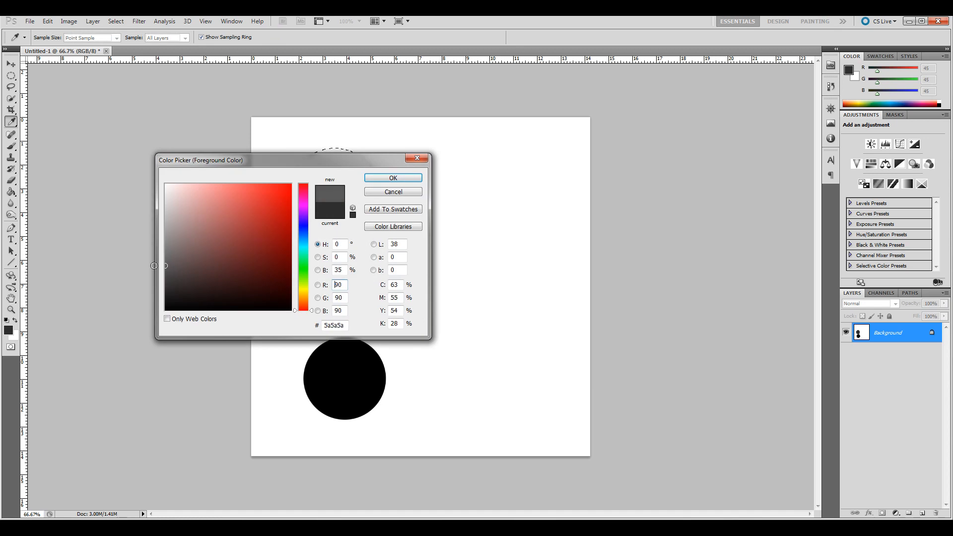
pyautogui.click(392, 177)
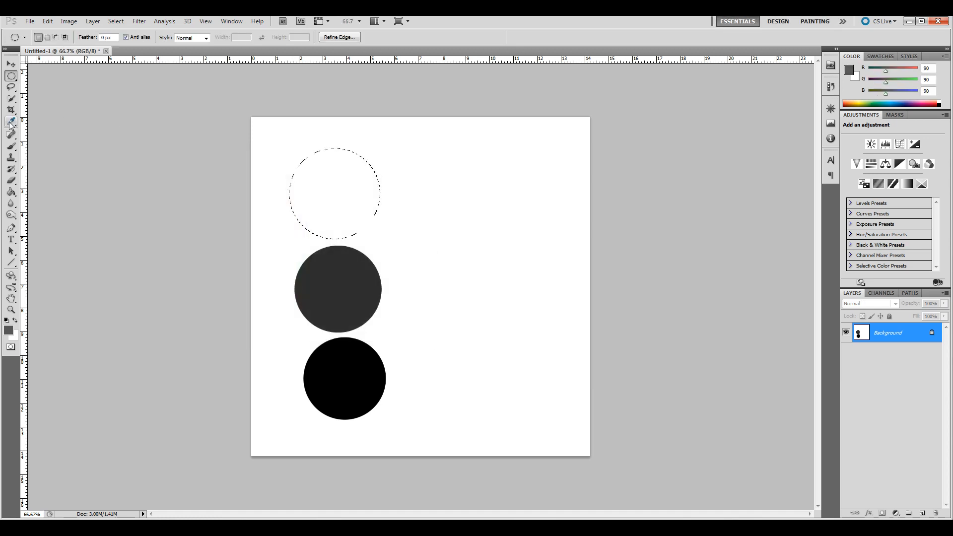
pyautogui.click(11, 191)
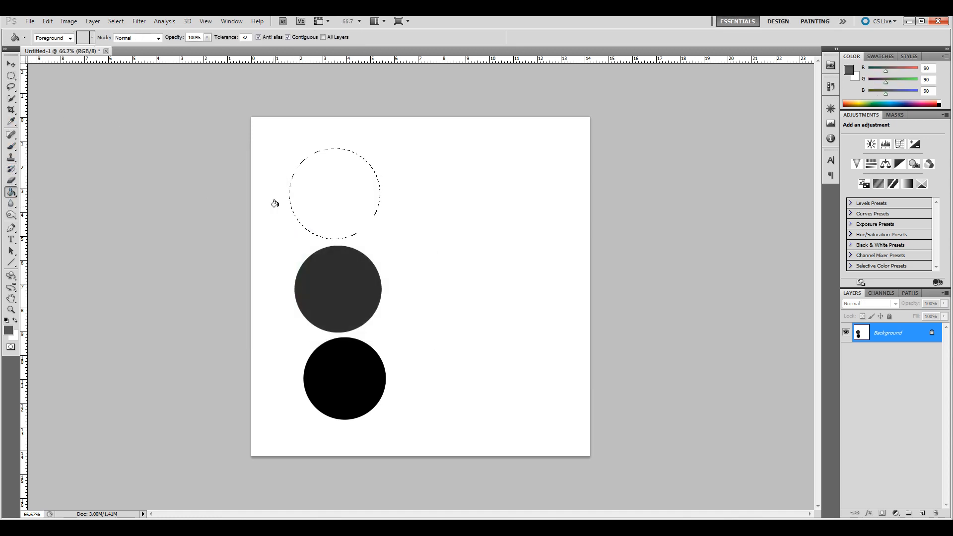
pyautogui.click(315, 181)
# Add a circle about 3.2 inches wide in the canvas's upper right and fill it with medium grey 8a8a8a.
pyautogui.click(11, 76)
pyautogui.hotkey('ctrl', 'd')
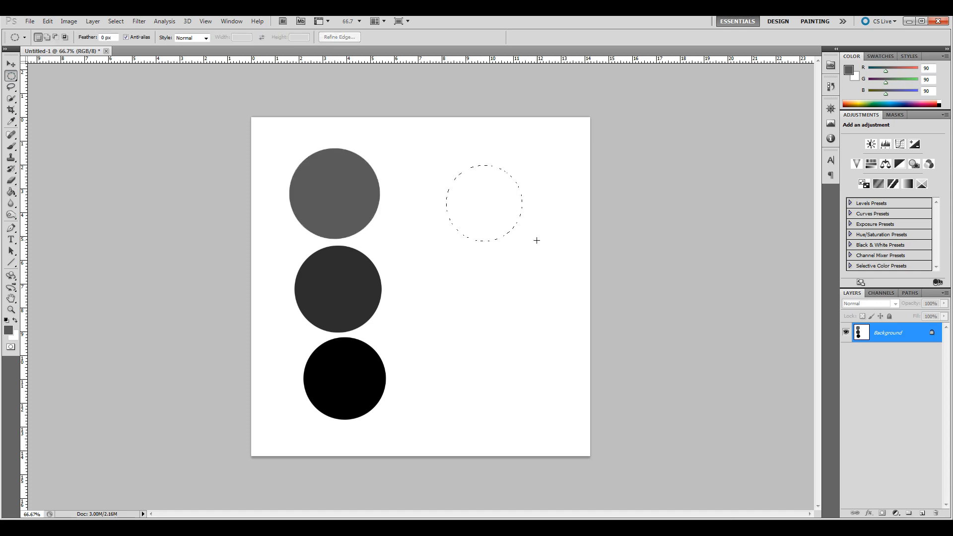
pyautogui.click(8, 330)
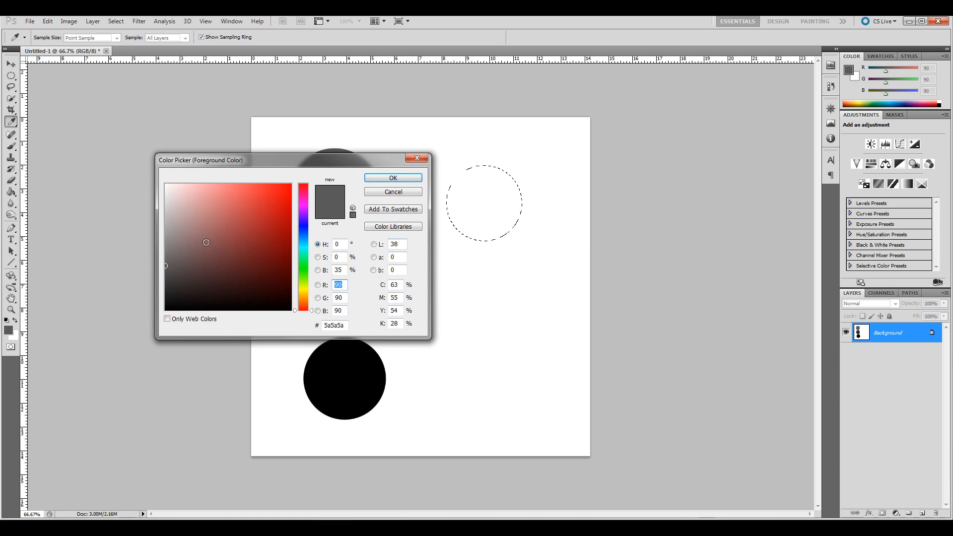
pyautogui.moveTo(217, 243); pyautogui.dragTo(152, 242)
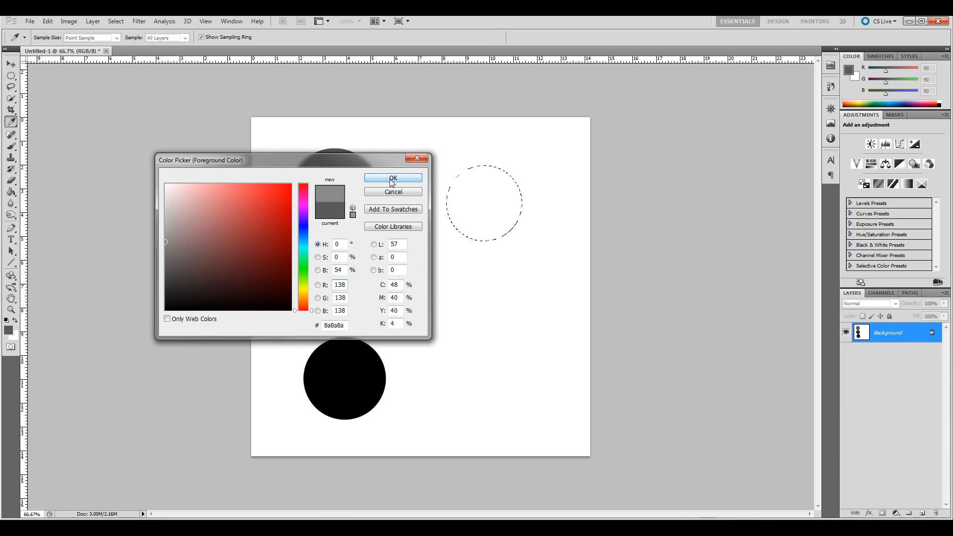
pyautogui.click(393, 177)
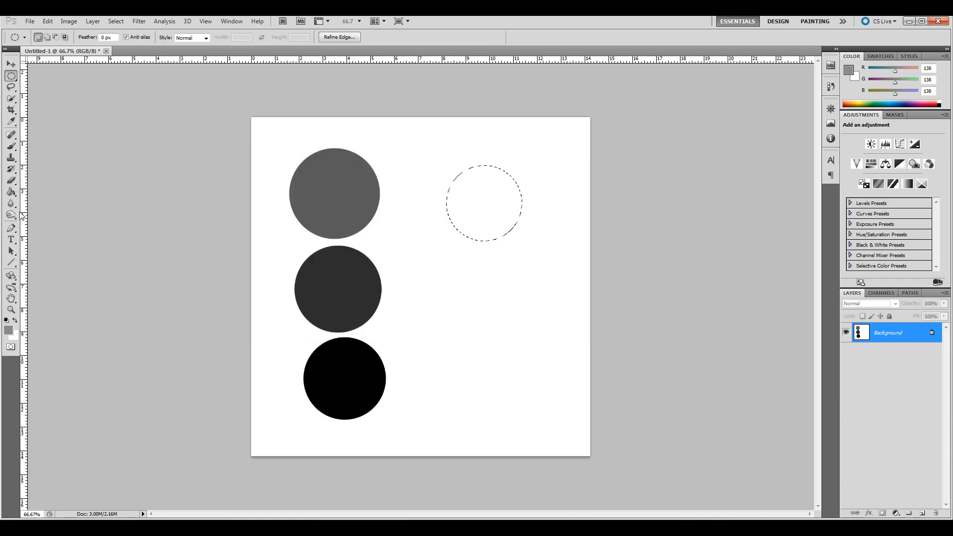
pyautogui.click(11, 192)
pyautogui.click(457, 199)
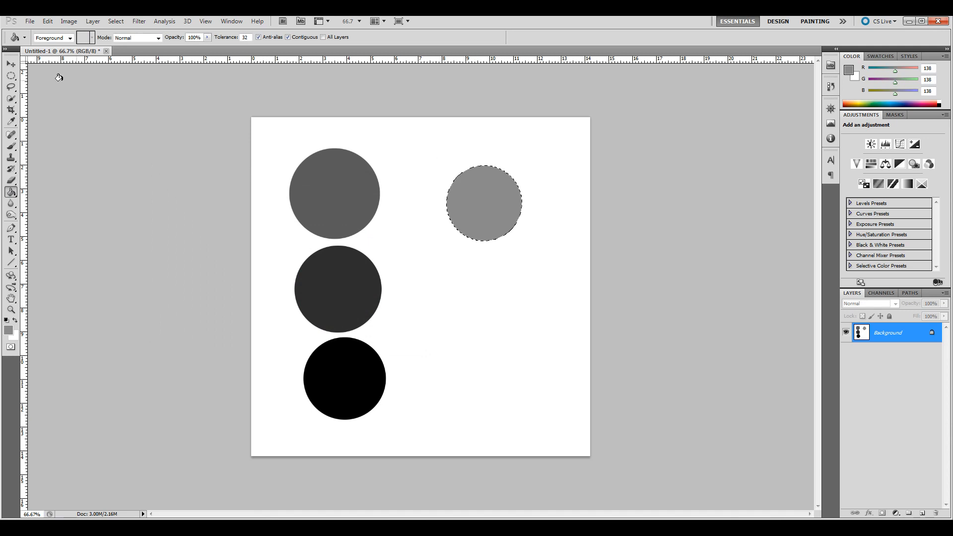
# Add a circle about 3.3 inches wide below the medium grey one and fill it with light grey b5b5b5.
pyautogui.click(11, 76)
pyautogui.click(466, 275)
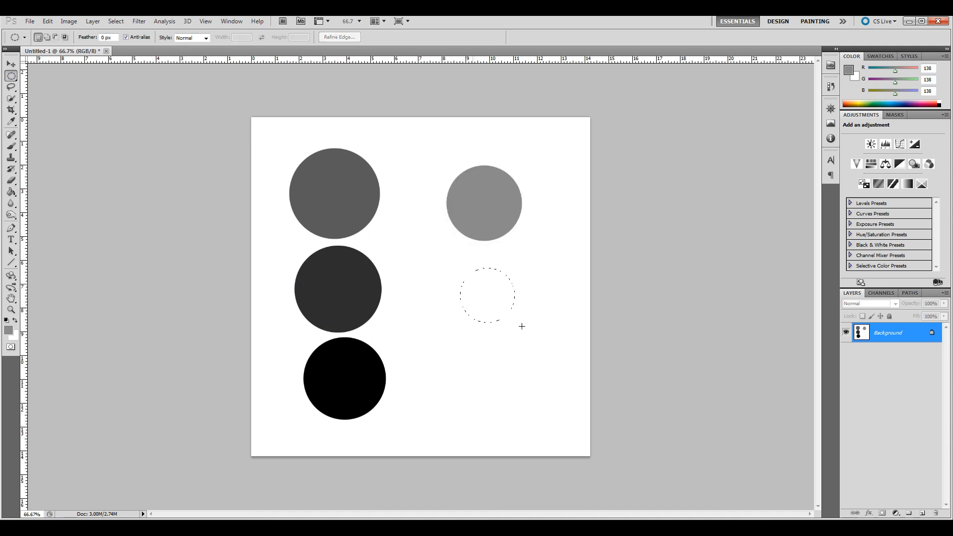
pyautogui.moveTo(547, 345); pyautogui.dragTo(550, 348)
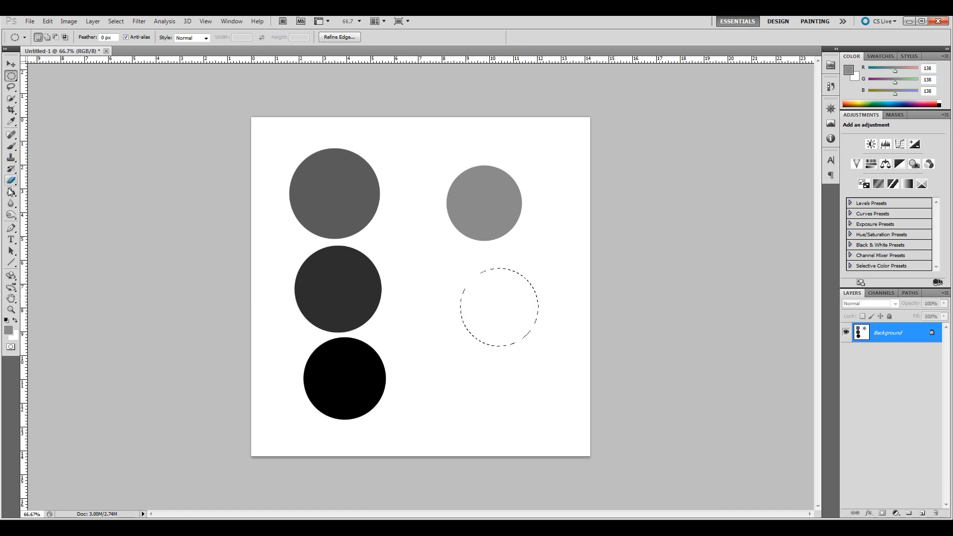
pyautogui.click(8, 329)
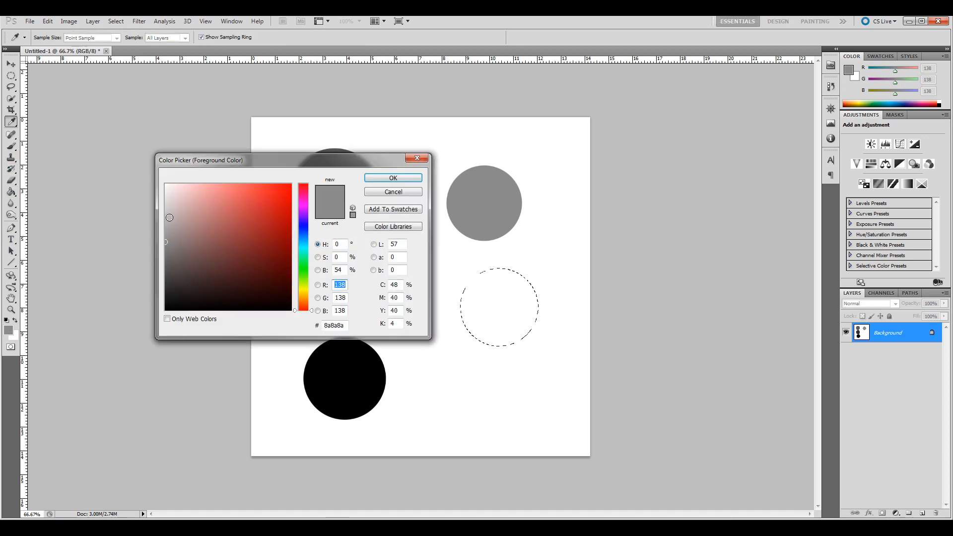
pyautogui.click(162, 217)
pyautogui.moveTo(162, 217); pyautogui.dragTo(161, 220)
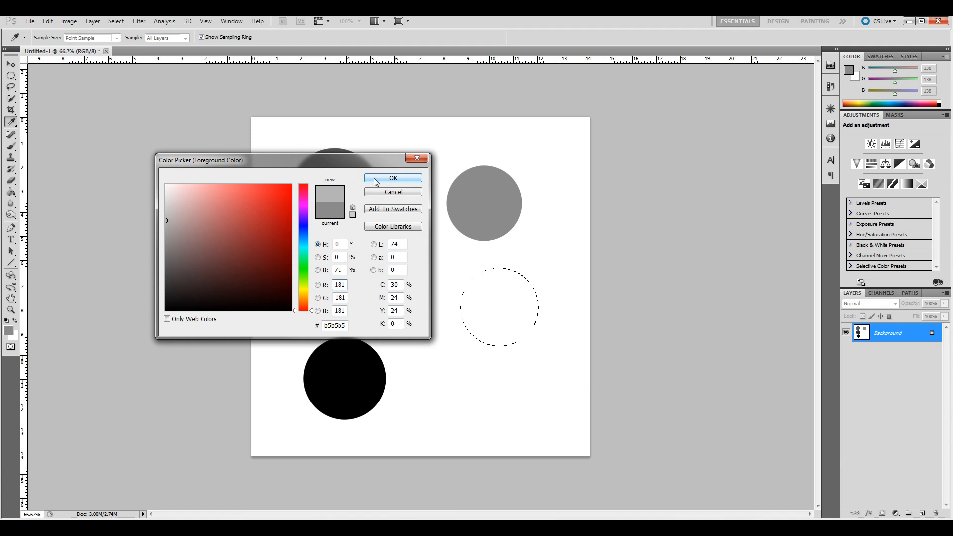
pyautogui.click(393, 178)
pyautogui.click(11, 192)
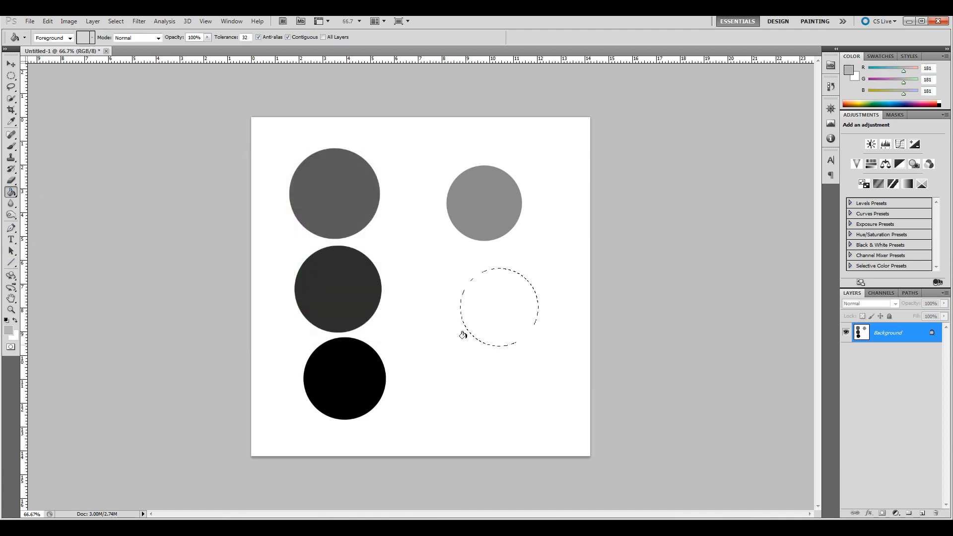
pyautogui.click(380, 245)
# Add a circle about 3.1 inches wide in the canvas's lower right, fill it with pale grey e8e8e8, and clear the selection.
pyautogui.click(11, 76)
pyautogui.click(468, 411)
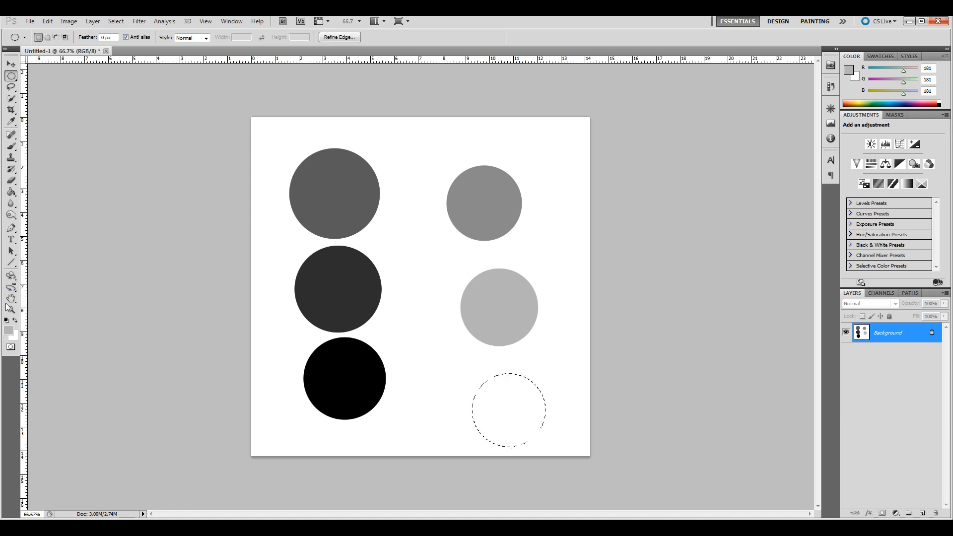
pyautogui.click(8, 330)
pyautogui.moveTo(177, 205); pyautogui.dragTo(154, 195)
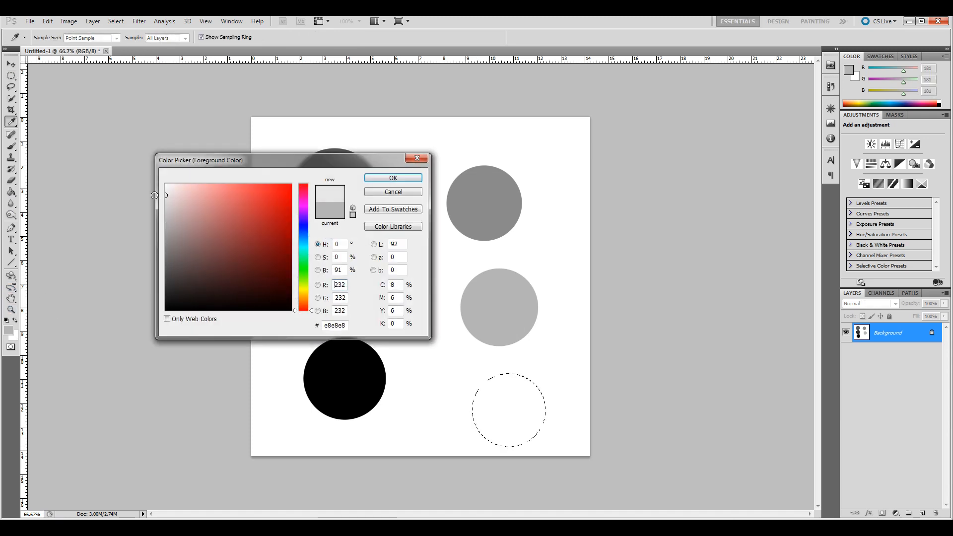
pyautogui.click(403, 177)
pyautogui.press('g')
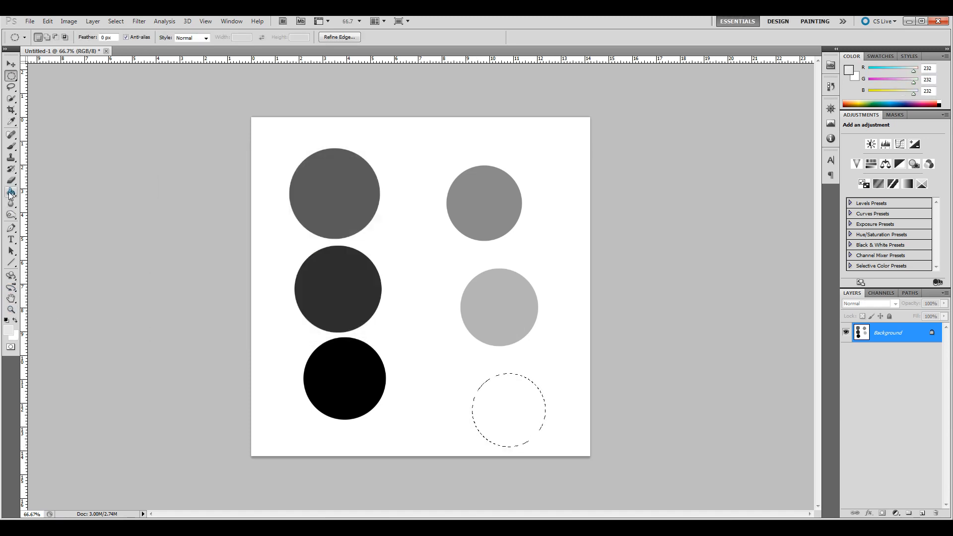
pyautogui.click(495, 397)
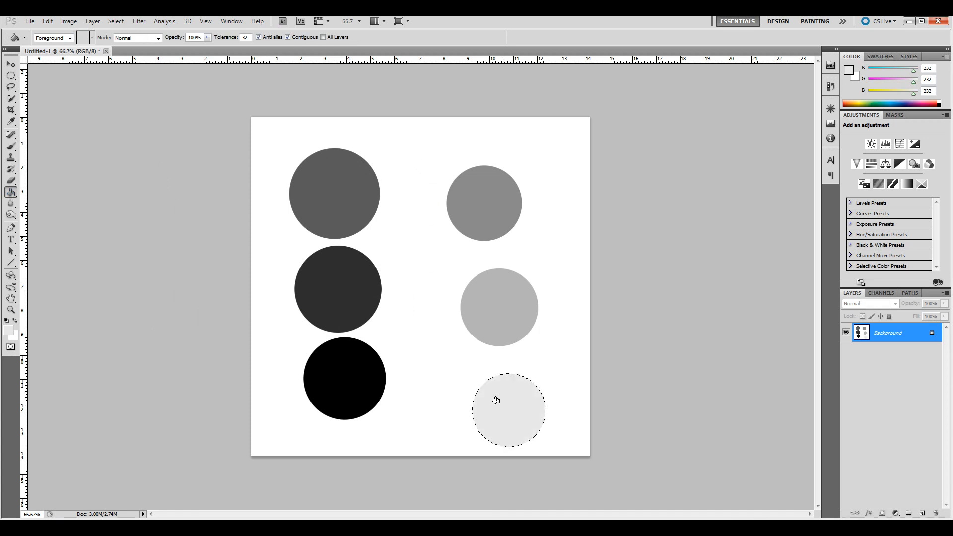
pyautogui.click(10, 76)
pyautogui.click(452, 356)
pyautogui.click(481, 208)
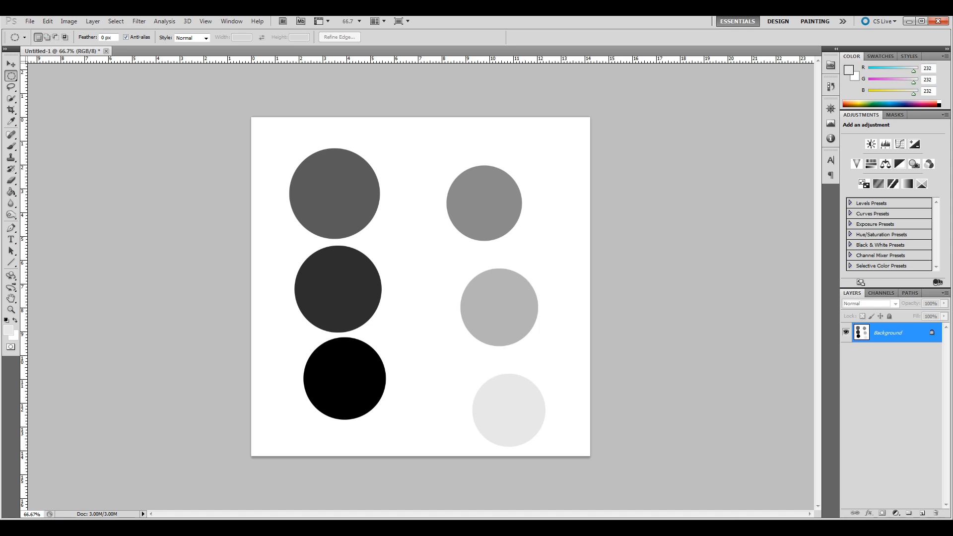
# Examine the grey circles in the Save for Web & Devices JPEG preview without saving.
pyautogui.hotkey('ctrl', 'alt', 'shift', 's')
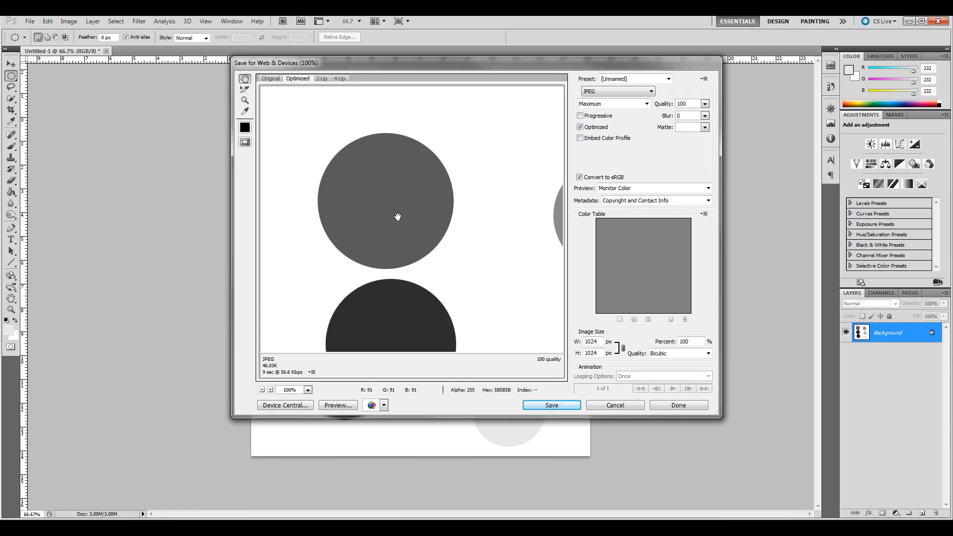
pyautogui.moveTo(492, 274); pyautogui.dragTo(434, 62)
pyautogui.moveTo(437, 174); pyautogui.dragTo(287, 183)
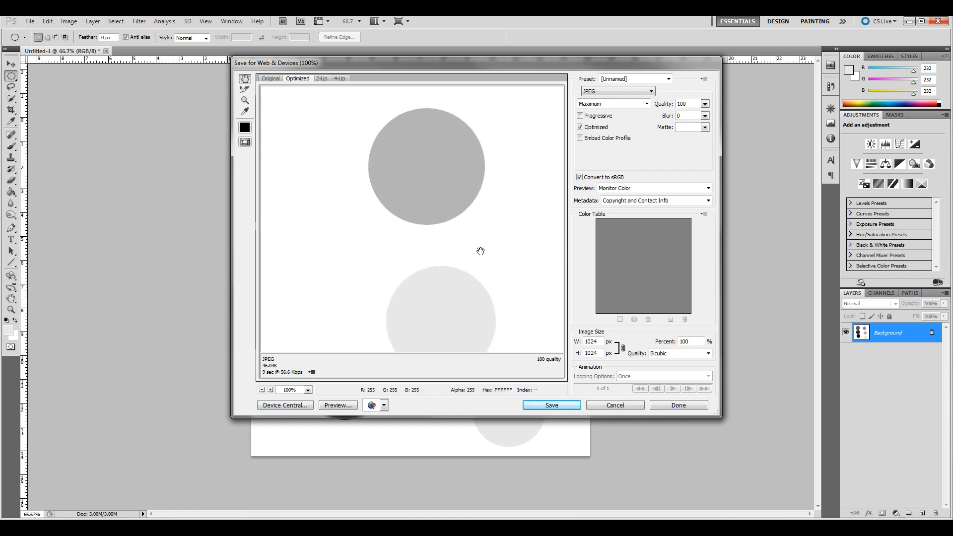
pyautogui.moveTo(448, 194); pyautogui.dragTo(453, 283)
pyautogui.moveTo(412, 229); pyautogui.dragTo(482, 286)
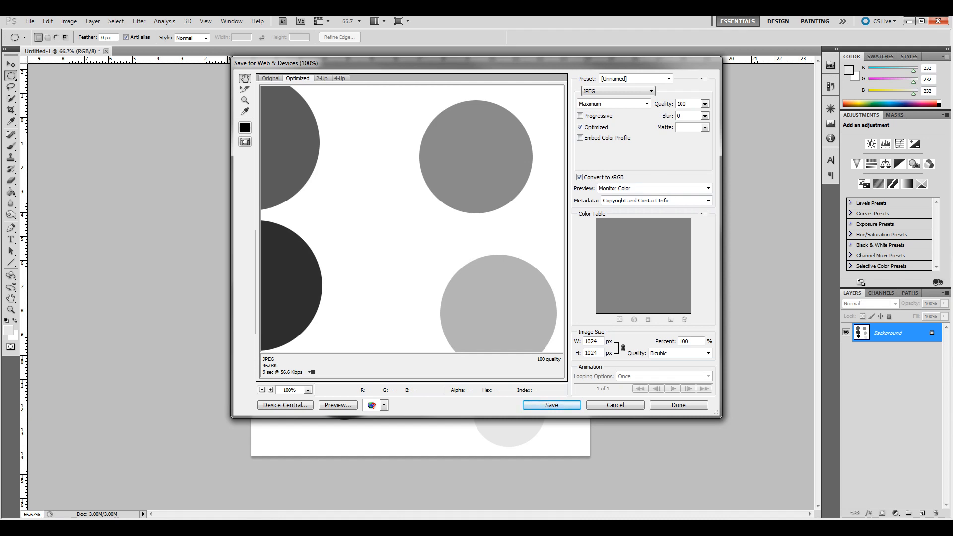
pyautogui.press('Escape')
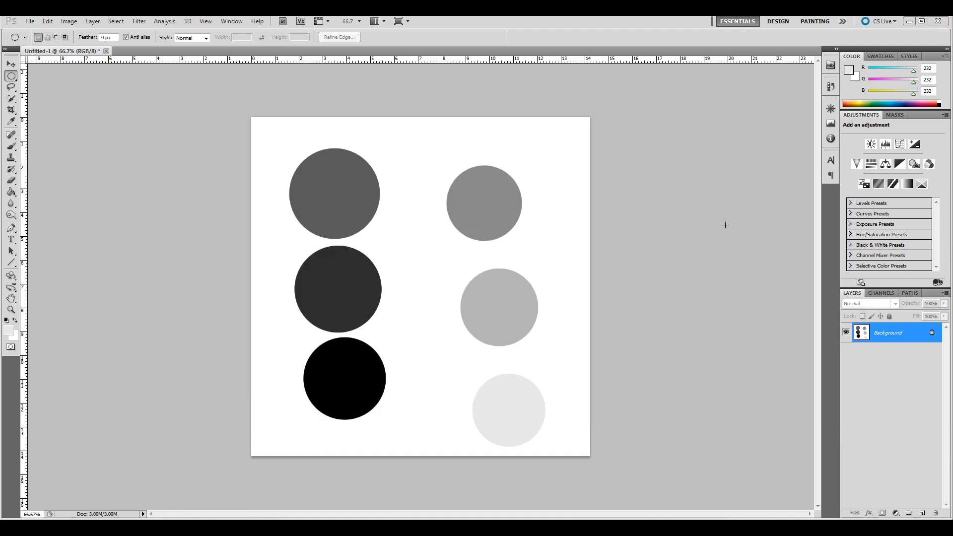
# Switch to Filter Forge and open the image of the six grey circles.
pyautogui.click(906, 23)
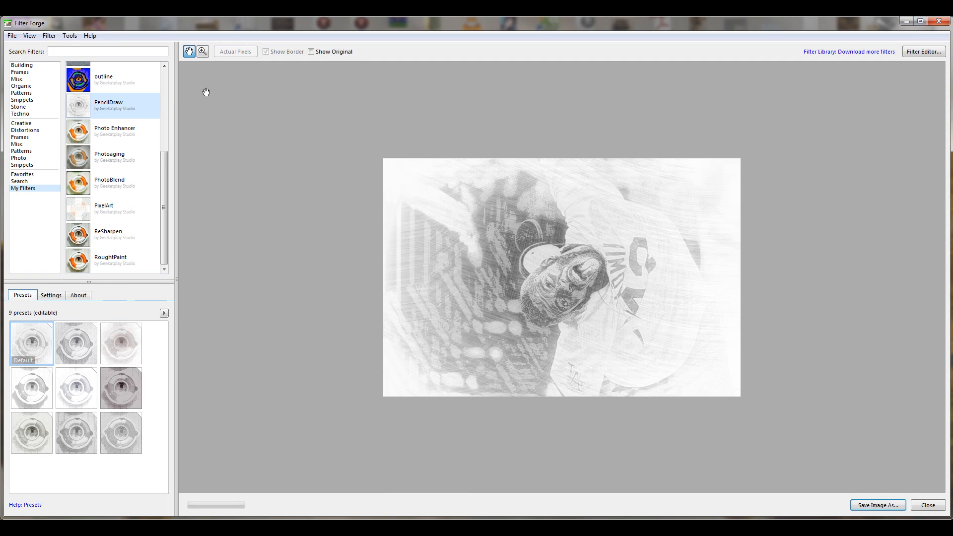
pyautogui.click(12, 35)
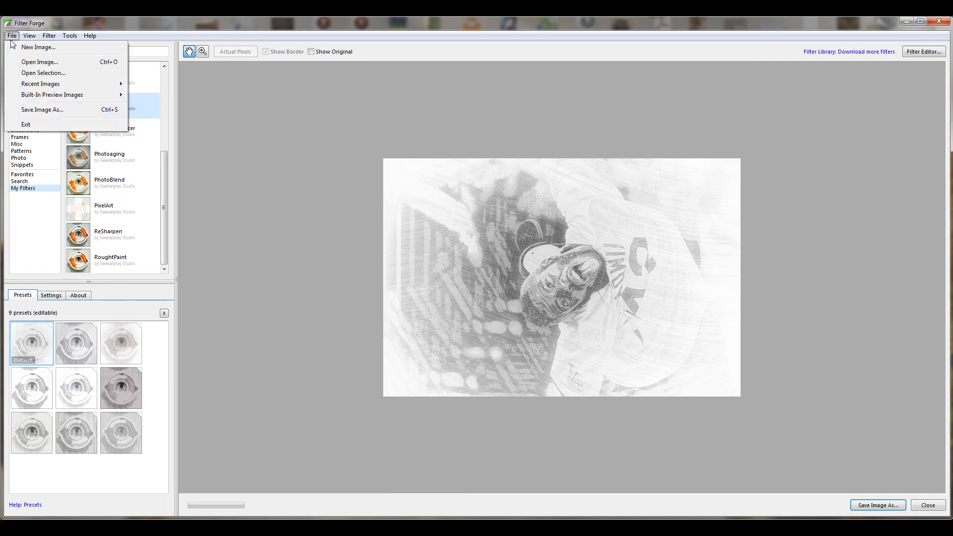
pyautogui.click(55, 63)
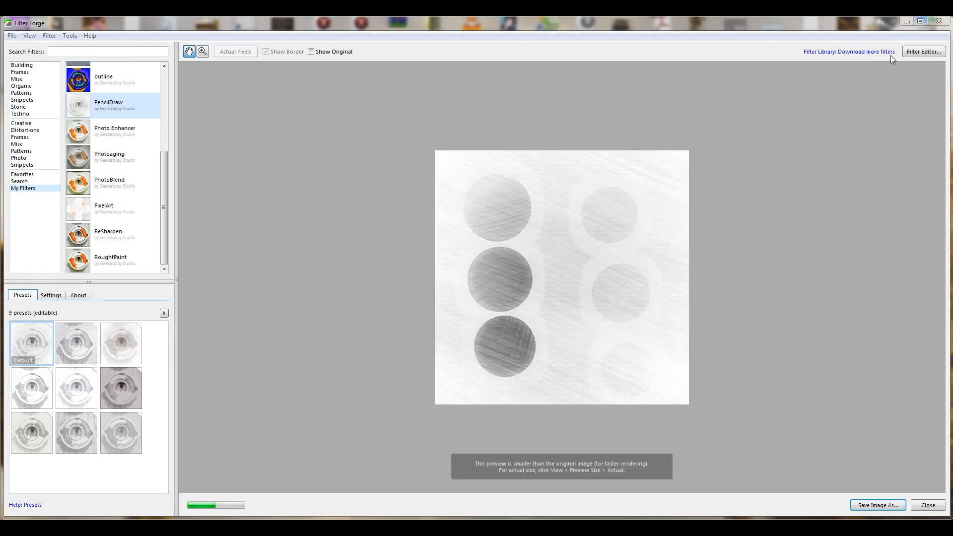
# Open the Filter Editor to create a new filter instead of editing the current PencilDraw filter.
pyautogui.click(916, 55)
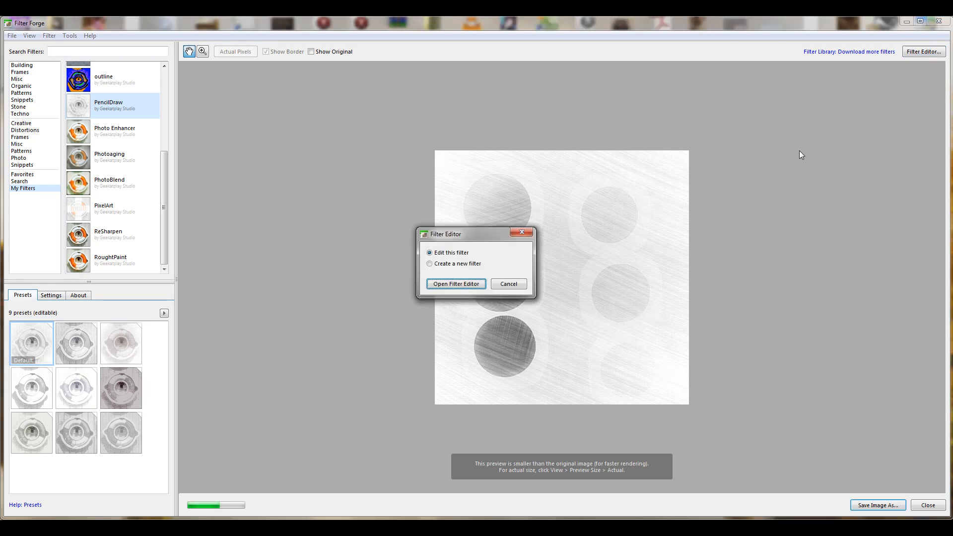
pyautogui.click(451, 264)
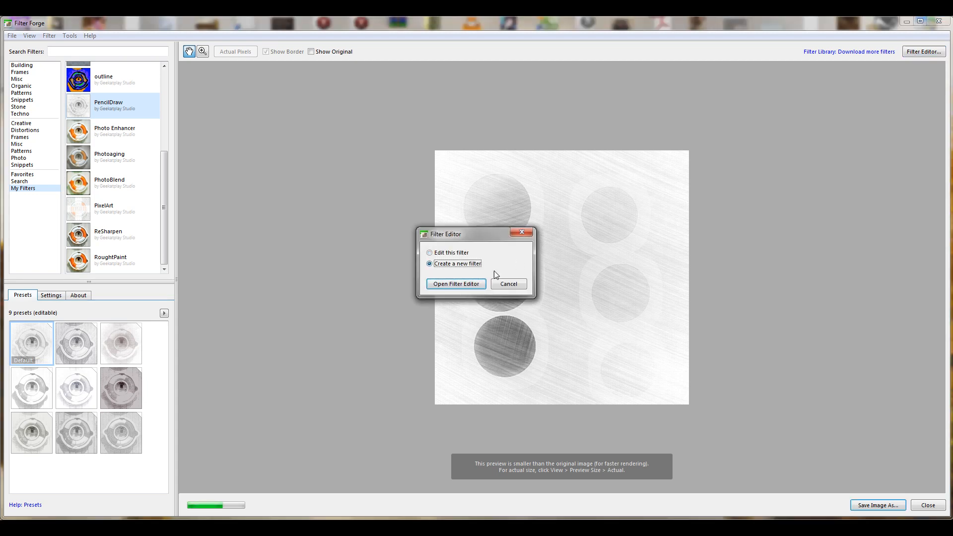
pyautogui.click(448, 283)
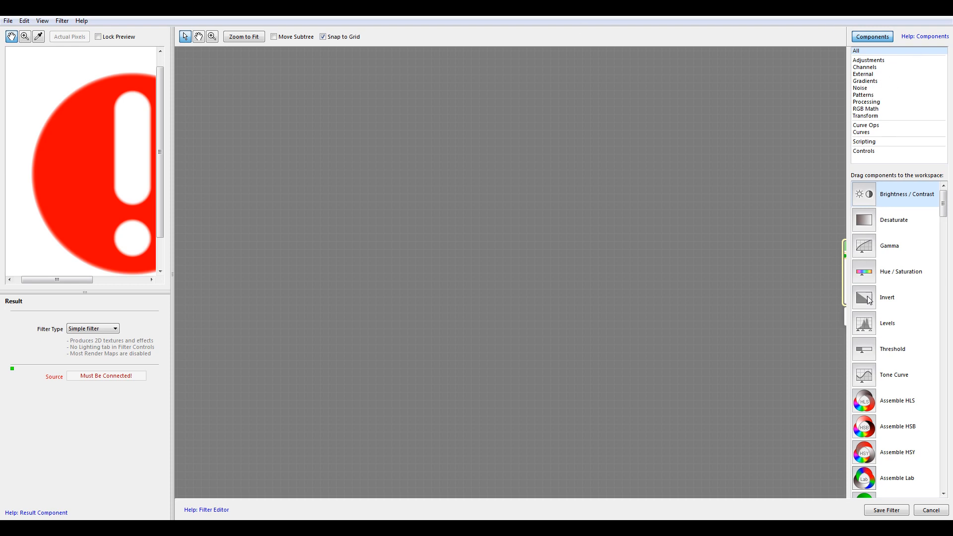
# Add an external Image component to the workspace, well to the left of the Result component.
pyautogui.moveTo(797, 247); pyautogui.dragTo(737, 223)
pyautogui.moveTo(827, 254); pyautogui.dragTo(773, 237)
pyautogui.moveTo(505, 128); pyautogui.dragTo(543, 161)
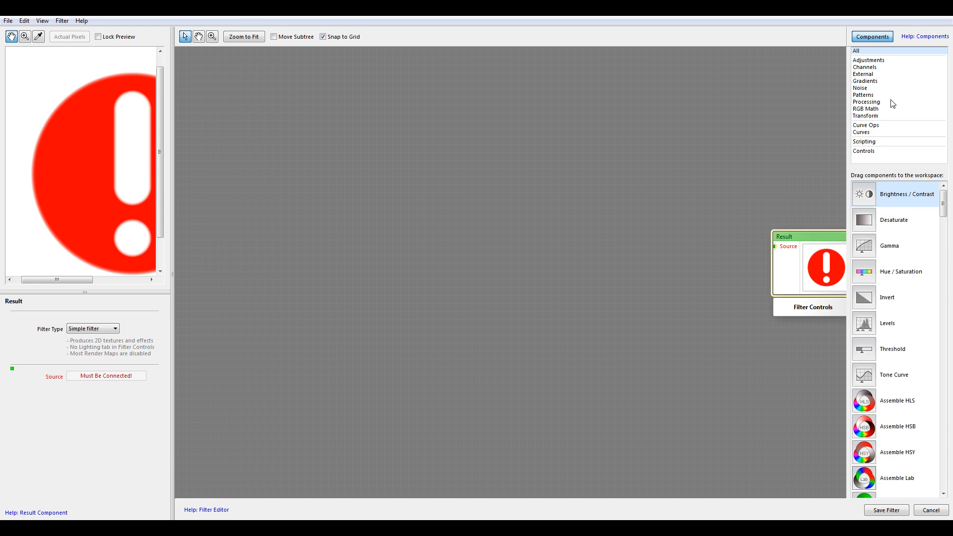
pyautogui.click(864, 73)
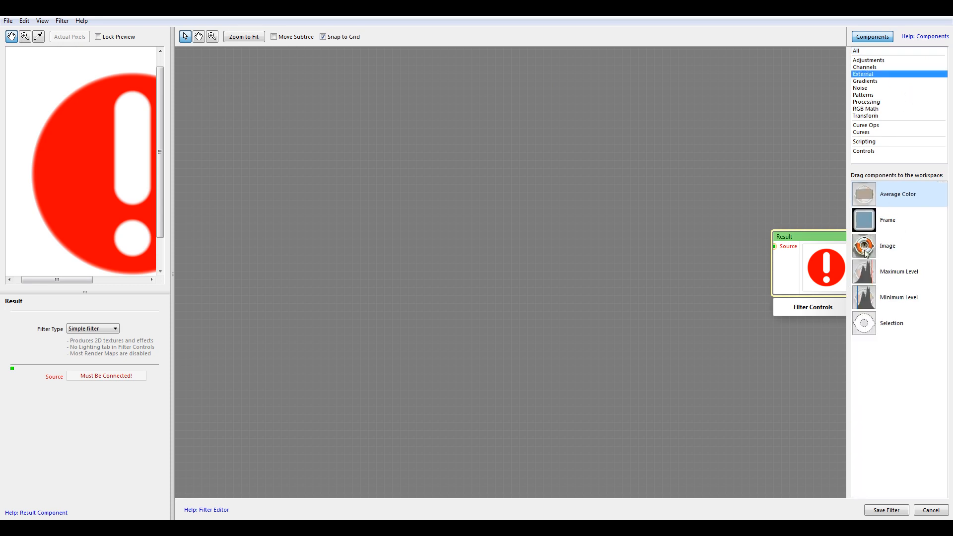
pyautogui.moveTo(867, 251); pyautogui.dragTo(273, 219)
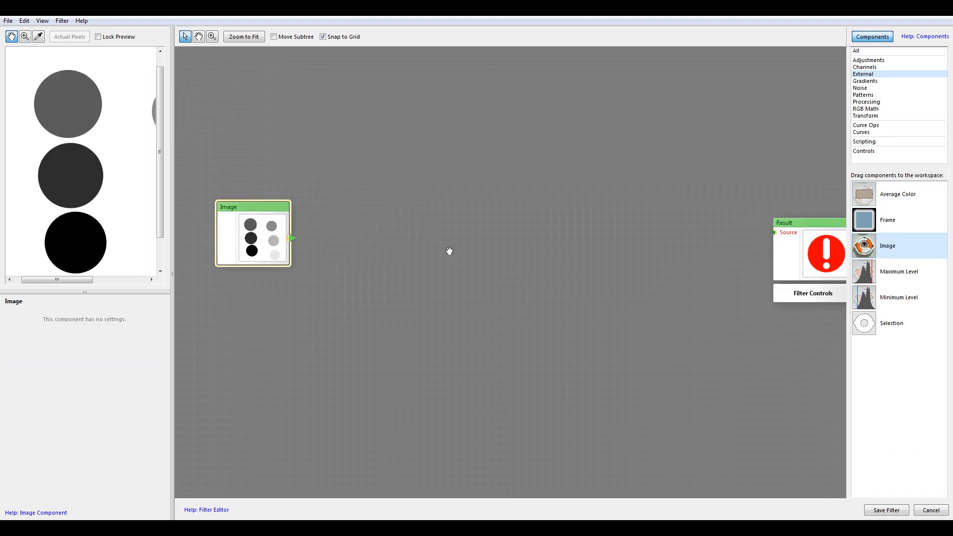
pyautogui.moveTo(267, 227); pyautogui.dragTo(275, 227)
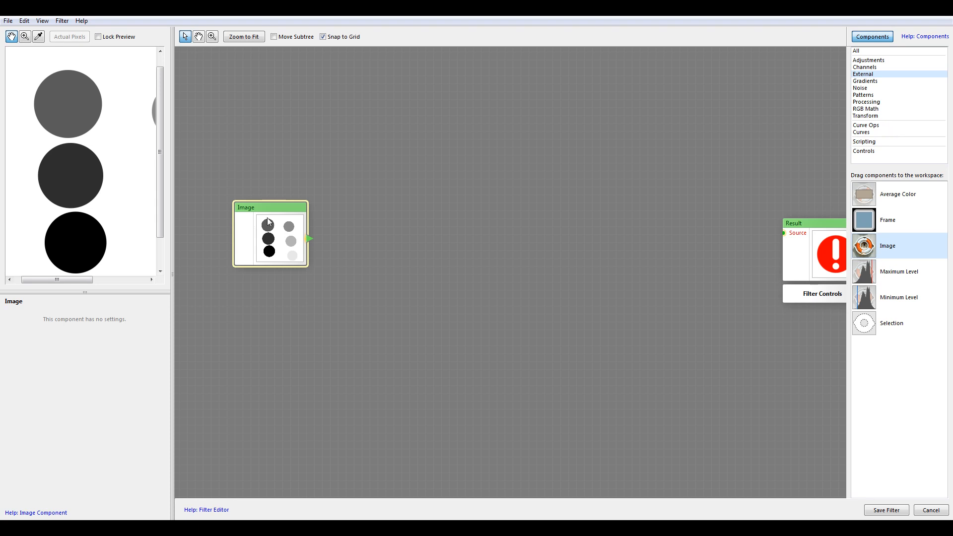
# Add a Desaturate component beside the Image component and feed the image into its Source.
pyautogui.click(876, 61)
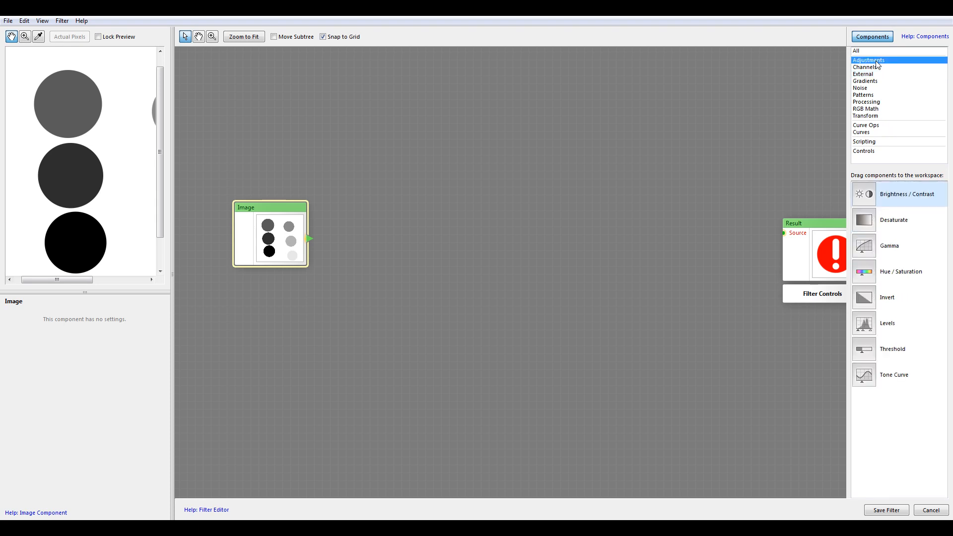
pyautogui.moveTo(867, 221); pyautogui.dragTo(372, 245)
pyautogui.moveTo(392, 256); pyautogui.dragTo(370, 234)
pyautogui.moveTo(481, 249); pyautogui.dragTo(460, 256)
pyautogui.moveTo(478, 217); pyautogui.dragTo(460, 236)
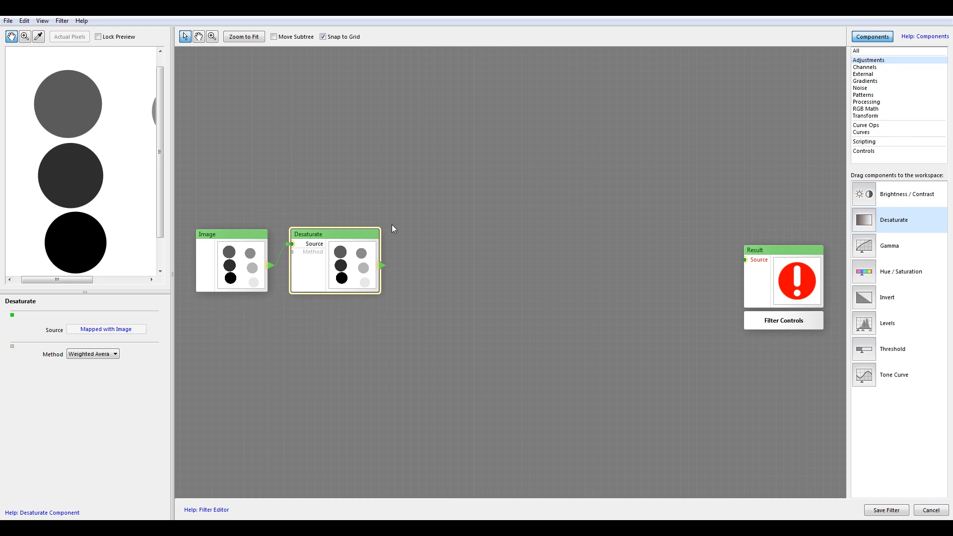
pyautogui.moveTo(531, 288); pyautogui.dragTo(524, 228)
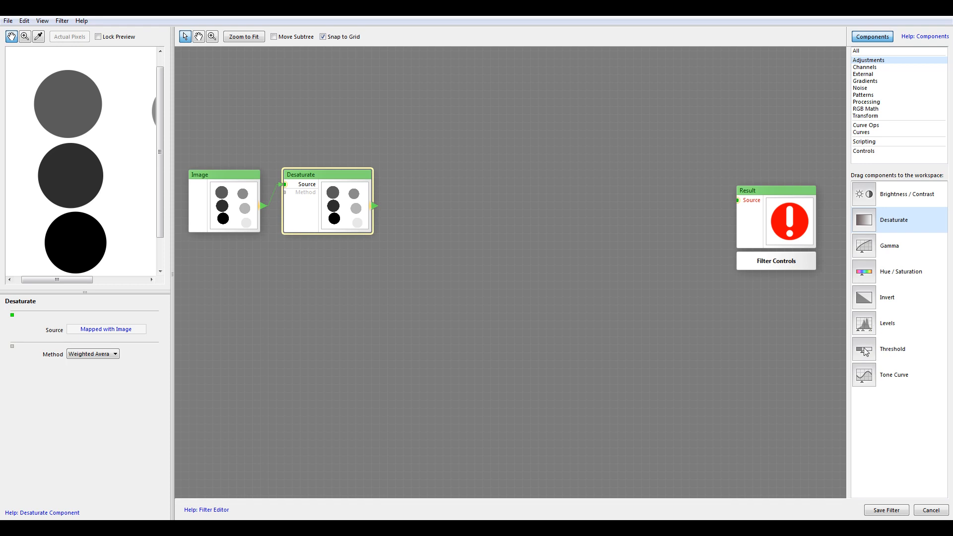
# Add a Threshold component fed by Desaturate, with Smooth set to 0 and Threshold to 92.
pyautogui.moveTo(866, 354); pyautogui.dragTo(462, 186)
pyautogui.moveTo(377, 206); pyautogui.dragTo(433, 209)
pyautogui.moveTo(109, 179); pyautogui.dragTo(86, 163)
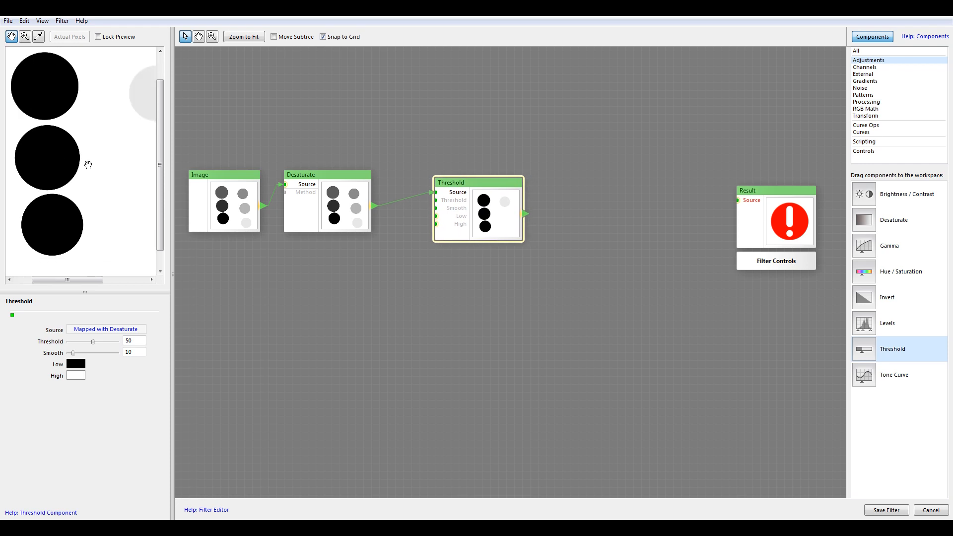
pyautogui.scroll(-1, 88, 162)
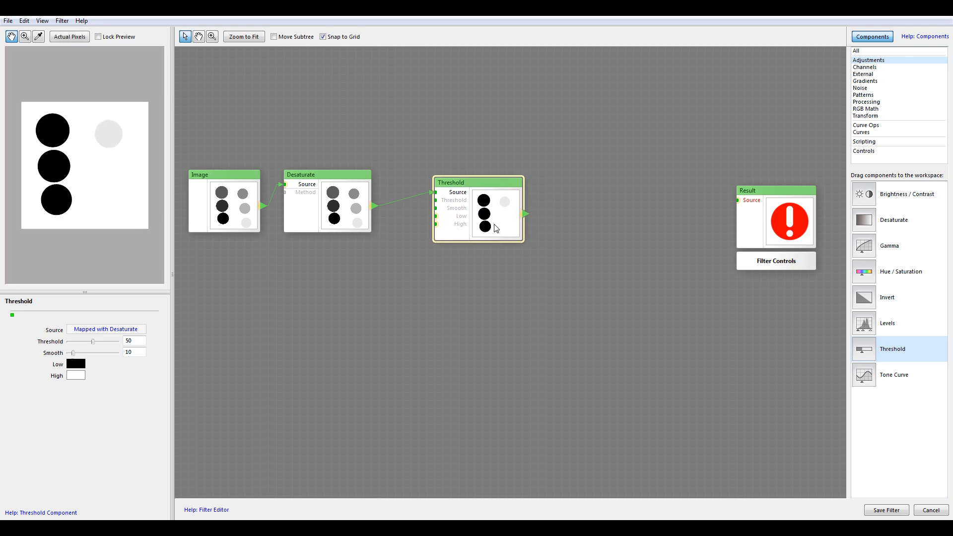
pyautogui.moveTo(73, 352); pyautogui.dragTo(31, 352)
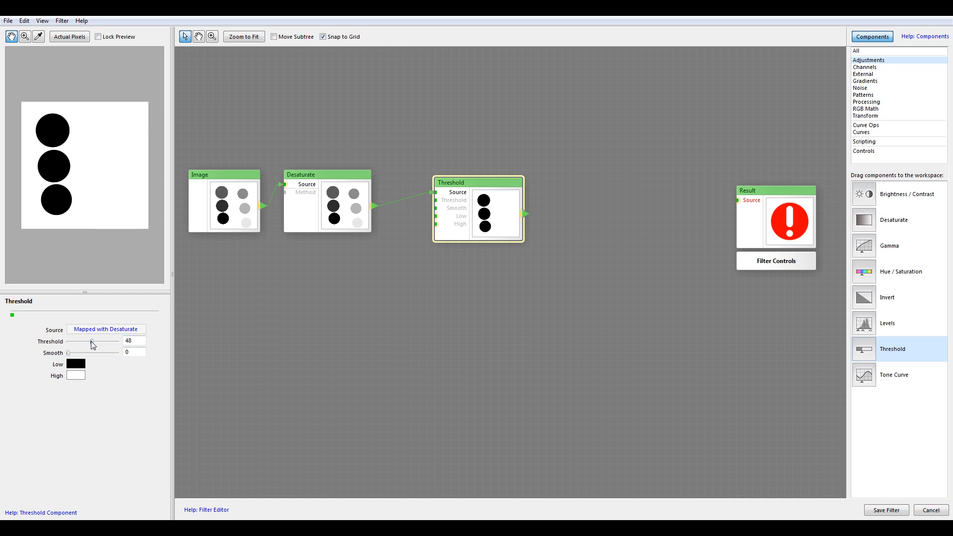
pyautogui.moveTo(87, 340); pyautogui.dragTo(115, 343)
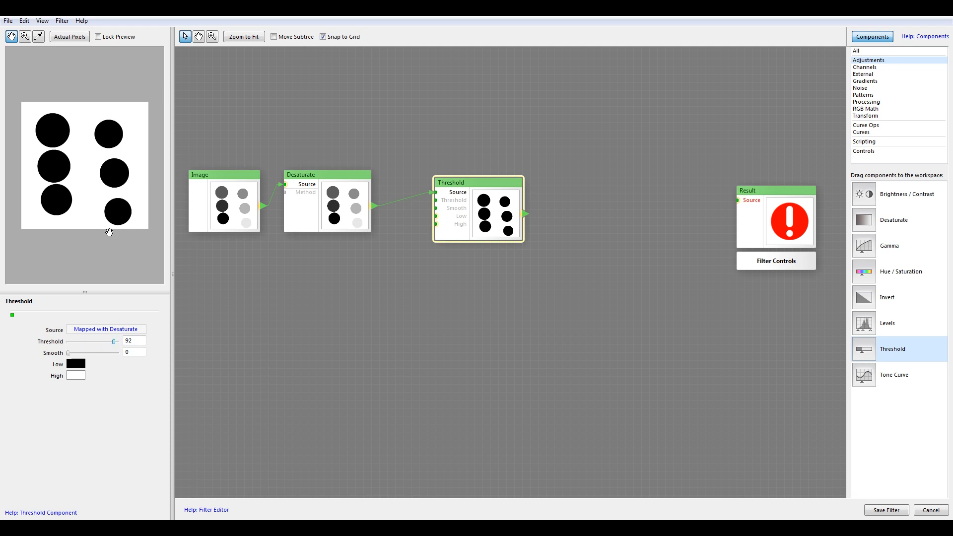
pyautogui.moveTo(115, 341); pyautogui.dragTo(115, 342)
# Place a copy of the Threshold component below the first, connect it to Desaturate, and set its Threshold to 89.
pyautogui.hotkey('ctrl', 'v')
pyautogui.moveTo(541, 314); pyautogui.dragTo(486, 282)
pyautogui.moveTo(372, 208); pyautogui.dragTo(449, 281)
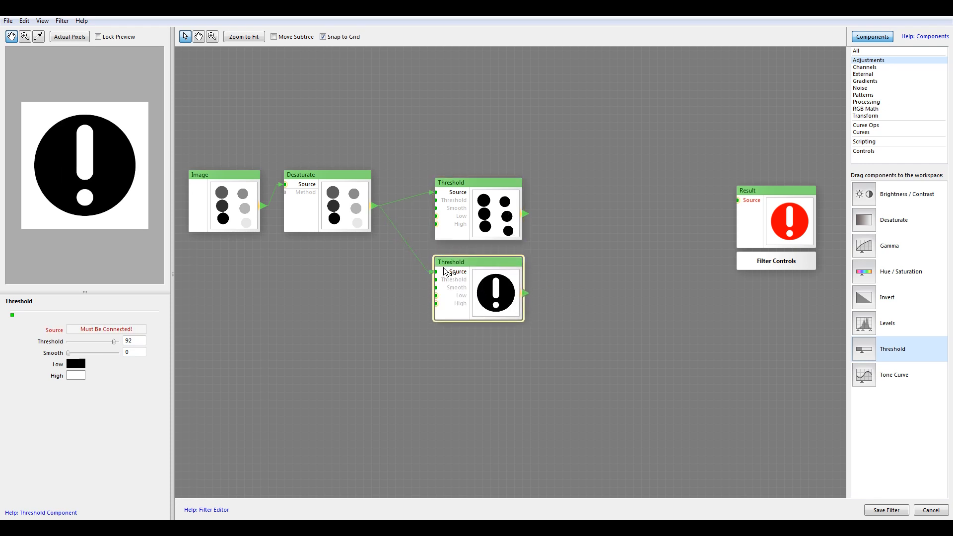
pyautogui.moveTo(115, 344); pyautogui.dragTo(114, 343)
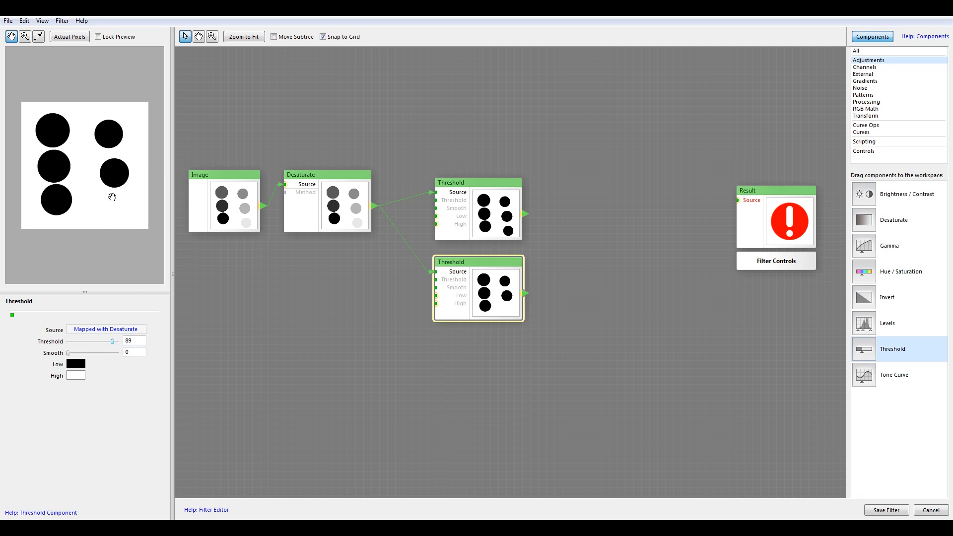
# Add a third Threshold copy below the second, connect it to Desaturate, and set its Threshold to 64.
pyautogui.moveTo(412, 393); pyautogui.dragTo(406, 334)
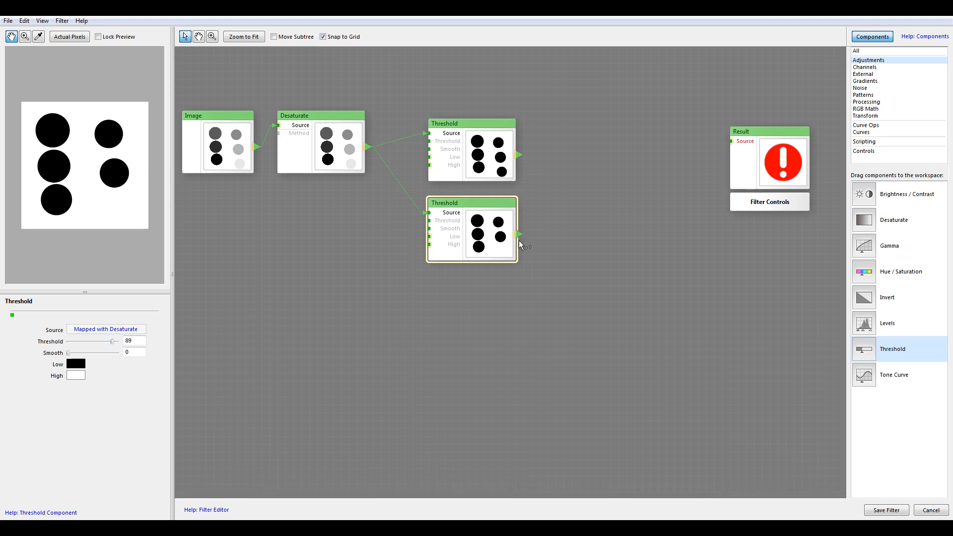
pyautogui.hotkey('ctrl', 'v')
pyautogui.moveTo(552, 315); pyautogui.dragTo(488, 303)
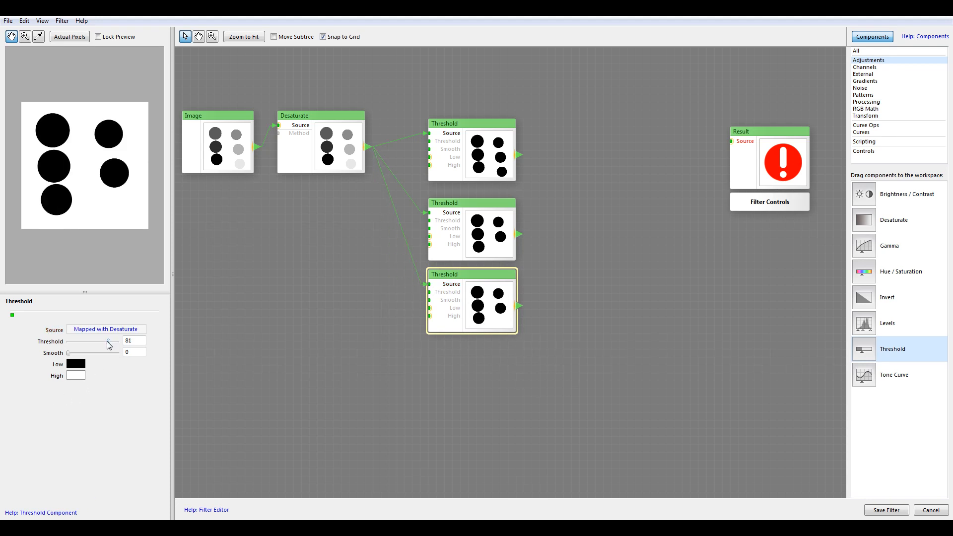
pyautogui.moveTo(106, 340); pyautogui.dragTo(99, 340)
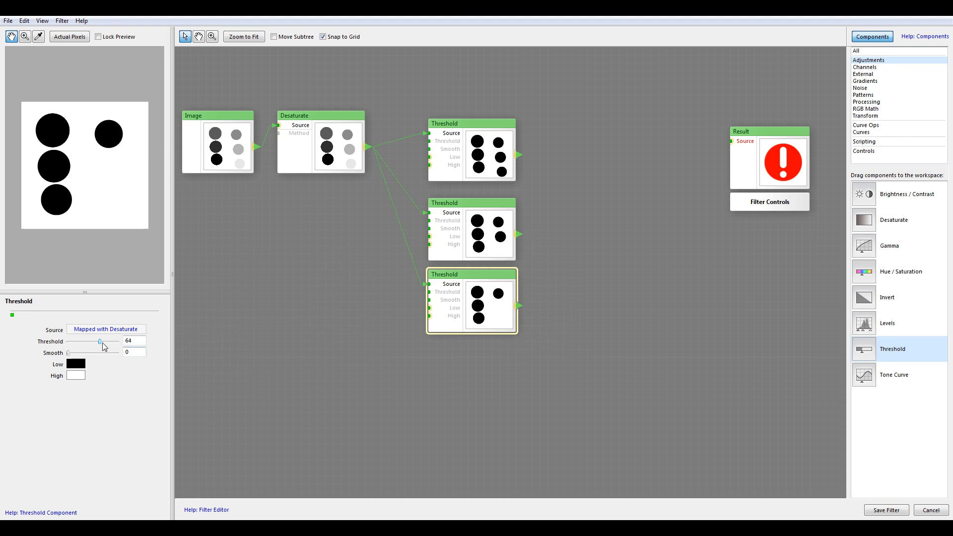
pyautogui.click(486, 247)
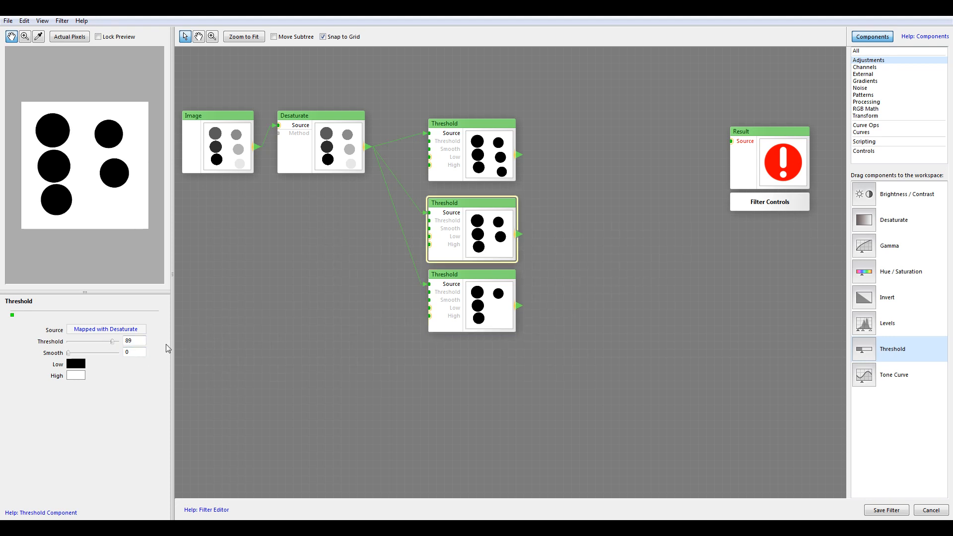
pyautogui.click(478, 298)
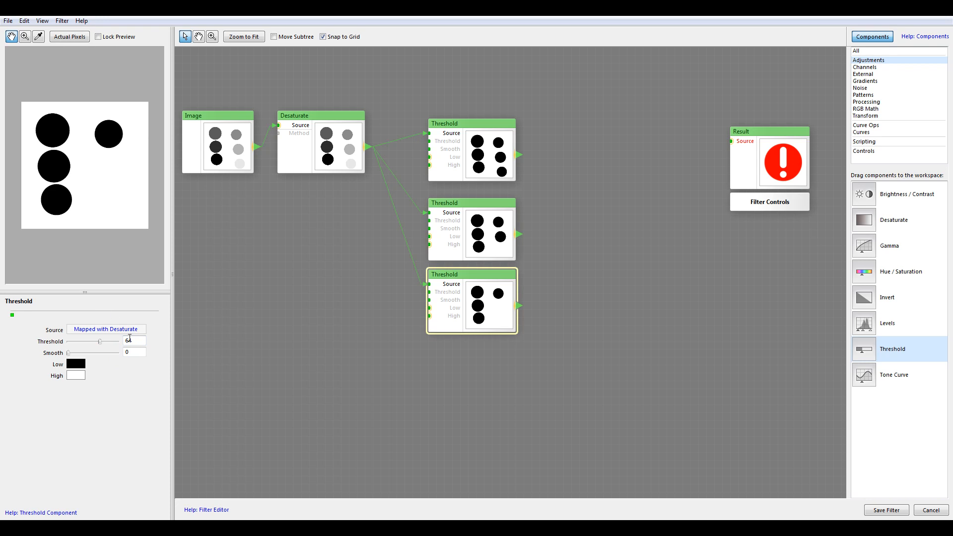
# Paste a fourth Threshold component below the third, connect it to Desaturate, and set its Threshold to 42.
pyautogui.scroll(-3, 554, 327)
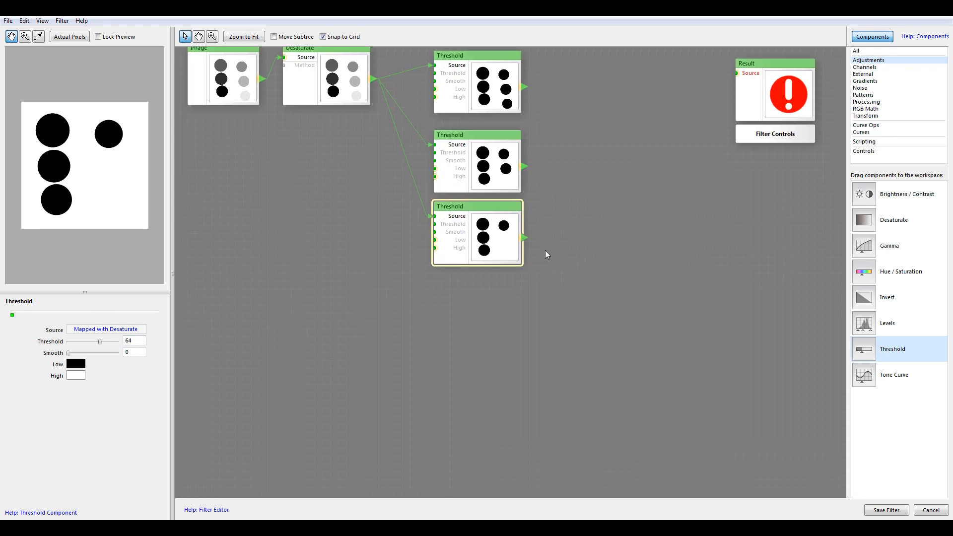
pyautogui.hotkey('ctrl', 'v')
pyautogui.moveTo(548, 305); pyautogui.dragTo(494, 293)
pyautogui.moveTo(372, 78); pyautogui.dragTo(440, 290)
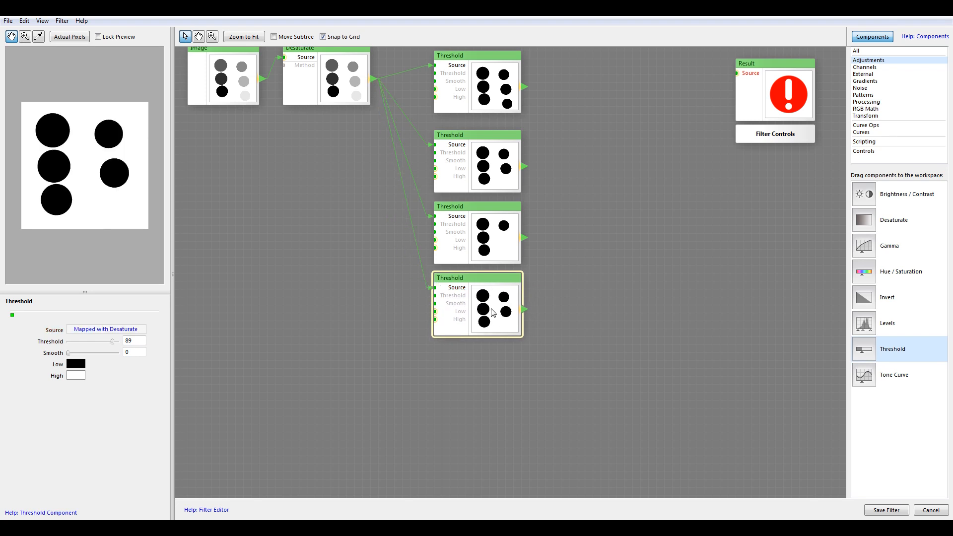
pyautogui.moveTo(112, 341); pyautogui.dragTo(89, 338)
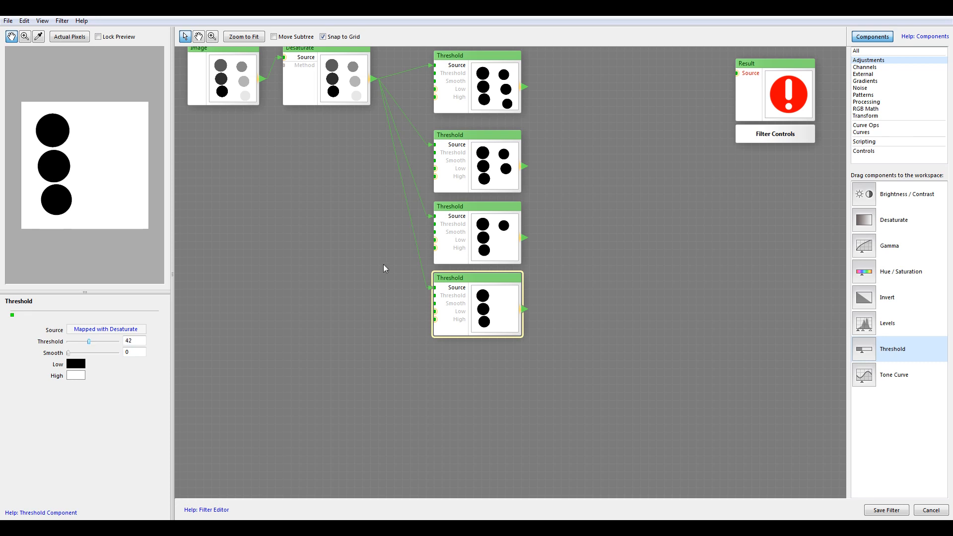
# Duplicate the fourth Threshold component below itself, connect the copy to Desaturate, and set its Threshold to 20.
pyautogui.click(490, 254)
pyautogui.click(494, 328)
pyautogui.hotkey('ctrl', 'c')
pyautogui.hotkey('ctrl', 'v')
pyautogui.moveTo(518, 351); pyautogui.dragTo(462, 406)
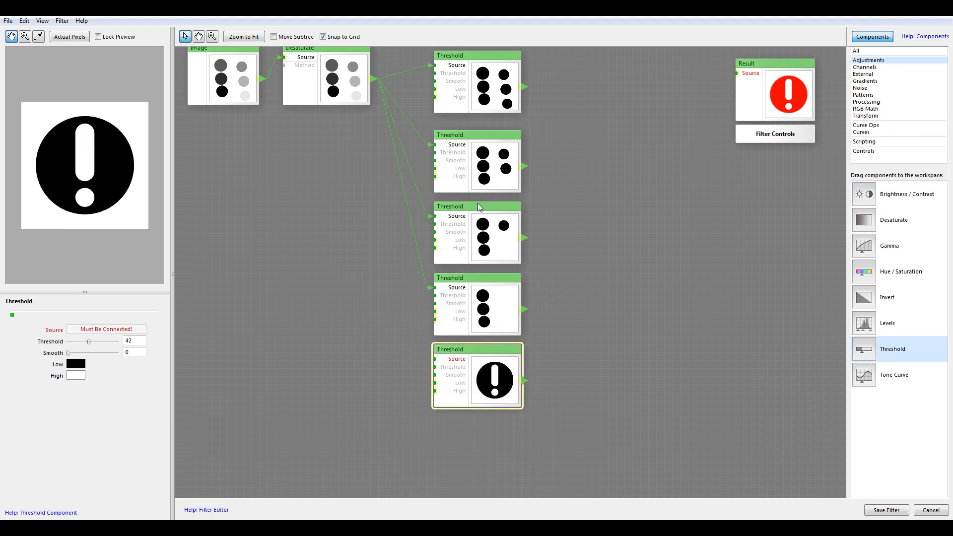
pyautogui.moveTo(373, 79); pyautogui.dragTo(435, 359)
pyautogui.moveTo(87, 341); pyautogui.dragTo(78, 342)
# Add a sixth Threshold copy at the bottom of the column, connect it to Desaturate, and set its Threshold to 7.
pyautogui.scroll(-5, 617, 287)
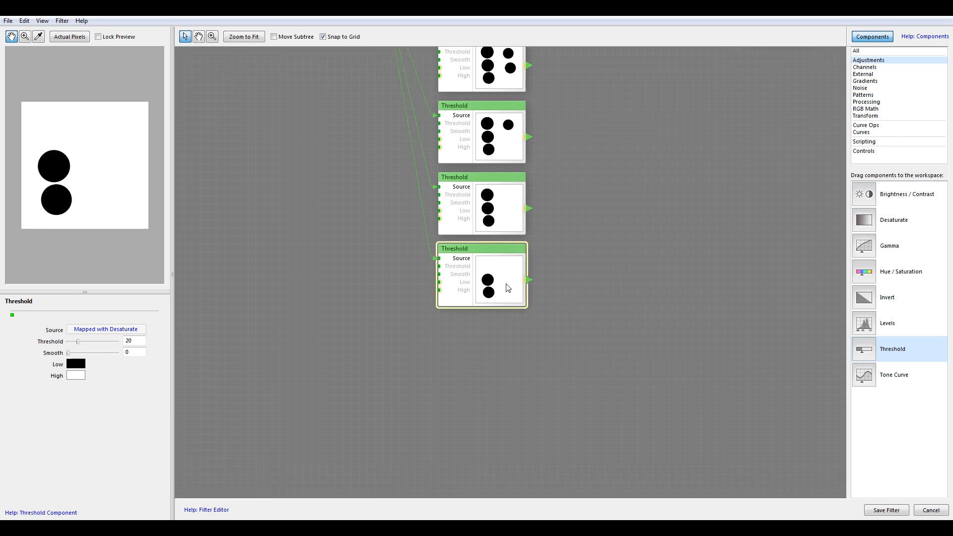
pyautogui.hotkey('ctrl', 'v')
pyautogui.moveTo(543, 320); pyautogui.dragTo(487, 347)
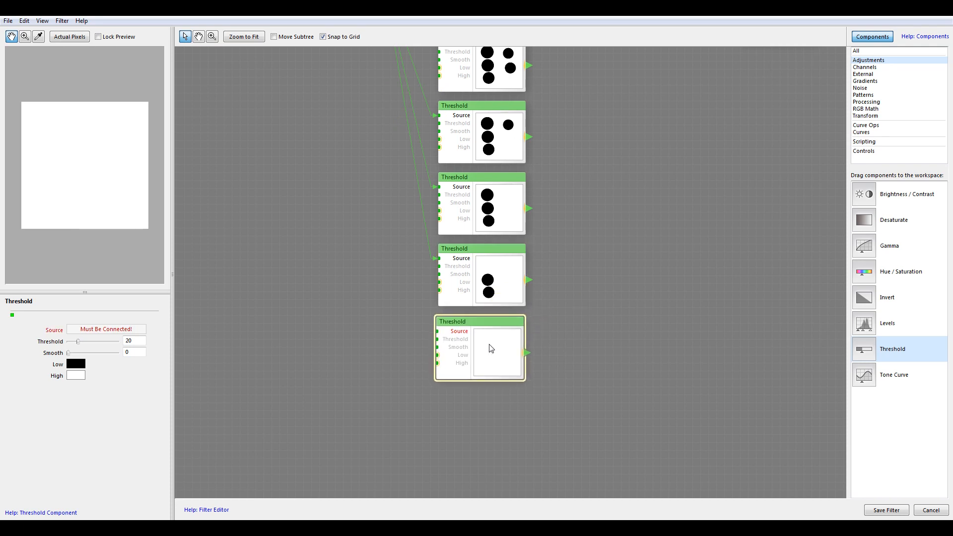
pyautogui.moveTo(381, 215); pyautogui.dragTo(389, 257)
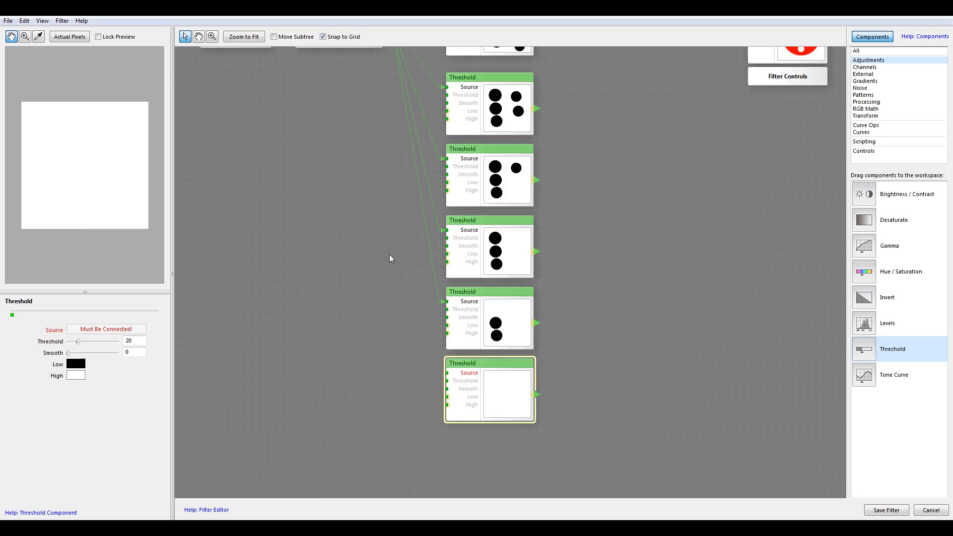
pyautogui.scroll(-3, 389, 254)
pyautogui.moveTo(398, 314); pyautogui.dragTo(418, 314)
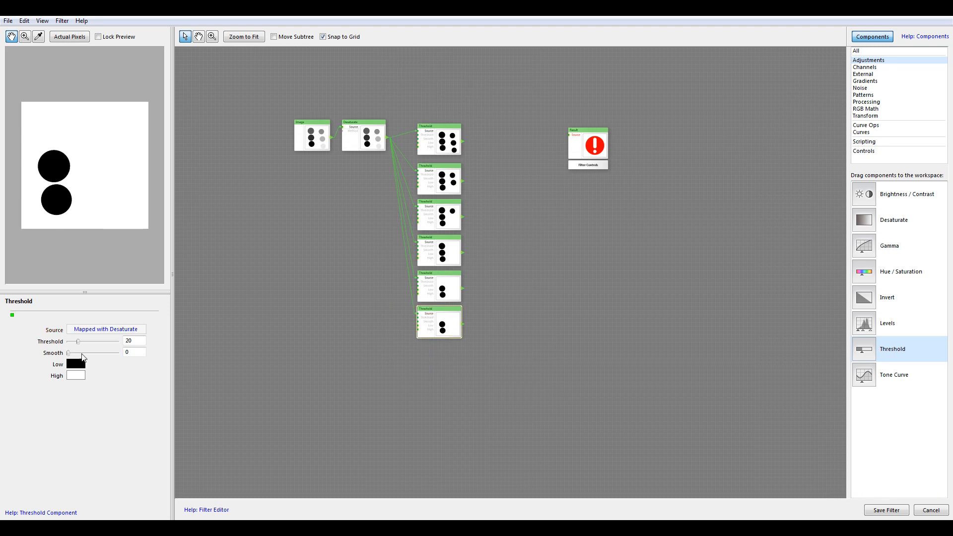
pyautogui.moveTo(79, 342); pyautogui.dragTo(71, 344)
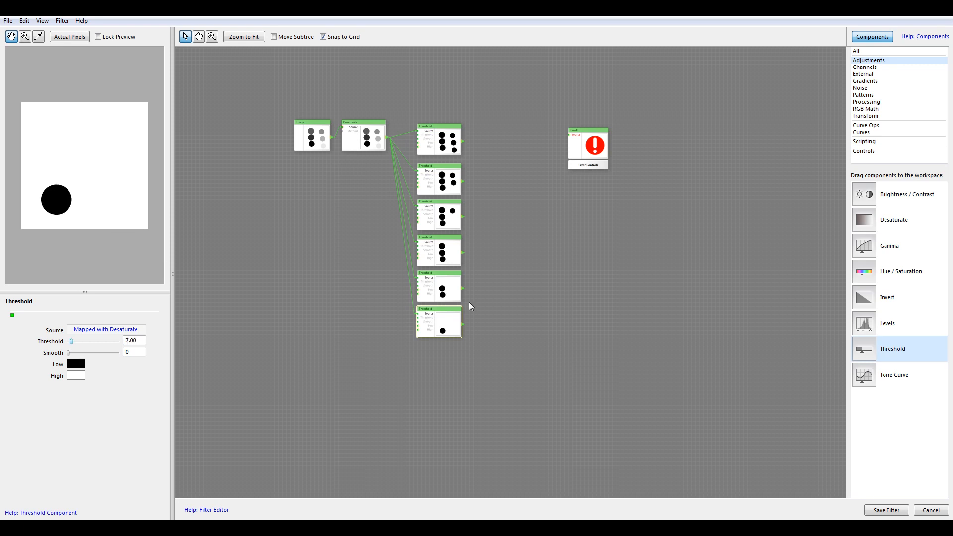
# Move the Result component farther right and shift the top two Threshold components slightly upward.
pyautogui.moveTo(481, 256); pyautogui.dragTo(460, 270)
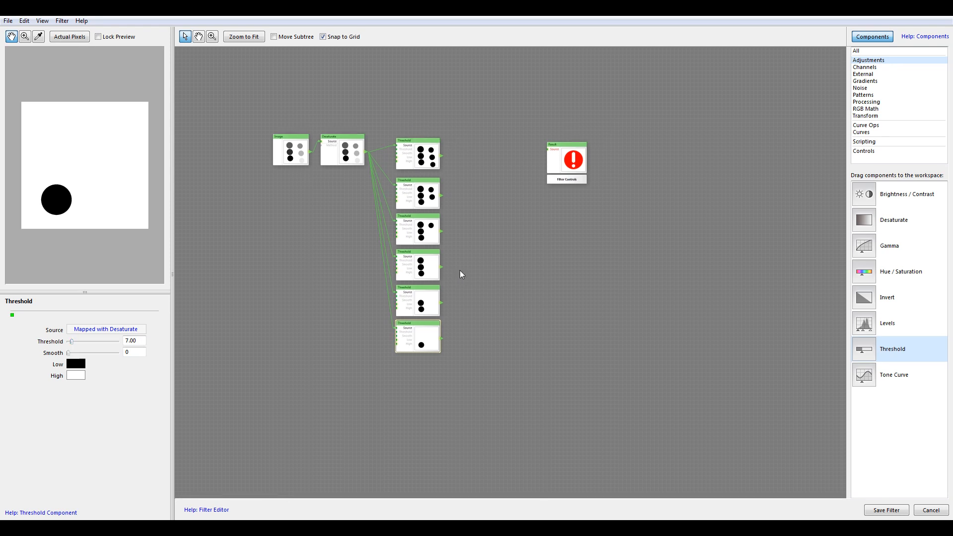
pyautogui.moveTo(568, 171); pyautogui.dragTo(640, 175)
pyautogui.moveTo(428, 156); pyautogui.dragTo(428, 152)
pyautogui.moveTo(419, 202); pyautogui.dragTo(418, 198)
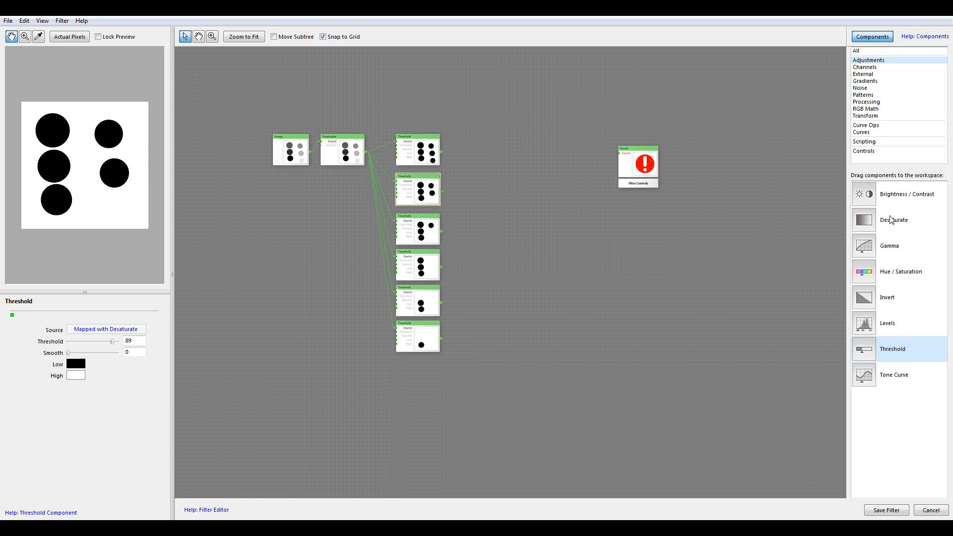
# Add a Blend component beside the bottom two Thresholds, connecting the fifth Threshold to Foreground and the sixth to Background.
pyautogui.click(867, 102)
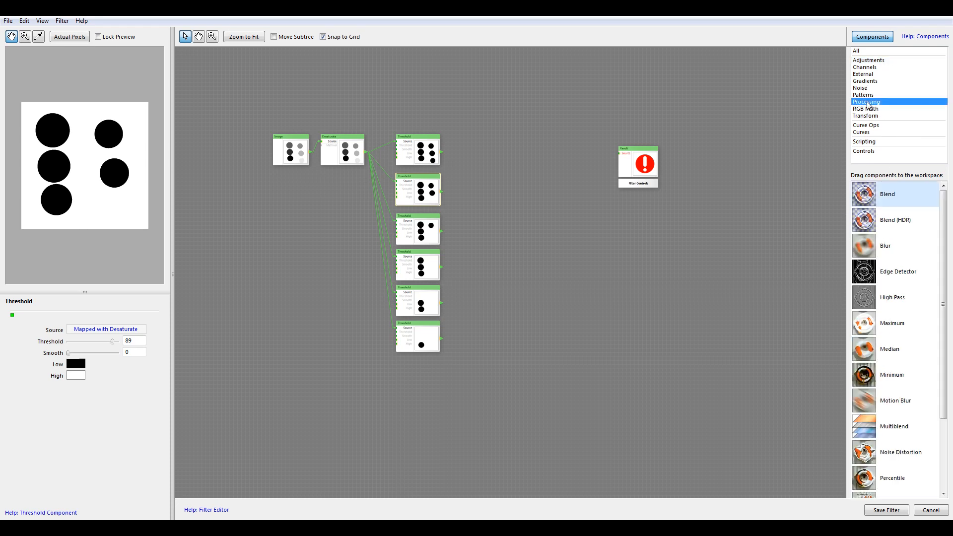
pyautogui.moveTo(863, 193); pyautogui.dragTo(488, 268)
pyautogui.scroll(1, 499, 278)
pyautogui.moveTo(502, 208); pyautogui.dragTo(497, 264)
pyautogui.moveTo(389, 271); pyautogui.dragTo(464, 232)
pyautogui.moveTo(366, 220); pyautogui.dragTo(463, 229)
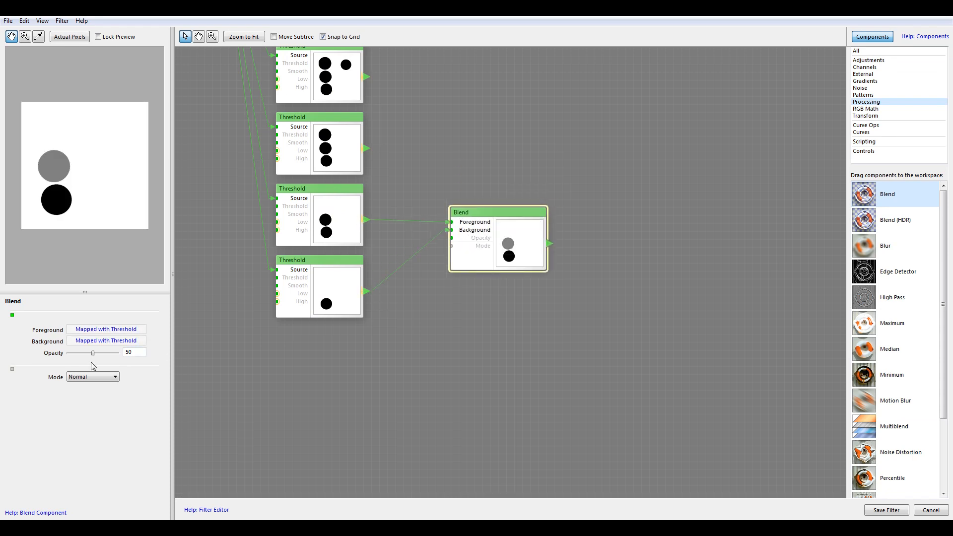
# Set the Blend component's Opacity to 100 and its Mode to Difference.
pyautogui.moveTo(92, 353); pyautogui.dragTo(154, 358)
pyautogui.click(114, 378)
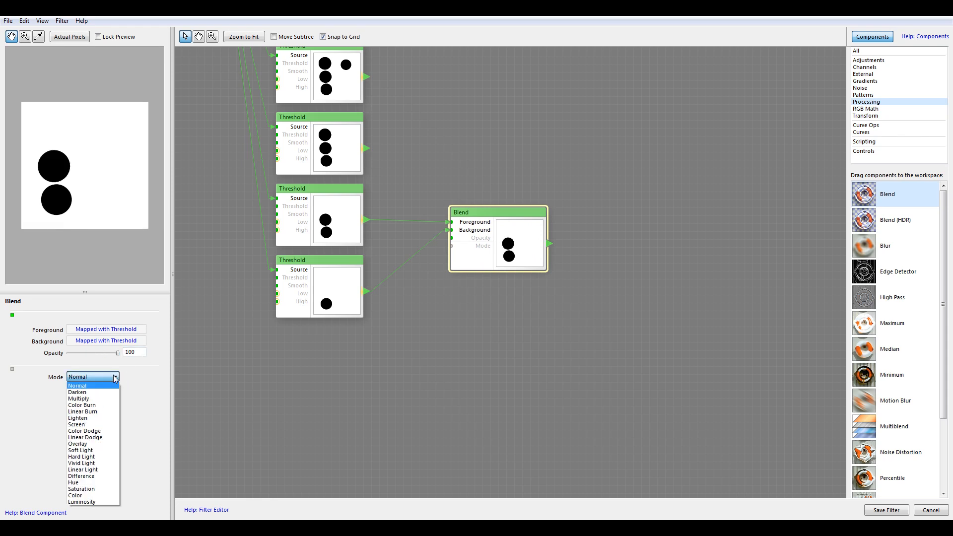
pyautogui.click(99, 477)
pyautogui.click(523, 243)
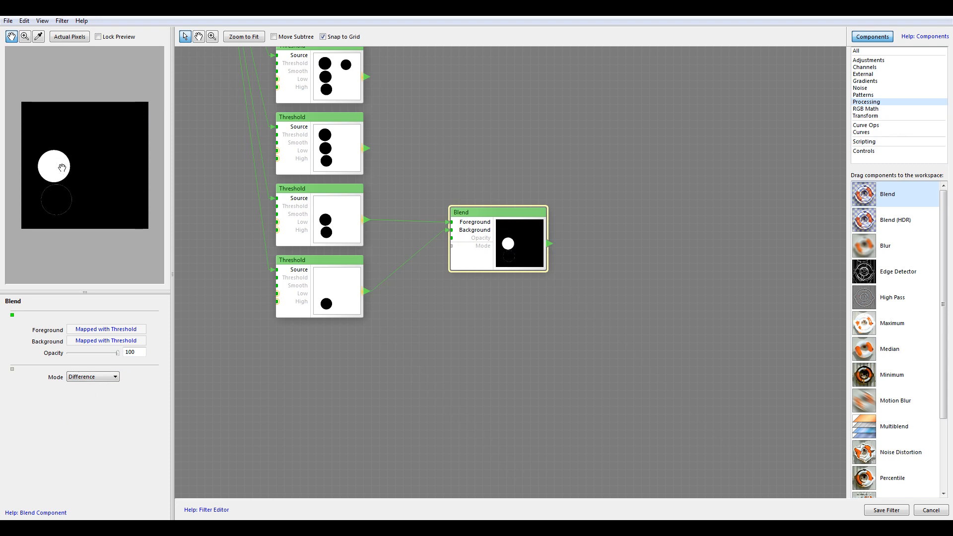
# Inspect the Difference blend's preview up close around the two lower circles' edges.
pyautogui.scroll(3, 68, 203)
pyautogui.moveTo(51, 206)
pyautogui.mouseDown()
pyautogui.moveTo(111, 203)
pyautogui.moveTo(92, 219)
pyautogui.moveTo(79, 204)
pyautogui.moveTo(112, 169)
pyautogui.moveTo(43, 198)
pyautogui.mouseUp()
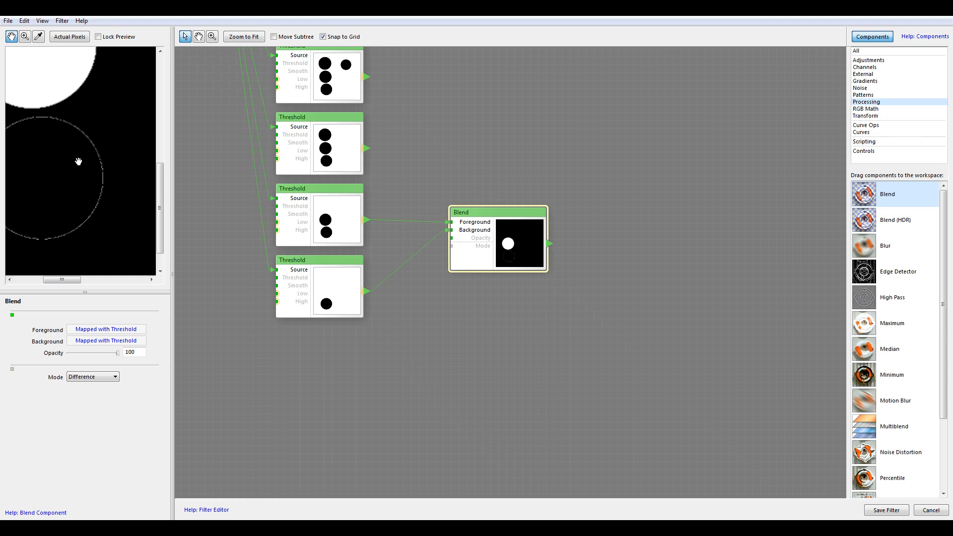
pyautogui.moveTo(79, 160); pyautogui.dragTo(94, 174)
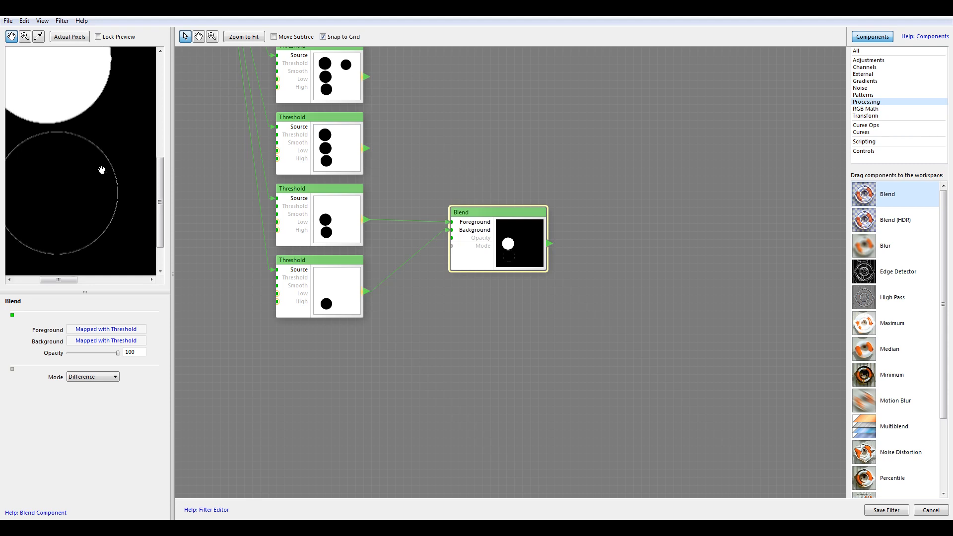
pyautogui.scroll(-2, 102, 170)
pyautogui.moveTo(121, 159); pyautogui.dragTo(94, 187)
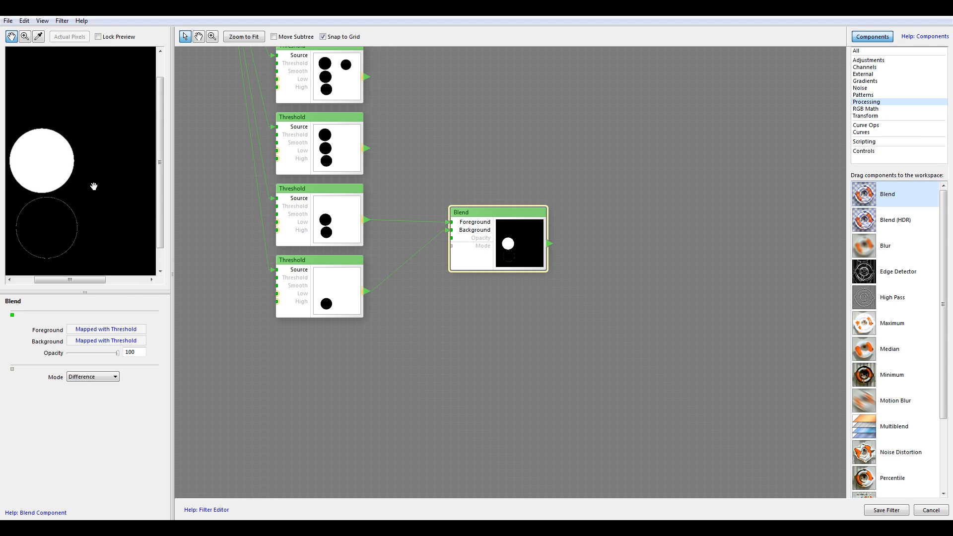
pyautogui.scroll(-1, 97, 184)
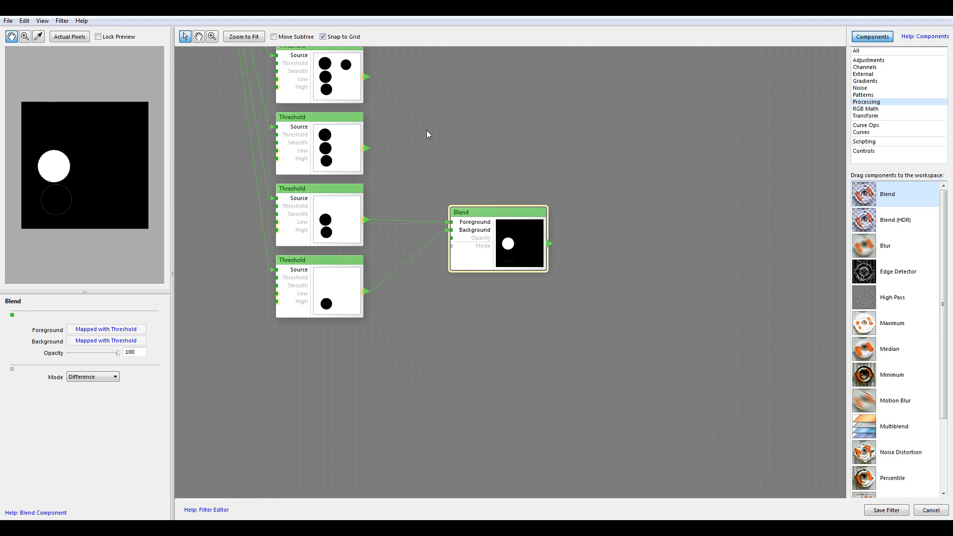
# Duplicate the Blend directly above itself, connecting the fourth Threshold to the copy's Foreground and the fifth to its Background.
pyautogui.moveTo(456, 163); pyautogui.dragTo(424, 187)
pyautogui.moveTo(446, 255)
pyautogui.mouseDown()
pyautogui.moveTo(440, 268)
pyautogui.moveTo(443, 260)
pyautogui.moveTo(452, 268)
pyautogui.mouseUp()
pyautogui.hotkey('ctrl', 'v')
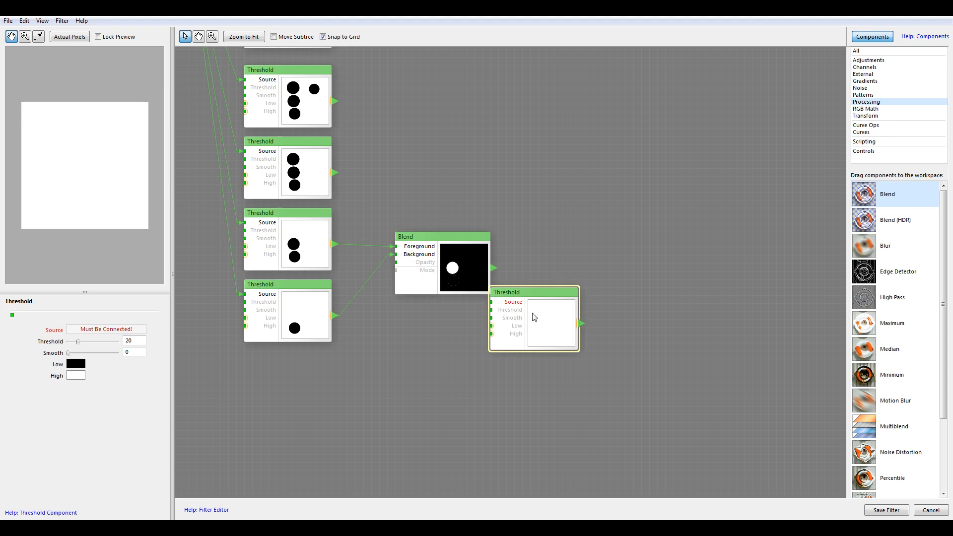
pyautogui.press('Delete')
pyautogui.click(460, 278)
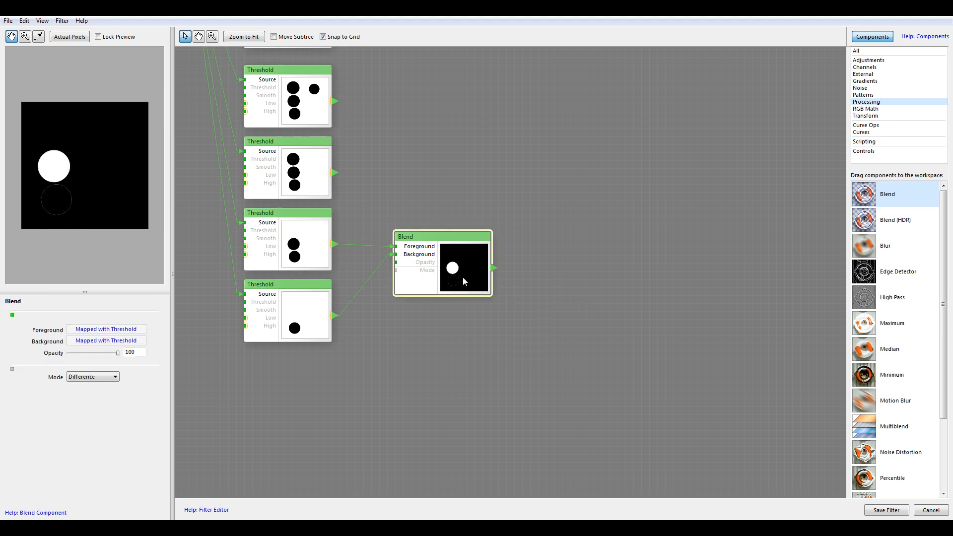
pyautogui.hotkey('ctrl', 'c')
pyautogui.hotkey('ctrl', 'v')
pyautogui.moveTo(517, 310); pyautogui.dragTo(430, 178)
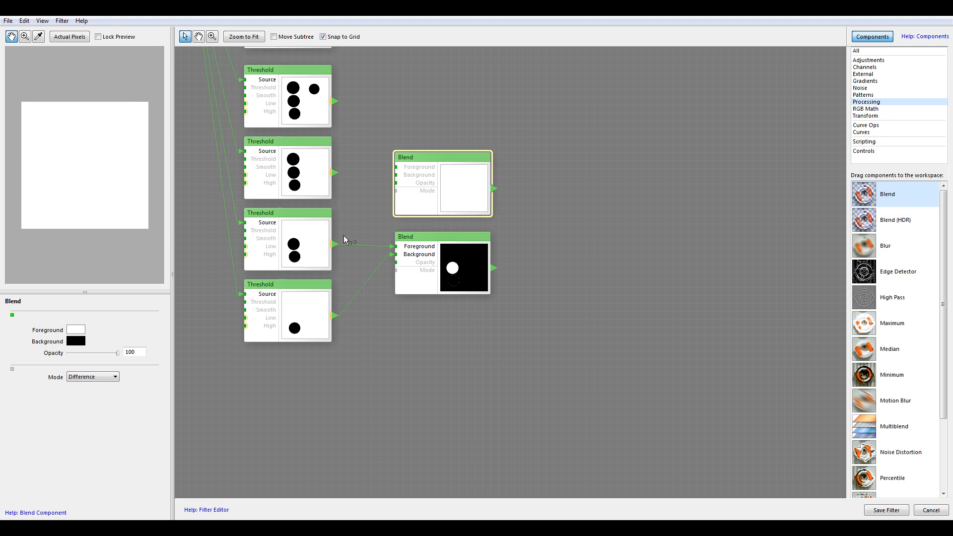
pyautogui.moveTo(335, 244); pyautogui.dragTo(396, 175)
pyautogui.moveTo(335, 173); pyautogui.dragTo(396, 168)
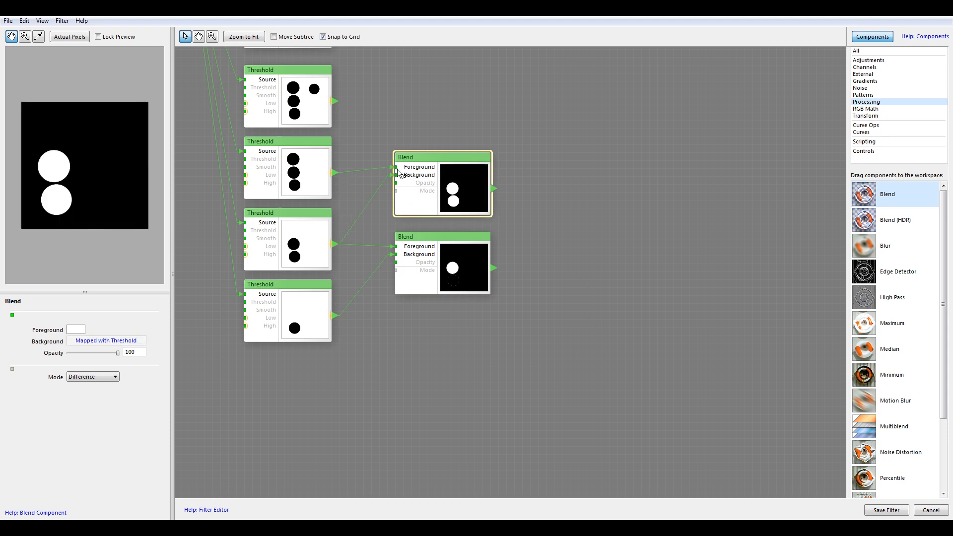
pyautogui.moveTo(514, 208); pyautogui.dragTo(509, 249)
pyautogui.moveTo(453, 233); pyautogui.dragTo(454, 236)
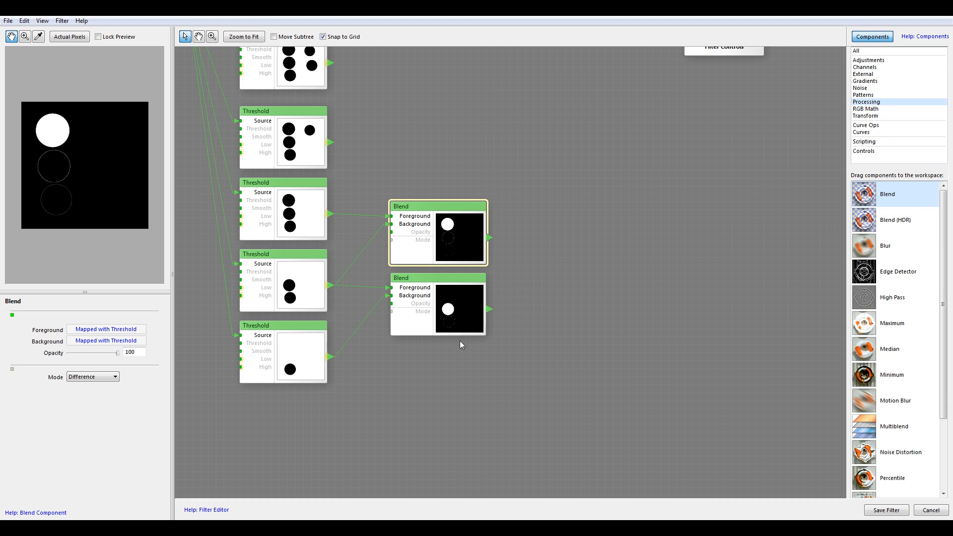
# Add a third Blend copy above the other two, with the third Threshold as Foreground and the fourth as Background.
pyautogui.scroll(3, 432, 318)
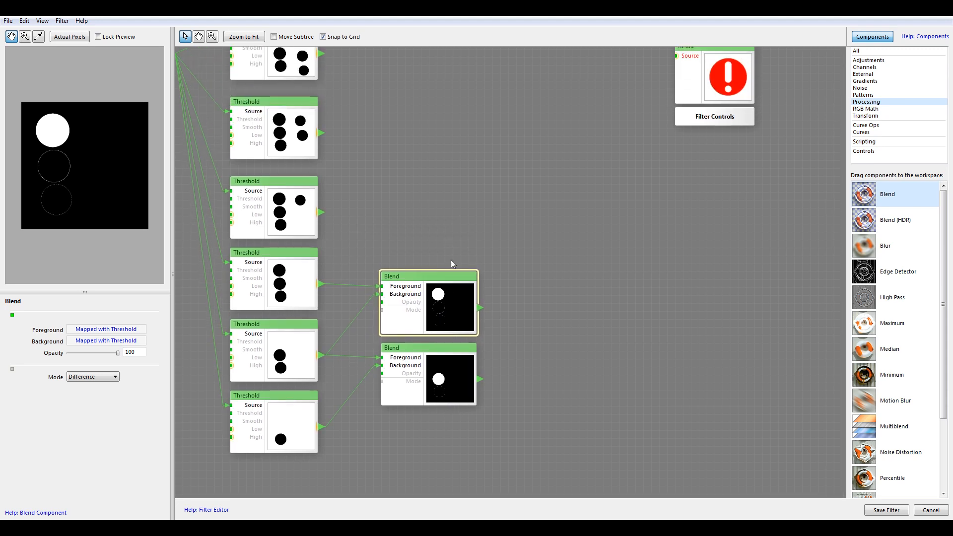
pyautogui.hotkey('ctrl', 'c')
pyautogui.hotkey('ctrl', 'v')
pyautogui.moveTo(496, 293); pyautogui.dragTo(390, 188)
pyautogui.moveTo(321, 284); pyautogui.dragTo(391, 212)
pyautogui.moveTo(322, 213); pyautogui.dragTo(390, 199)
pyautogui.scroll(2, 487, 276)
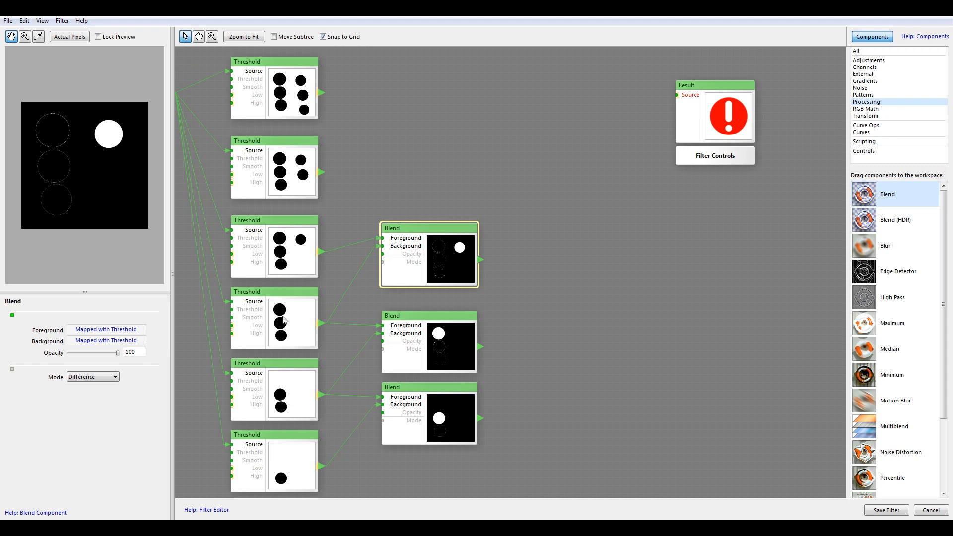
# Place a fourth Blend copy next to the second Threshold, using the second Threshold as Foreground and the third as Background.
pyautogui.moveTo(416, 230); pyautogui.dragTo(396, 292)
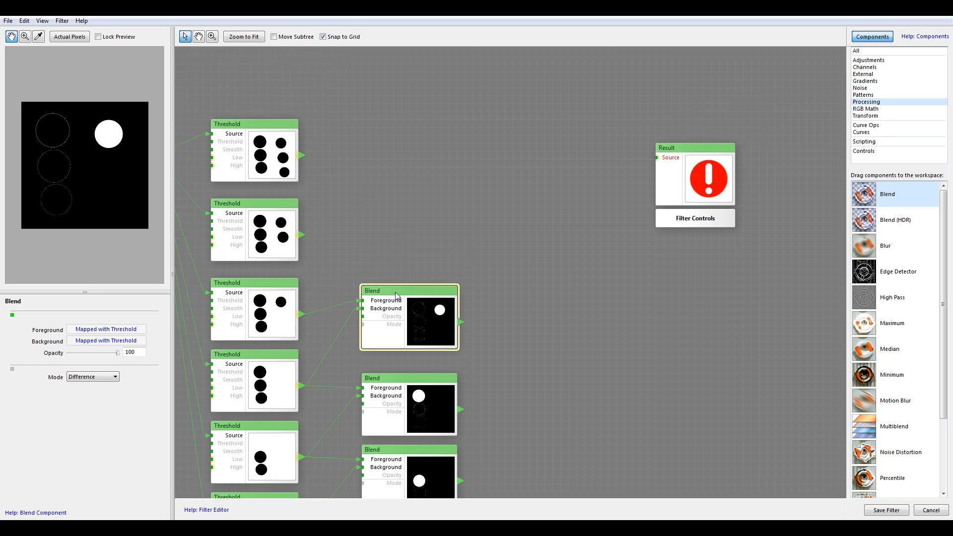
pyautogui.hotkey('ctrl', 'd')
pyautogui.moveTo(478, 297); pyautogui.dragTo(362, 213)
pyautogui.moveTo(301, 314); pyautogui.dragTo(361, 221)
pyautogui.moveTo(304, 238); pyautogui.dragTo(362, 213)
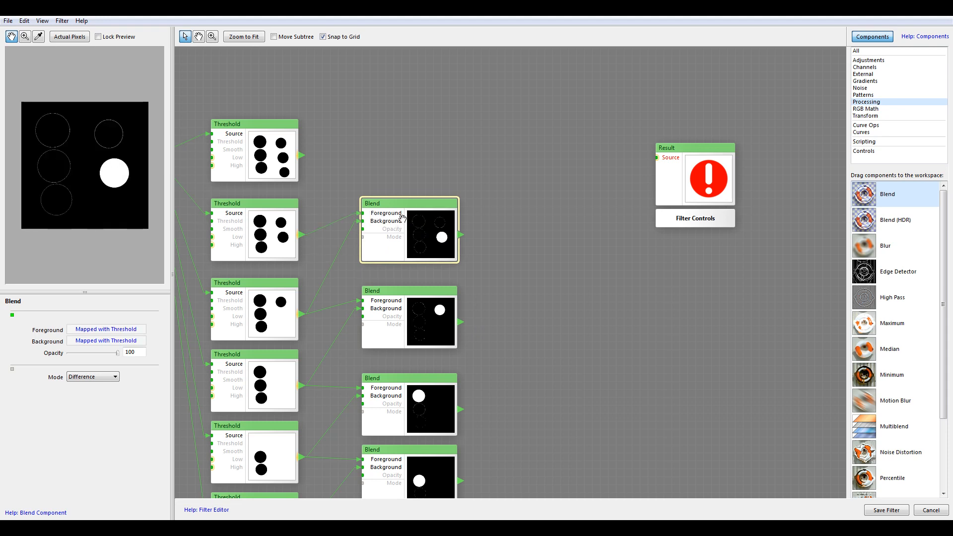
# Add a fifth Blend copy at the top of the column, connecting the first Threshold to Foreground and the second to Background.
pyautogui.moveTo(422, 210); pyautogui.dragTo(407, 263)
pyautogui.hotkey('ctrl', 'd')
pyautogui.moveTo(532, 318); pyautogui.dragTo(398, 208)
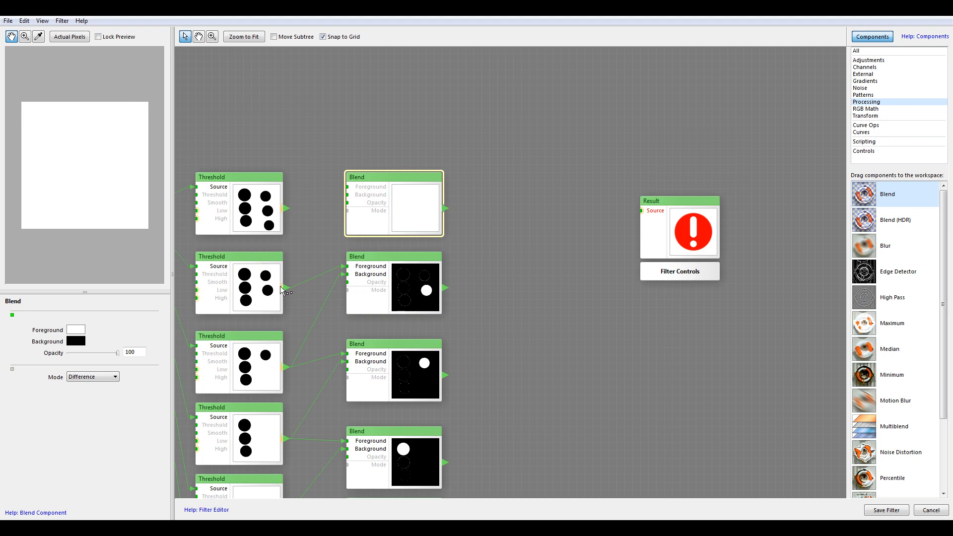
pyautogui.moveTo(336, 203); pyautogui.dragTo(346, 195)
pyautogui.moveTo(287, 208); pyautogui.dragTo(346, 187)
# Review the component tree from Desaturate through the Thresholds to the circle isolated by each Blend.
pyautogui.moveTo(479, 250); pyautogui.dragTo(495, 177)
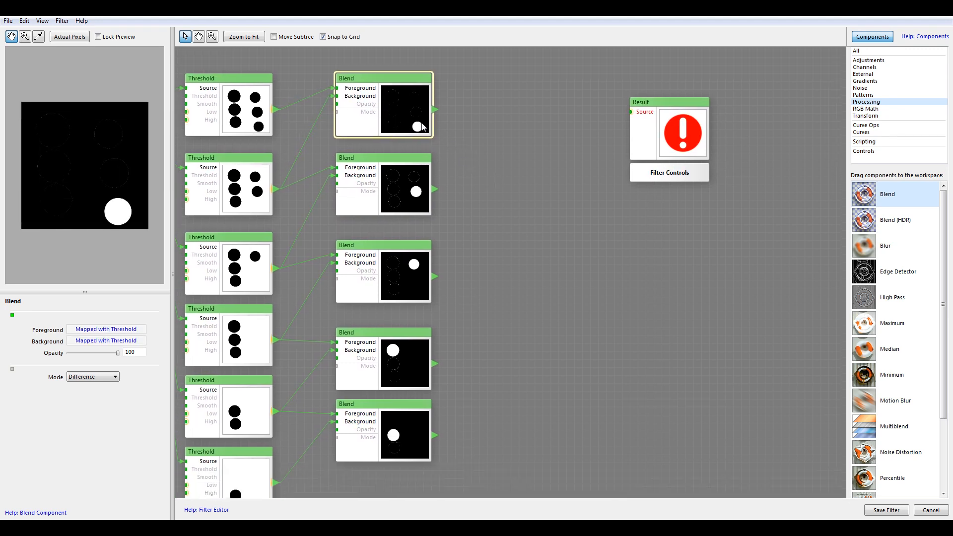
pyautogui.moveTo(297, 245); pyautogui.dragTo(368, 225)
pyautogui.moveTo(212, 65); pyautogui.dragTo(255, 98)
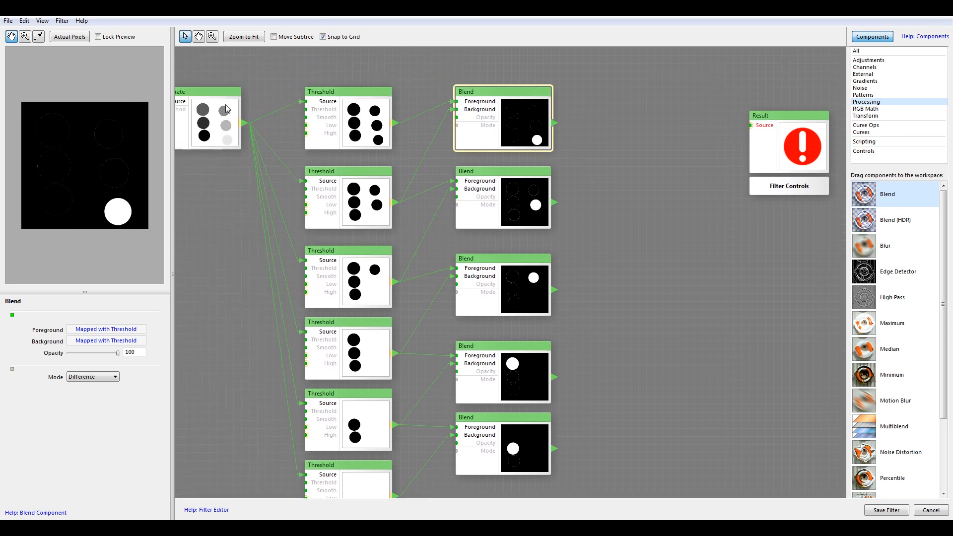
pyautogui.moveTo(531, 162); pyautogui.dragTo(454, 143)
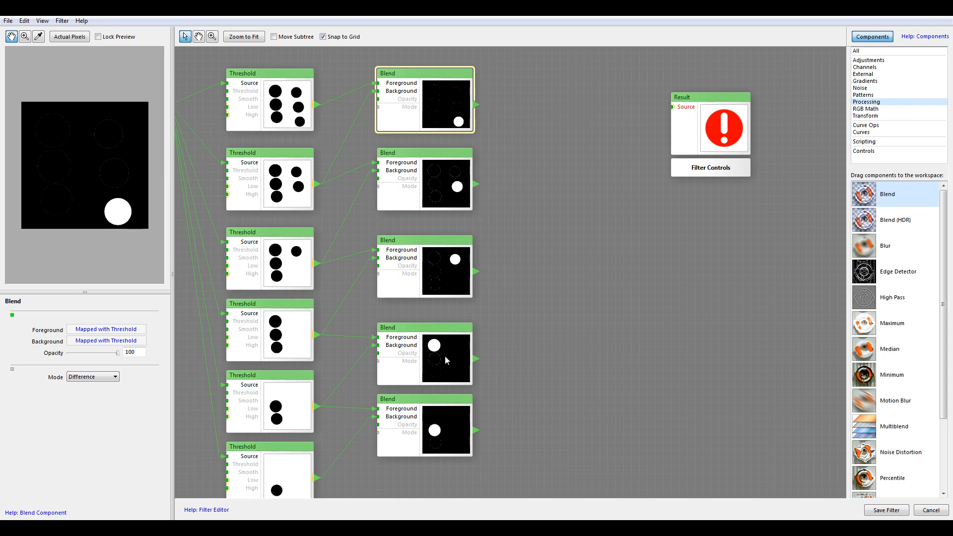
pyautogui.moveTo(304, 254); pyautogui.dragTo(410, 264)
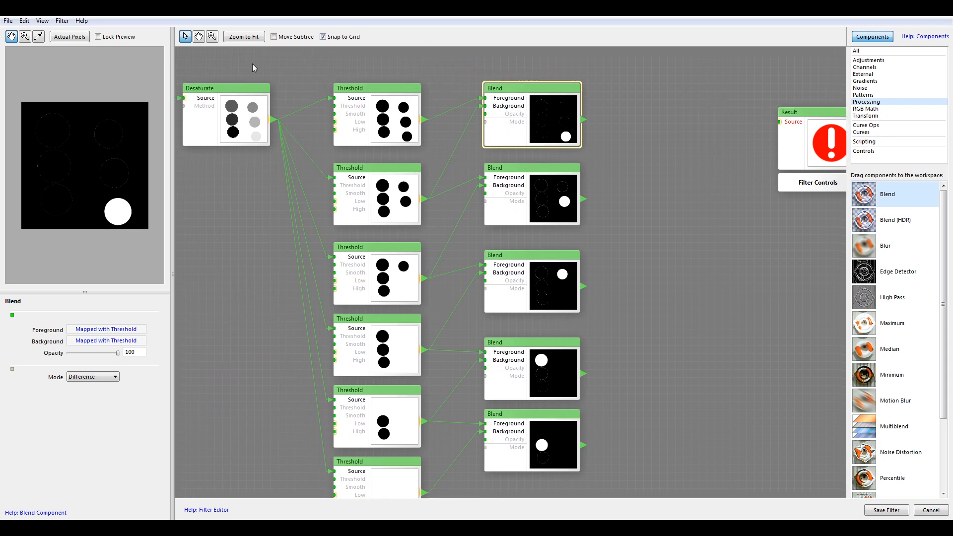
pyautogui.moveTo(548, 217); pyautogui.dragTo(426, 209)
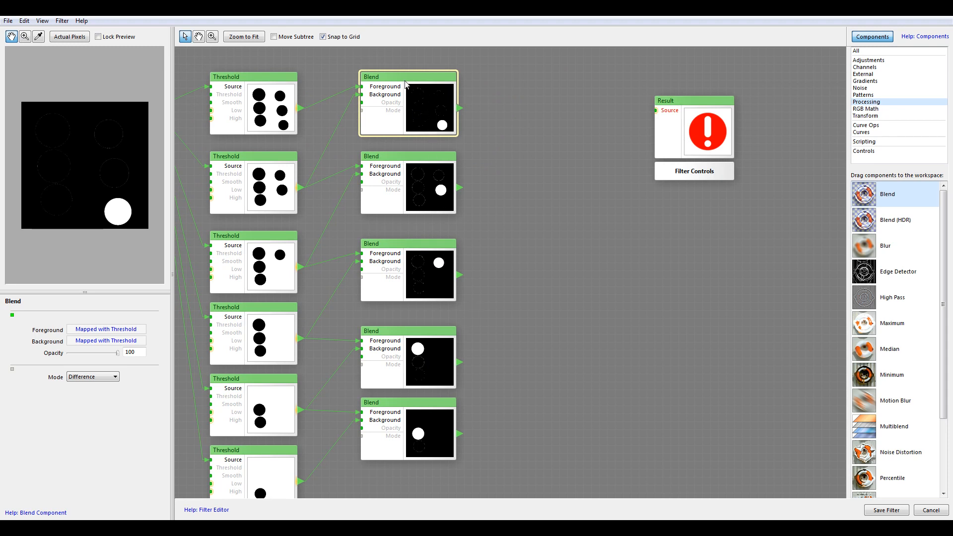
pyautogui.moveTo(489, 251); pyautogui.dragTo(470, 306)
# Move the Result component farther right to leave room beside the Blend column.
pyautogui.moveTo(687, 188); pyautogui.dragTo(789, 204)
pyautogui.moveTo(506, 176); pyautogui.dragTo(494, 247)
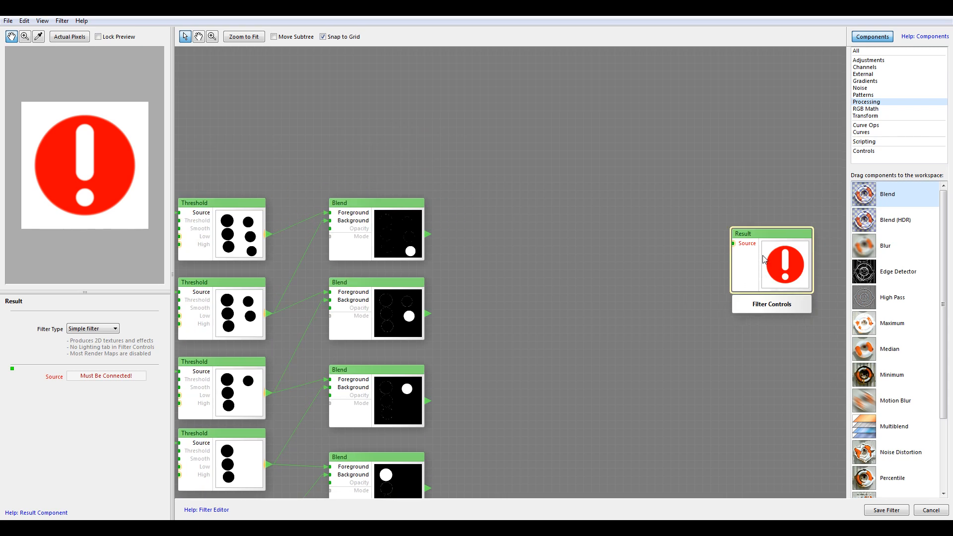
pyautogui.scroll(-3, 475, 213)
pyautogui.moveTo(456, 215); pyautogui.dragTo(432, 238)
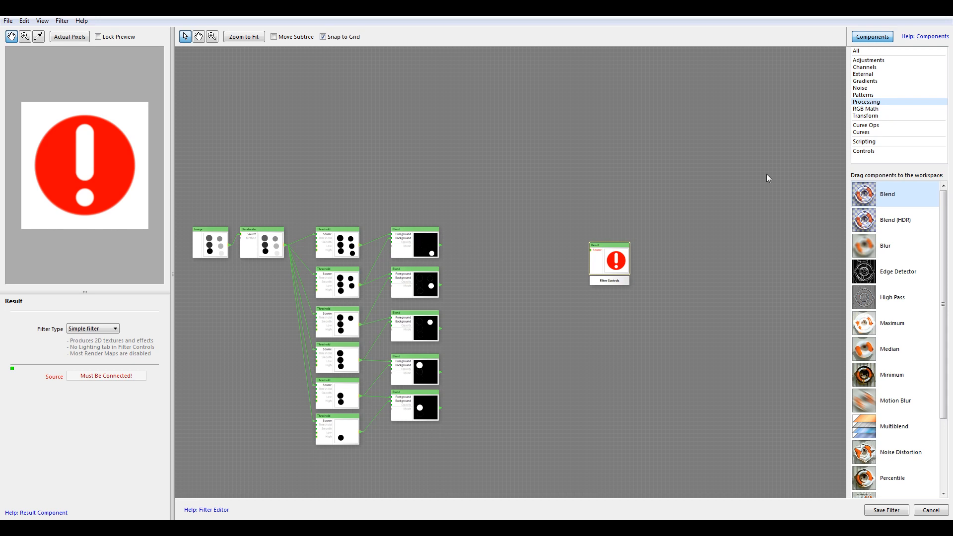
# Add a Set Alpha component level with the top Blend and connect that Blend to its New Alpha input.
pyautogui.click(871, 68)
pyautogui.moveTo(889, 478); pyautogui.dragTo(495, 236)
pyautogui.scroll(3, 498, 270)
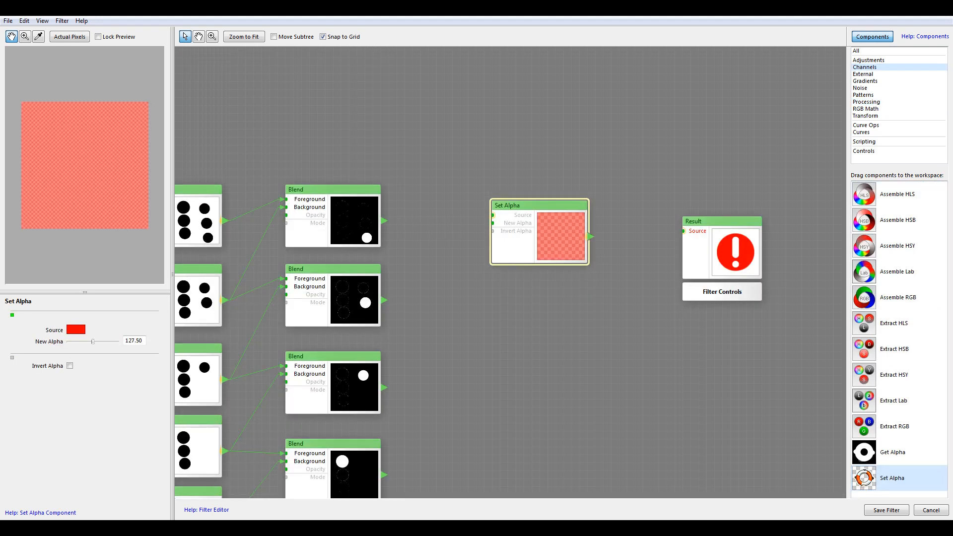
pyautogui.moveTo(515, 229); pyautogui.dragTo(506, 220)
pyautogui.moveTo(386, 225); pyautogui.dragTo(477, 207)
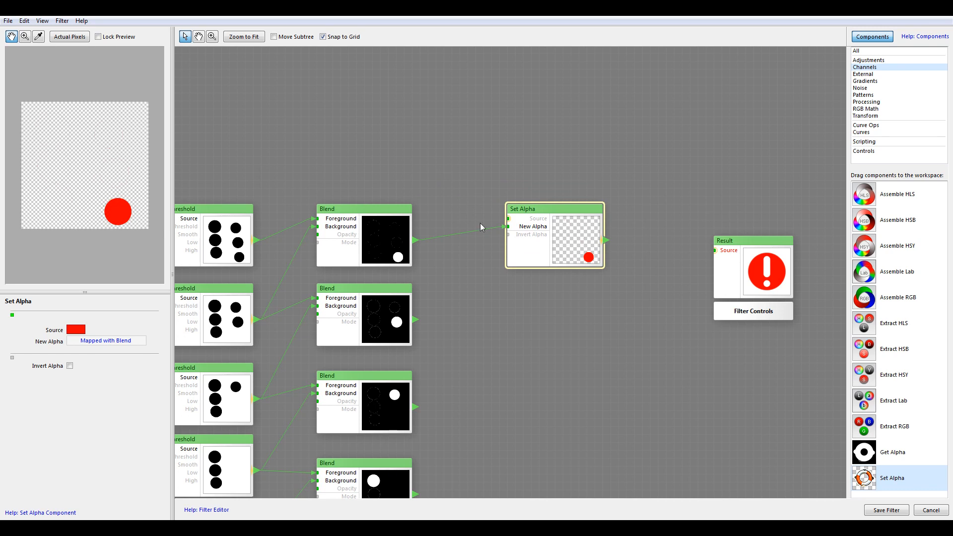
pyautogui.moveTo(476, 214); pyautogui.dragTo(487, 283)
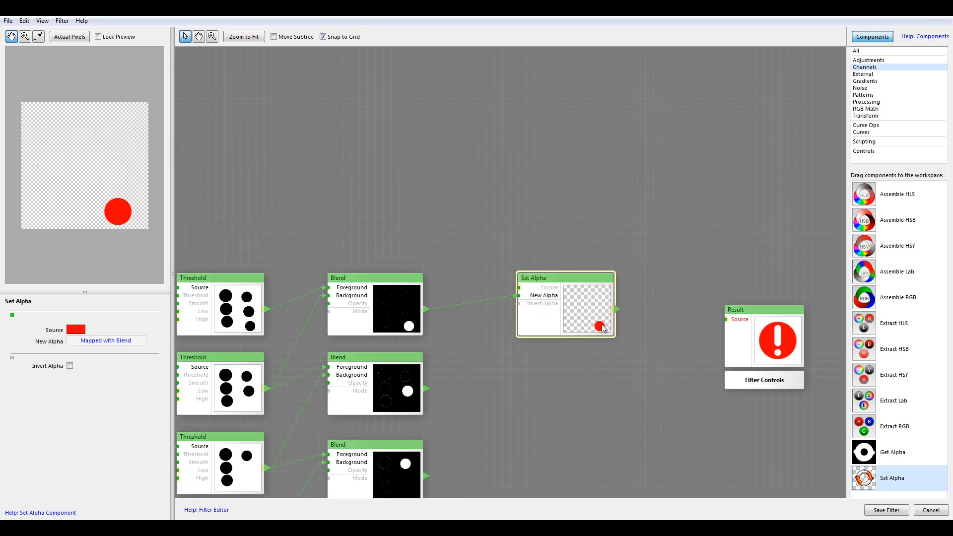
pyautogui.scroll(-3, 464, 230)
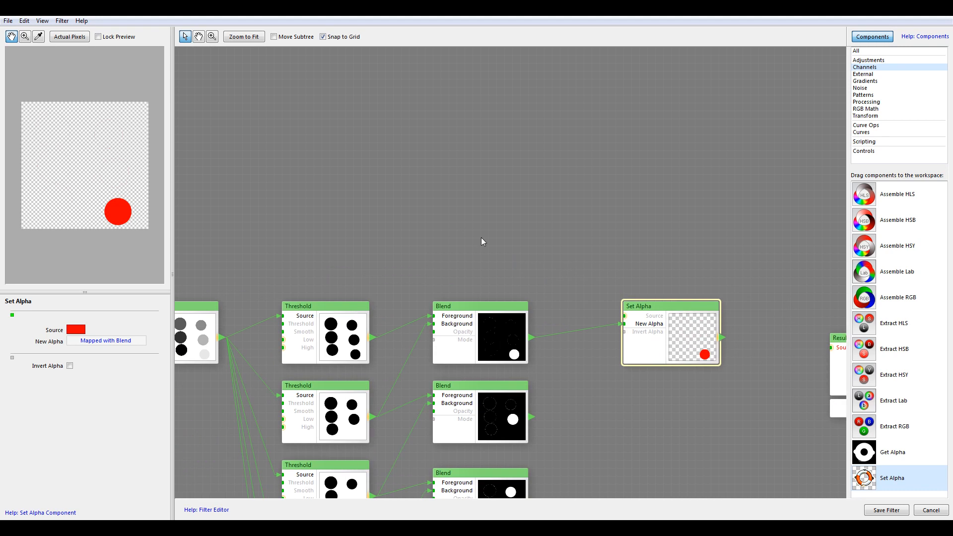
pyautogui.moveTo(468, 243); pyautogui.dragTo(466, 192)
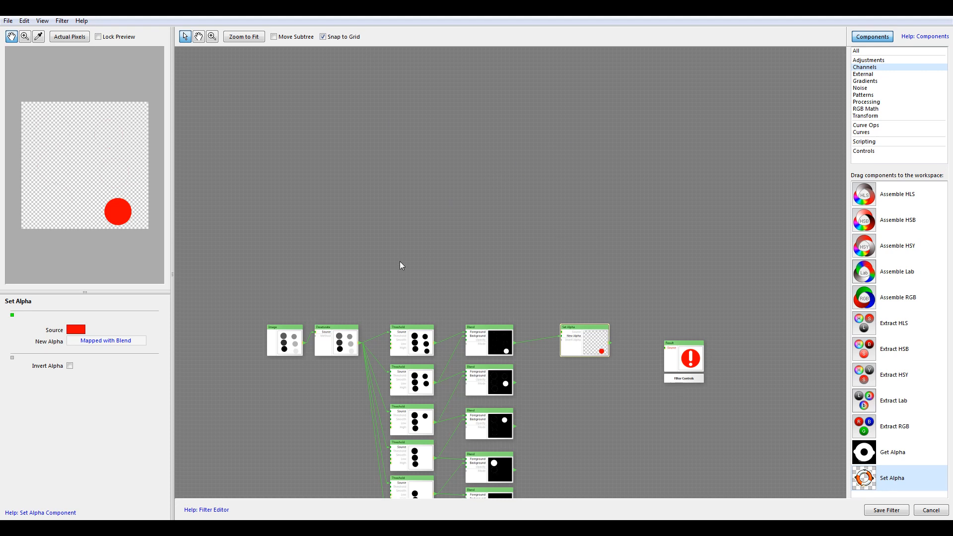
pyautogui.moveTo(639, 384); pyautogui.dragTo(620, 307)
pyautogui.moveTo(468, 137); pyautogui.dragTo(477, 215)
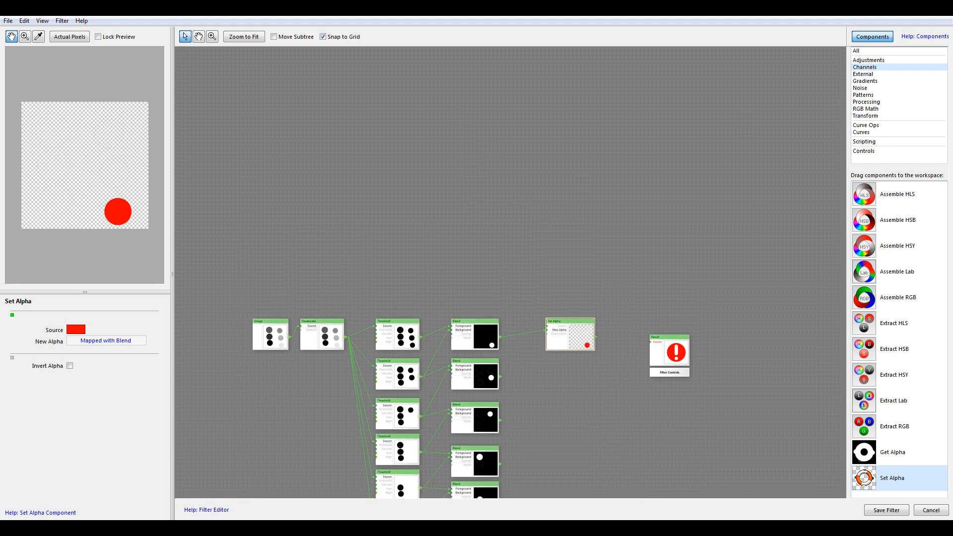
pyautogui.moveTo(615, 288); pyautogui.dragTo(649, 287)
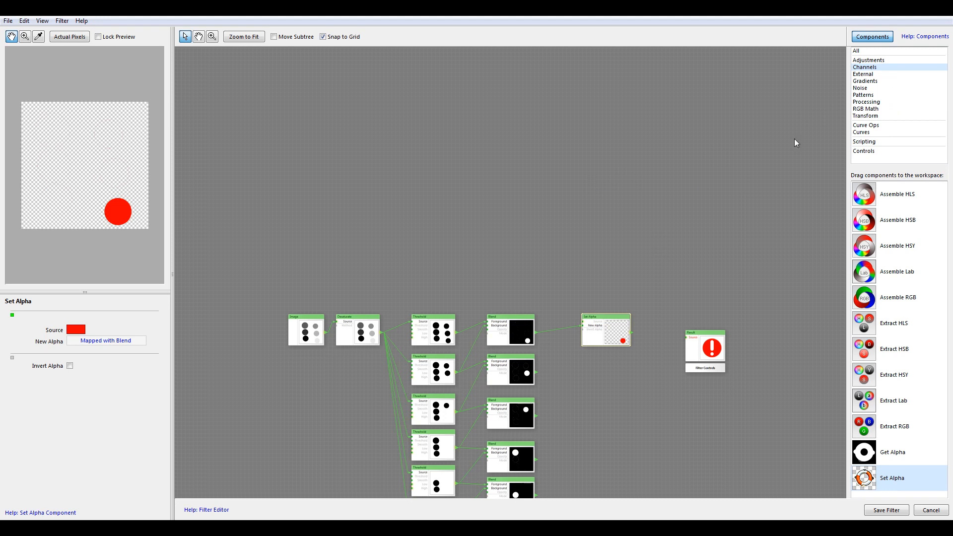
pyautogui.moveTo(604, 215); pyautogui.dragTo(623, 231)
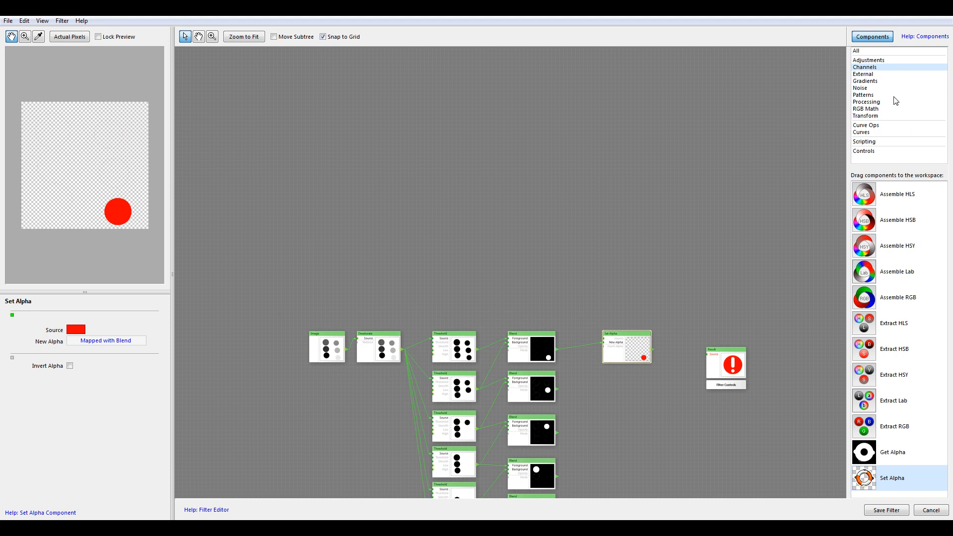
# Add a 5-Color Gradient component above the Threshold column.
pyautogui.click(862, 89)
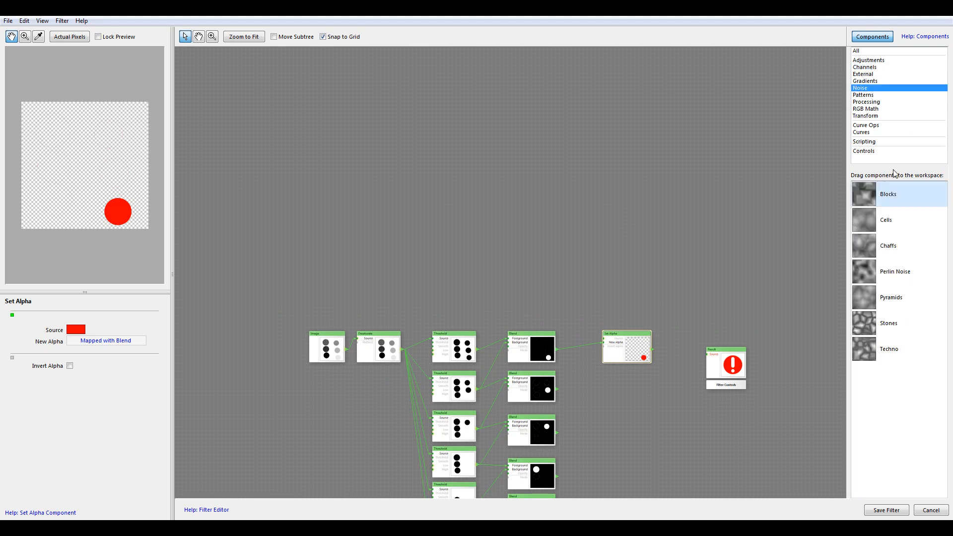
pyautogui.click(868, 97)
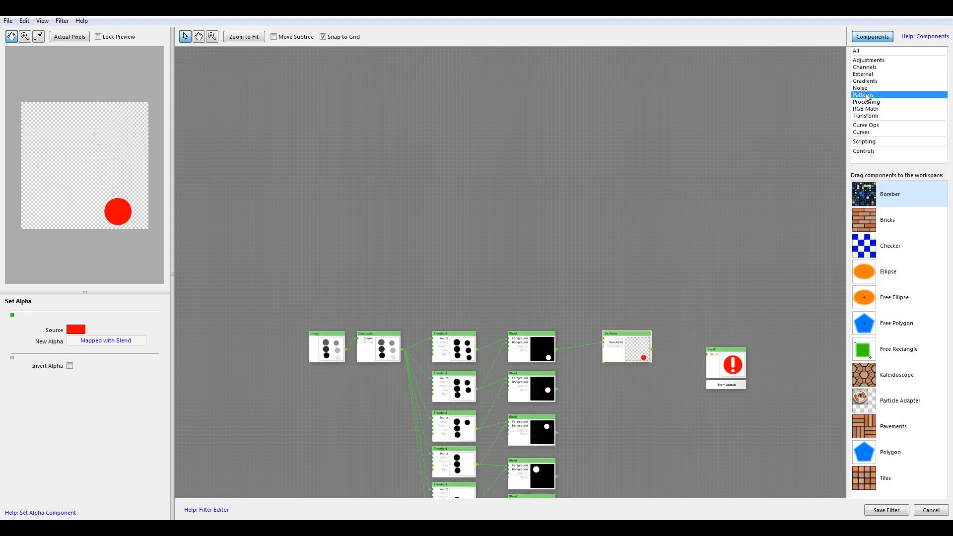
pyautogui.click(873, 82)
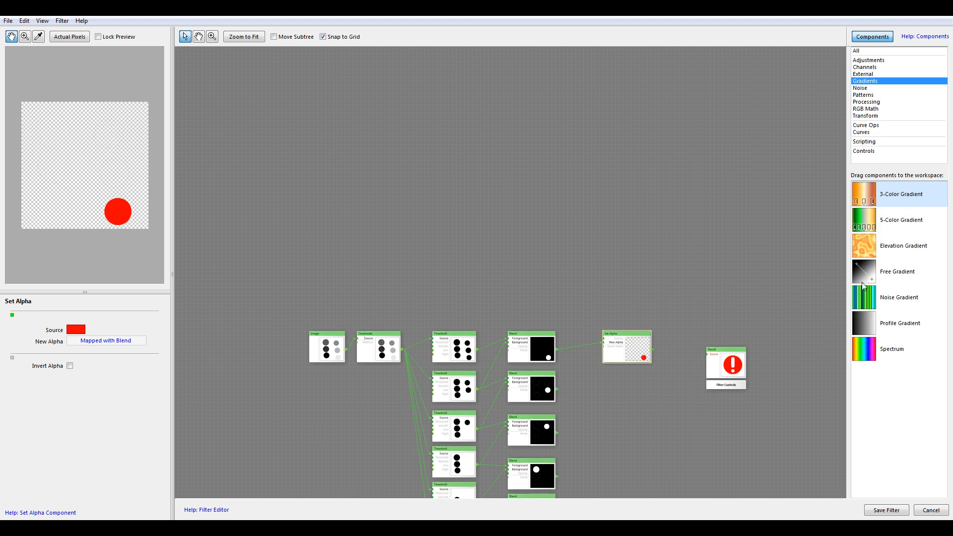
pyautogui.moveTo(870, 222); pyautogui.dragTo(443, 251)
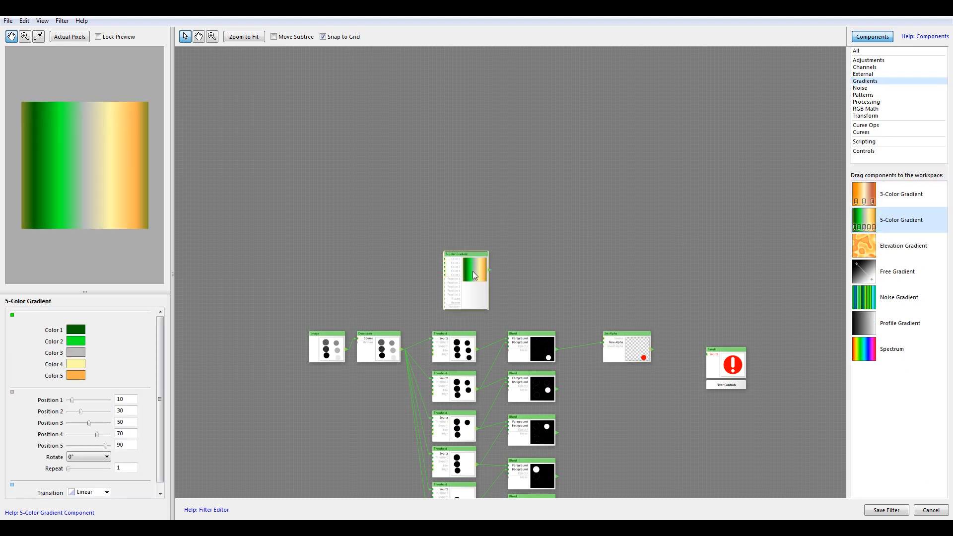
pyautogui.moveTo(535, 266); pyautogui.dragTo(523, 261)
# Set Color 1 of the 5-Color Gradient to white.
pyautogui.click(76, 330)
pyautogui.moveTo(166, 375); pyautogui.dragTo(100, 326)
pyautogui.click(323, 330)
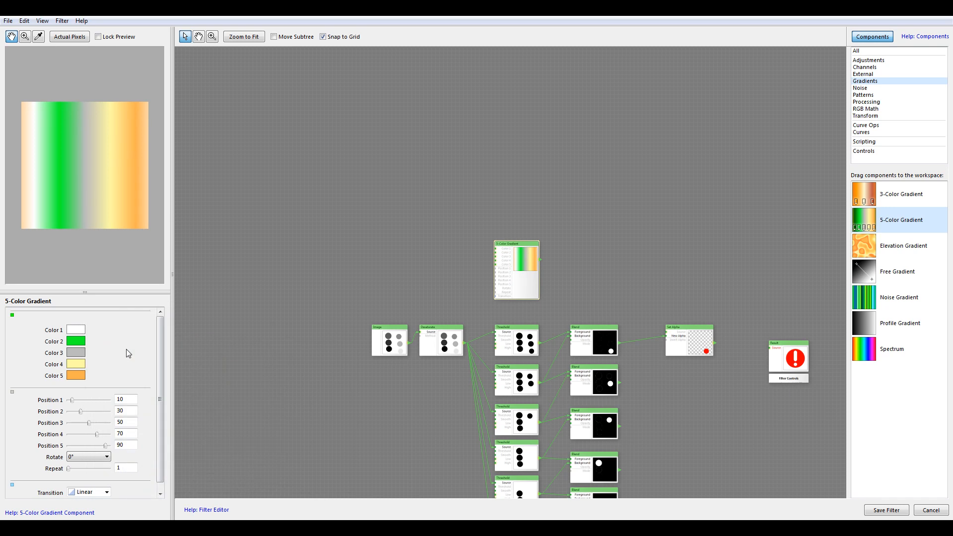
# Set Color 2, Color 3 and Color 4 of the 5-Color Gradient to black.
pyautogui.click(76, 341)
pyautogui.moveTo(164, 365); pyautogui.dragTo(129, 453)
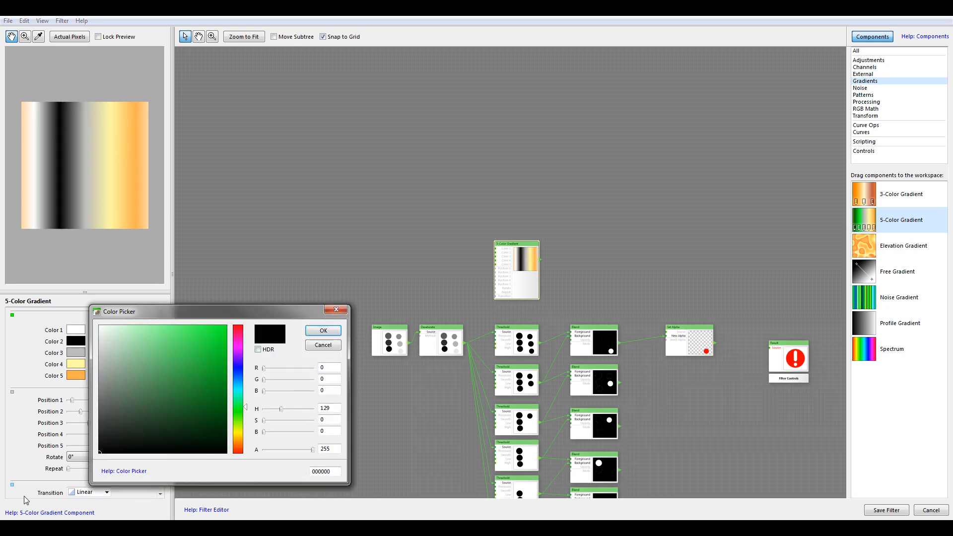
pyautogui.click(323, 330)
pyautogui.click(75, 353)
pyautogui.click(101, 452)
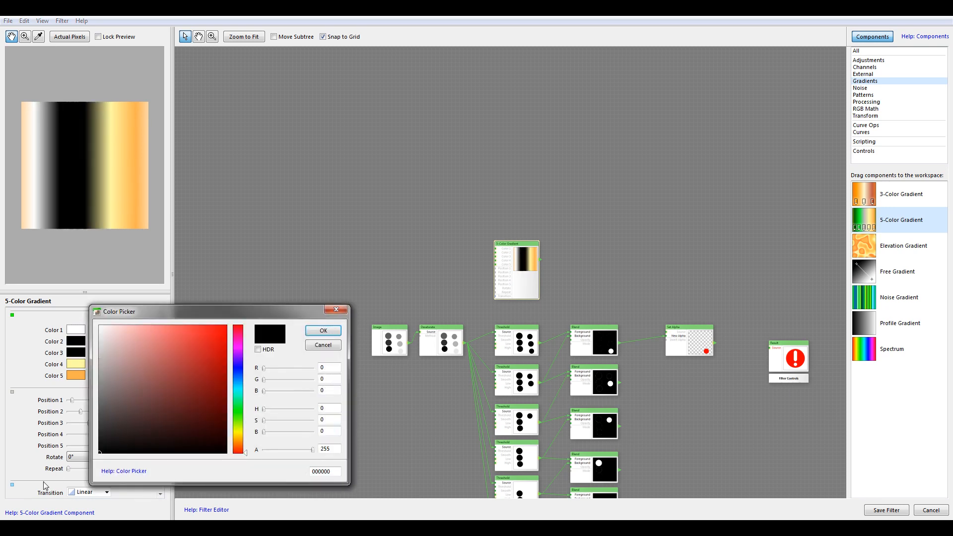
pyautogui.click(324, 330)
pyautogui.click(76, 363)
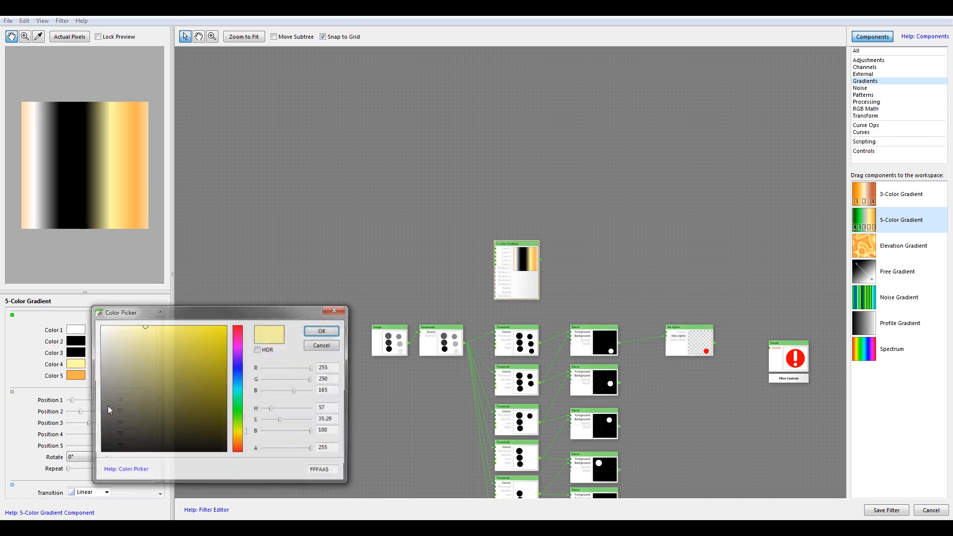
pyautogui.moveTo(112, 422); pyautogui.dragTo(62, 474)
pyautogui.click(323, 330)
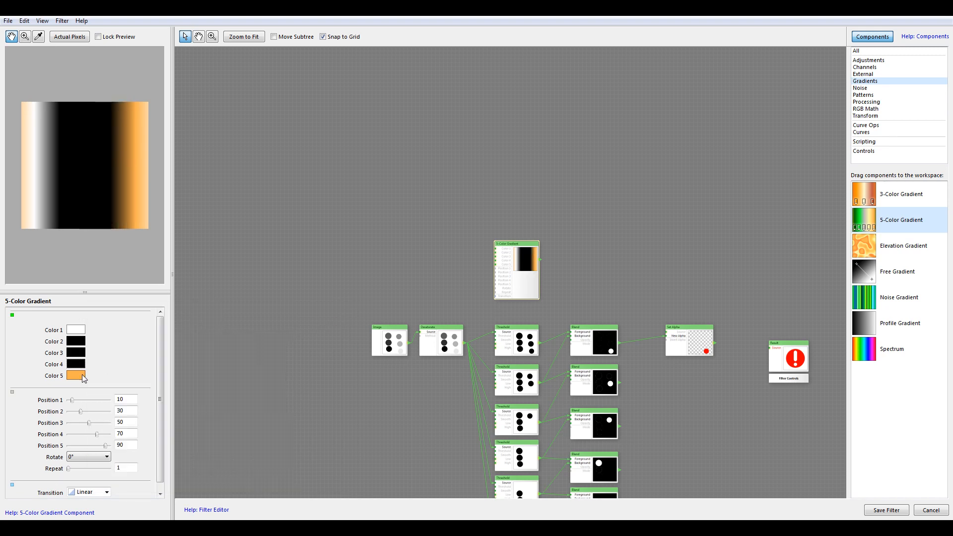
# Set Color 5 of the 5-Color Gradient to white.
pyautogui.click(76, 375)
pyautogui.click(118, 358)
pyautogui.click(100, 328)
pyautogui.click(323, 330)
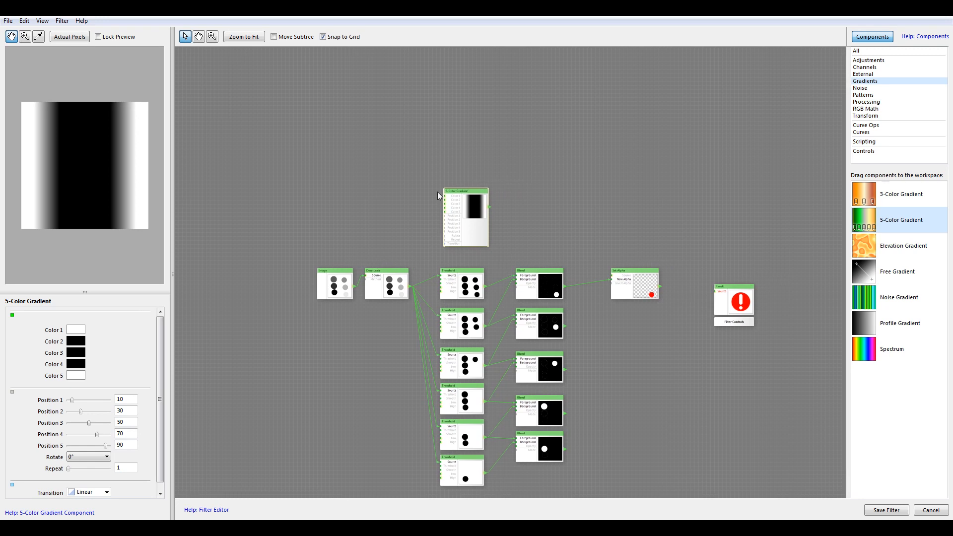
# Align the gradient over the Threshold column and set Position 1 to 0, Position 4 to 69 and Position 5 to 100.
pyautogui.moveTo(455, 217); pyautogui.dragTo(453, 218)
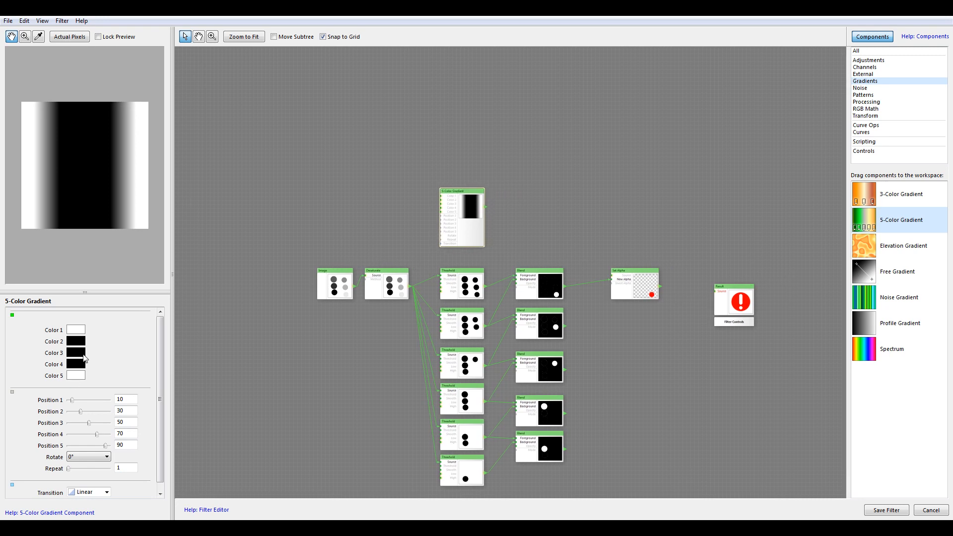
pyautogui.moveTo(72, 400); pyautogui.dragTo(20, 403)
pyautogui.moveTo(97, 435); pyautogui.dragTo(125, 450)
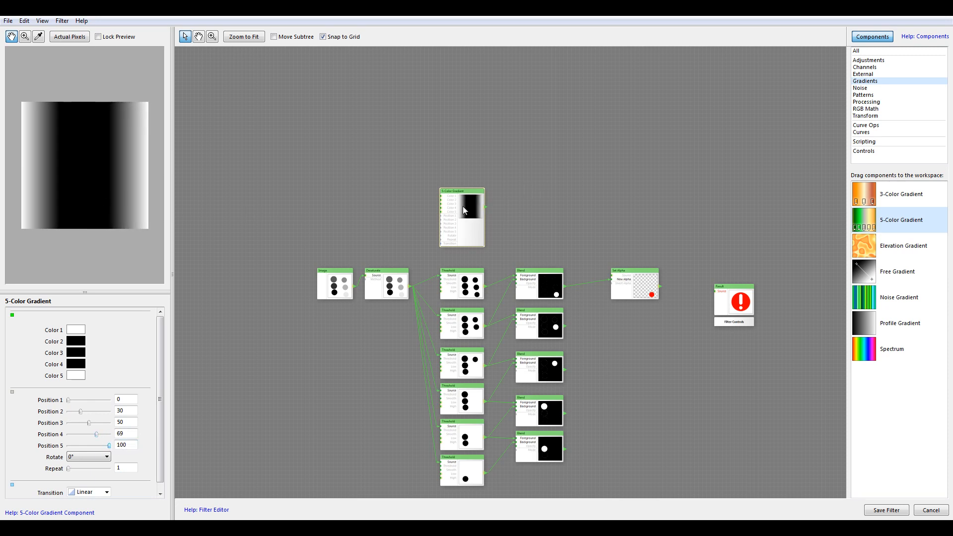
# Add a Color Control component above and left of the gradient and set its color to black.
pyautogui.moveTo(308, 181); pyautogui.dragTo(319, 201)
pyautogui.click(865, 151)
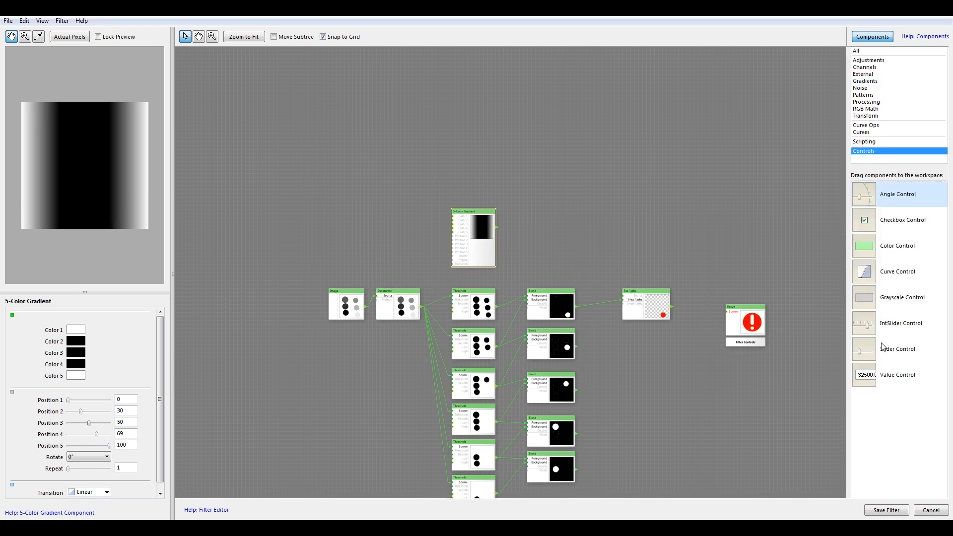
pyautogui.moveTo(869, 252); pyautogui.dragTo(328, 166)
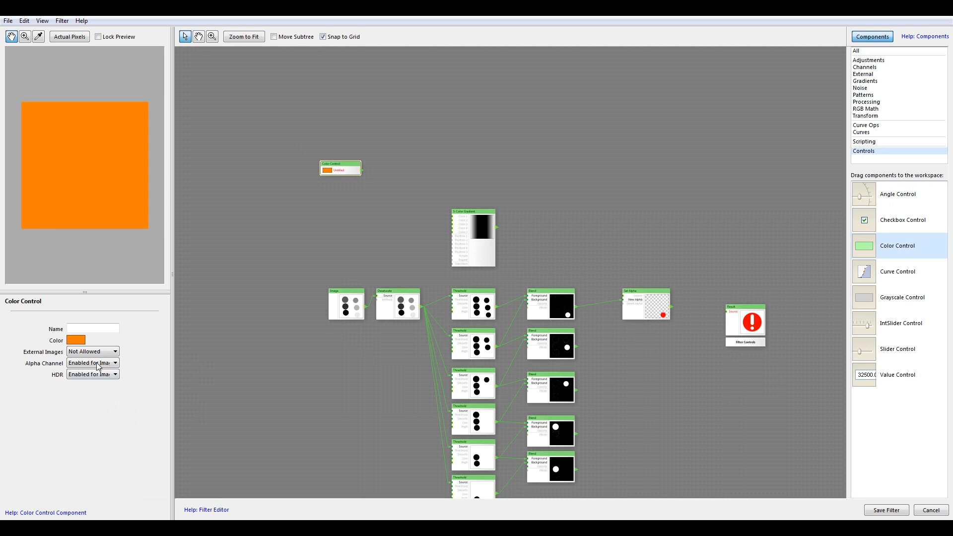
pyautogui.click(77, 341)
pyautogui.moveTo(121, 353); pyautogui.dragTo(78, 478)
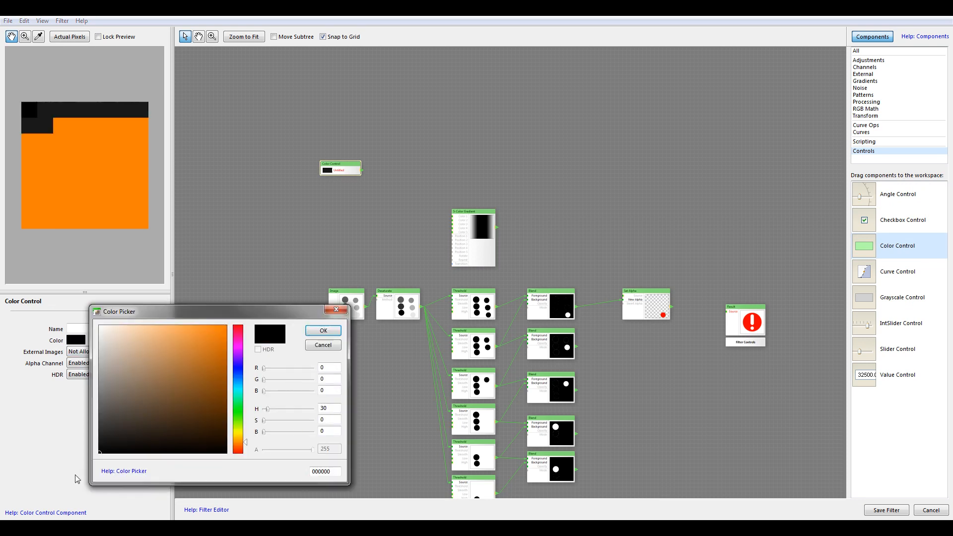
pyautogui.click(323, 331)
# Connect the Color Control to the gradient's Color 2, Color 3 and Color 4 inputs and shift the control slightly left.
pyautogui.scroll(3, 382, 207)
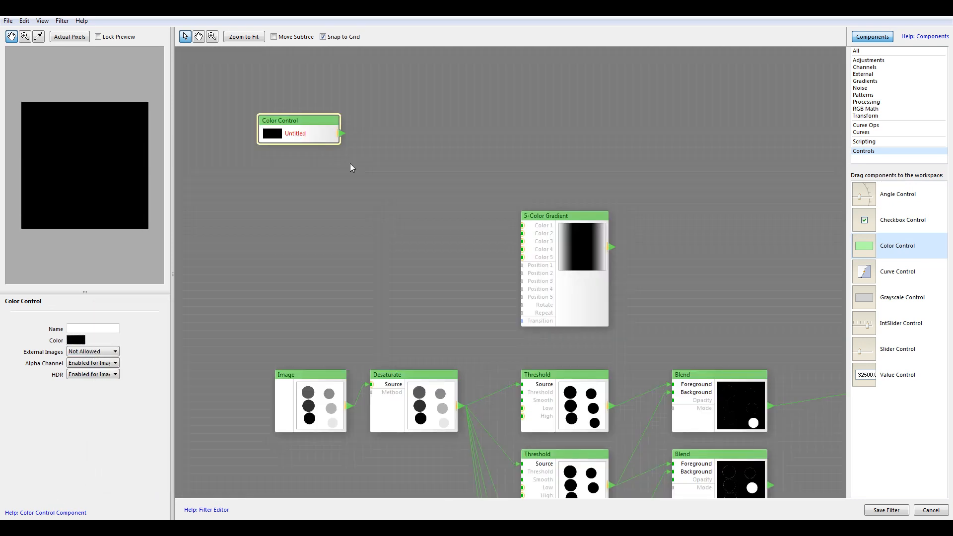
pyautogui.moveTo(342, 134); pyautogui.dragTo(522, 242)
pyautogui.moveTo(346, 135); pyautogui.dragTo(521, 233)
pyautogui.moveTo(342, 134); pyautogui.dragTo(522, 250)
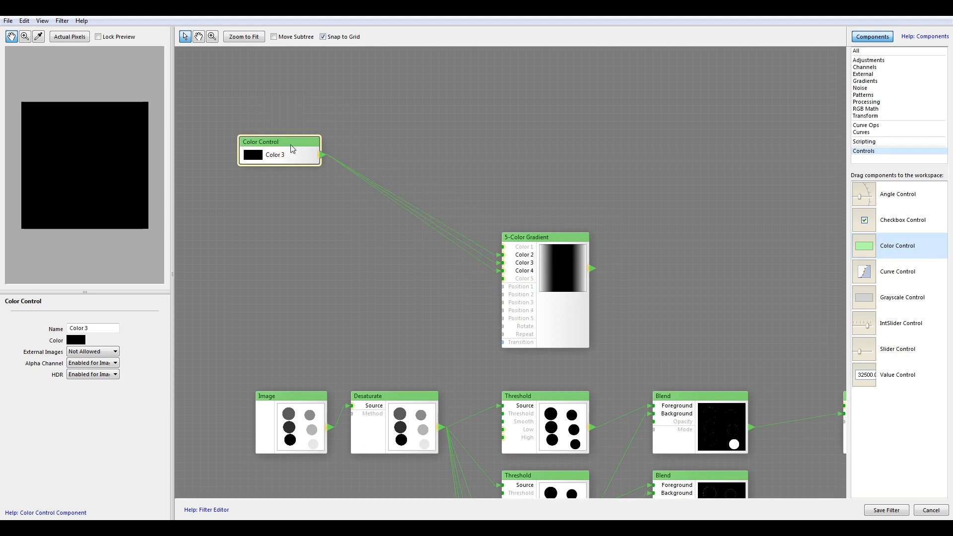
pyautogui.moveTo(293, 146); pyautogui.dragTo(277, 155)
# Examine the Threshold and Blend columns below the gradient down to the last Threshold.
pyautogui.moveTo(383, 226); pyautogui.dragTo(303, 185)
pyautogui.moveTo(486, 233); pyautogui.dragTo(486, 258)
pyautogui.moveTo(721, 323); pyautogui.dragTo(636, 299)
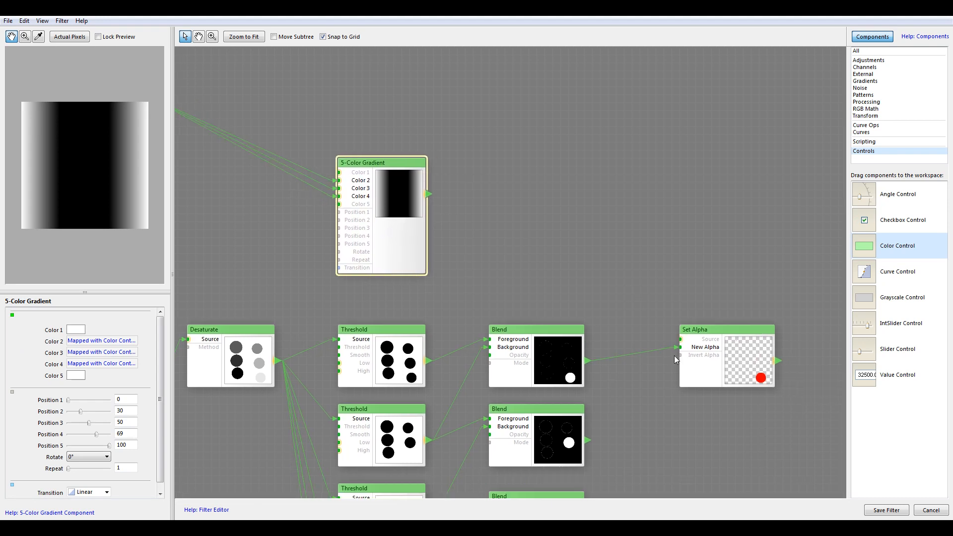
pyautogui.moveTo(530, 250); pyautogui.dragTo(548, 261)
pyautogui.moveTo(480, 210); pyautogui.dragTo(550, 298)
pyautogui.moveTo(605, 168); pyautogui.dragTo(598, 132)
pyautogui.moveTo(601, 242); pyautogui.dragTo(592, 16)
pyautogui.moveTo(570, 428); pyautogui.dragTo(557, 255)
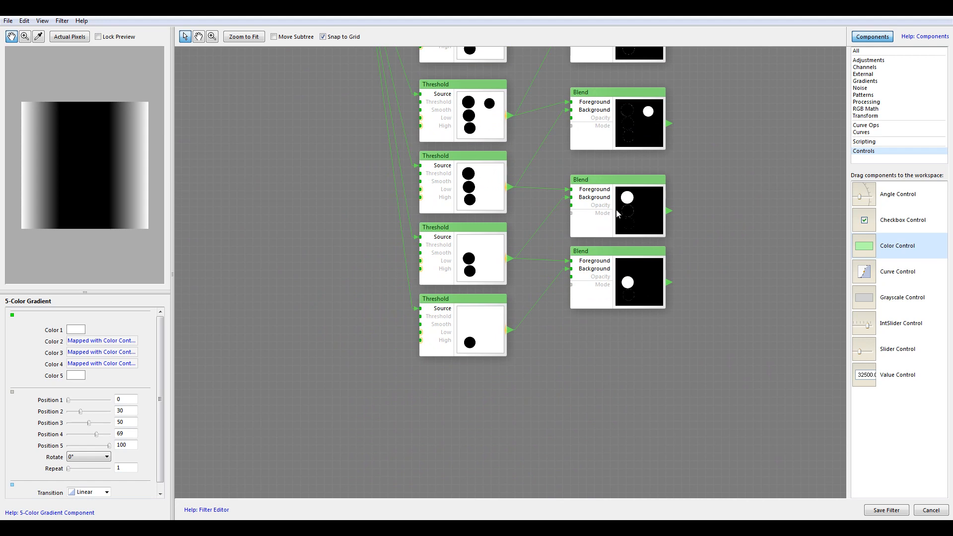
pyautogui.moveTo(535, 158); pyautogui.dragTo(590, 452)
pyautogui.moveTo(607, 191); pyautogui.dragTo(571, 401)
# Duplicate the 5-Color Gradient and place the copy directly above the original.
pyautogui.scroll(-2, 577, 356)
pyautogui.moveTo(577, 356); pyautogui.dragTo(570, 329)
pyautogui.moveTo(527, 290); pyautogui.dragTo(526, 290)
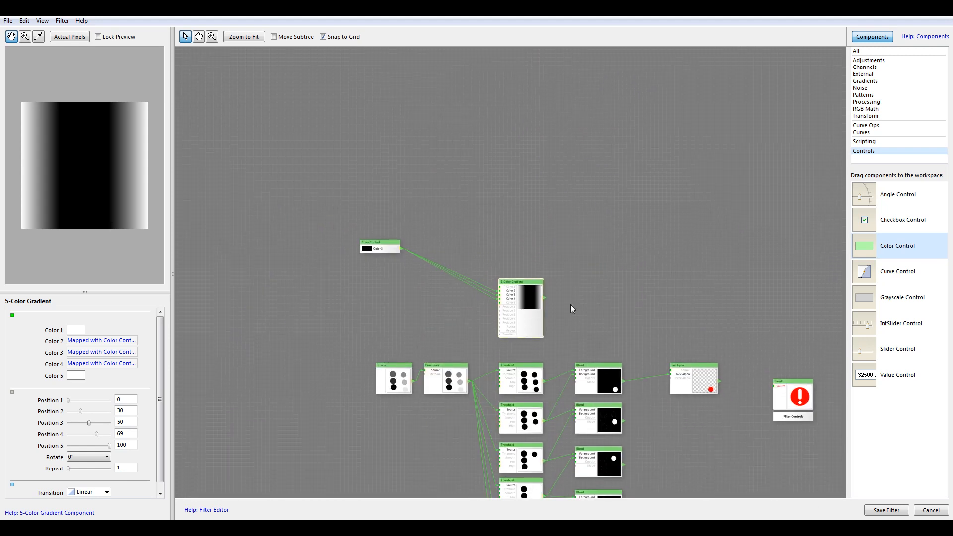
pyautogui.hotkey('ctrl', 'd')
pyautogui.moveTo(529, 319); pyautogui.dragTo(527, 250)
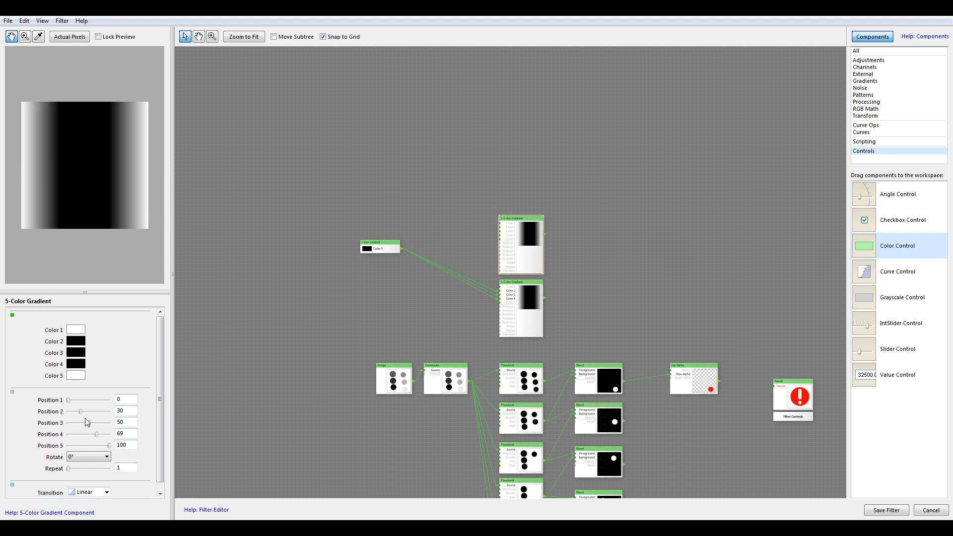
# Narrow the copied gradient's dark band by setting Position 1 to 19, Position 2 to 37 and Position 5 to 80.
pyautogui.moveTo(81, 412); pyautogui.dragTo(73, 401)
pyautogui.moveTo(108, 449); pyautogui.dragTo(101, 449)
pyautogui.moveTo(73, 400); pyautogui.dragTo(76, 401)
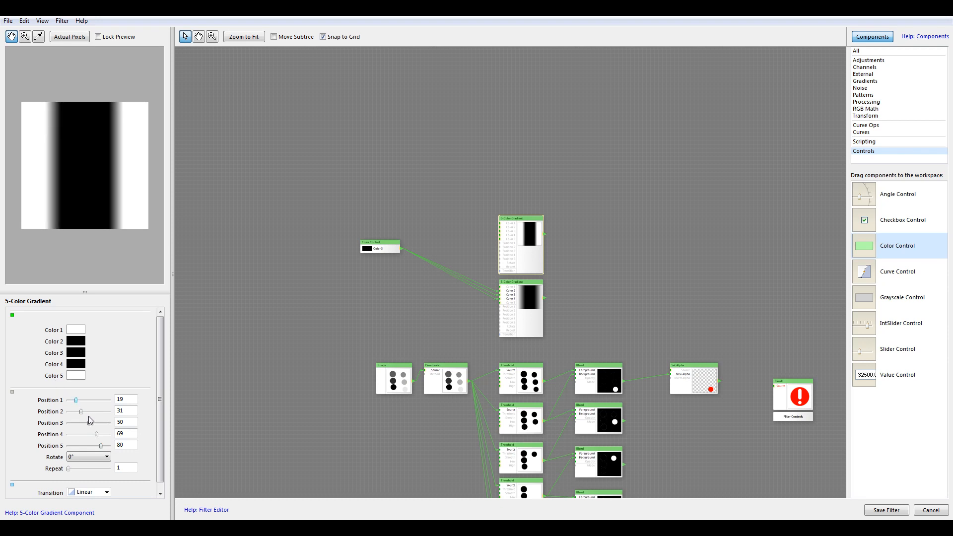
pyautogui.moveTo(81, 412); pyautogui.dragTo(84, 412)
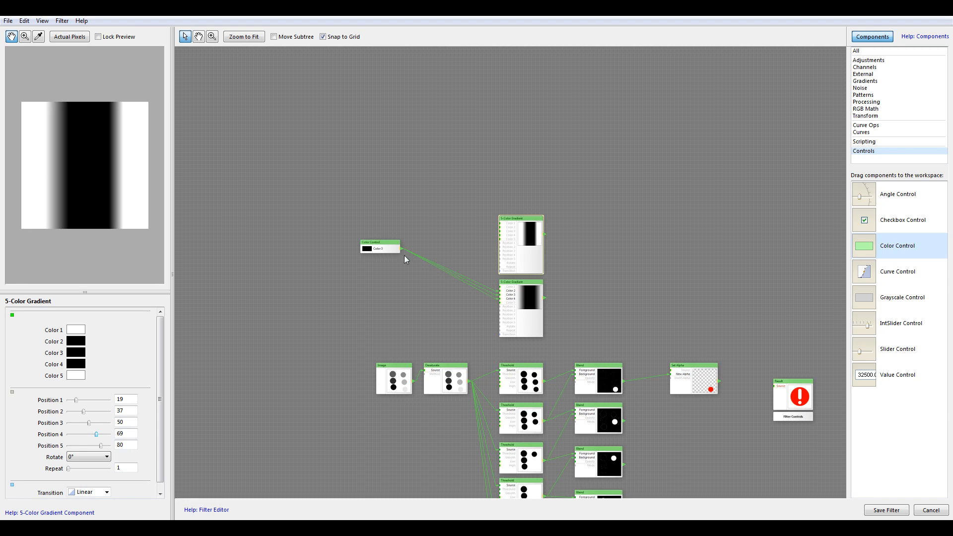
# Connect the Color Control to the copied gradient's Color 2, Color 3 and Color 4 inputs.
pyautogui.moveTo(502, 226); pyautogui.dragTo(502, 226)
pyautogui.moveTo(404, 251); pyautogui.dragTo(500, 236)
pyautogui.moveTo(576, 262); pyautogui.dragTo(544, 271)
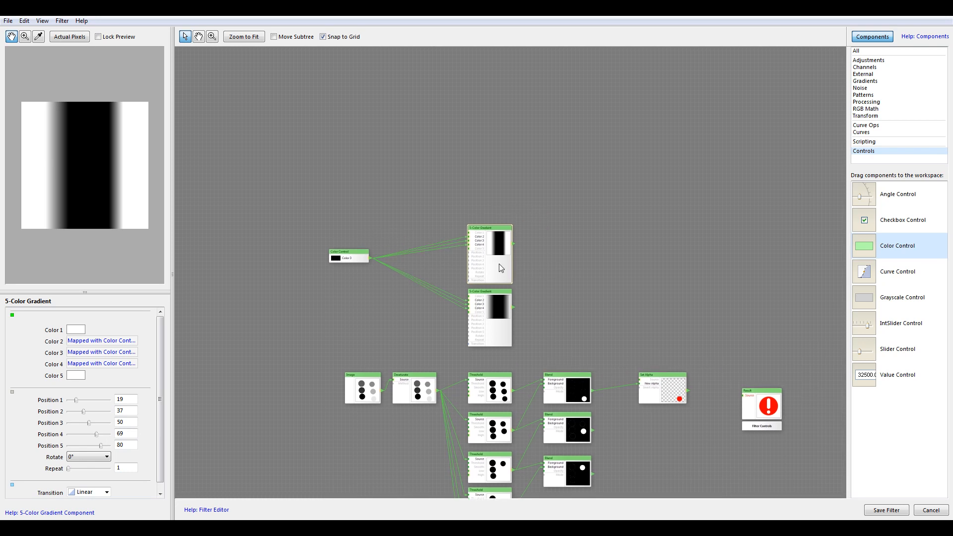
# Add a third gradient copy on top of the stack and connect the Color Control to its Color 2, 3 and 4 inputs.
pyautogui.moveTo(562, 222); pyautogui.dragTo(561, 273)
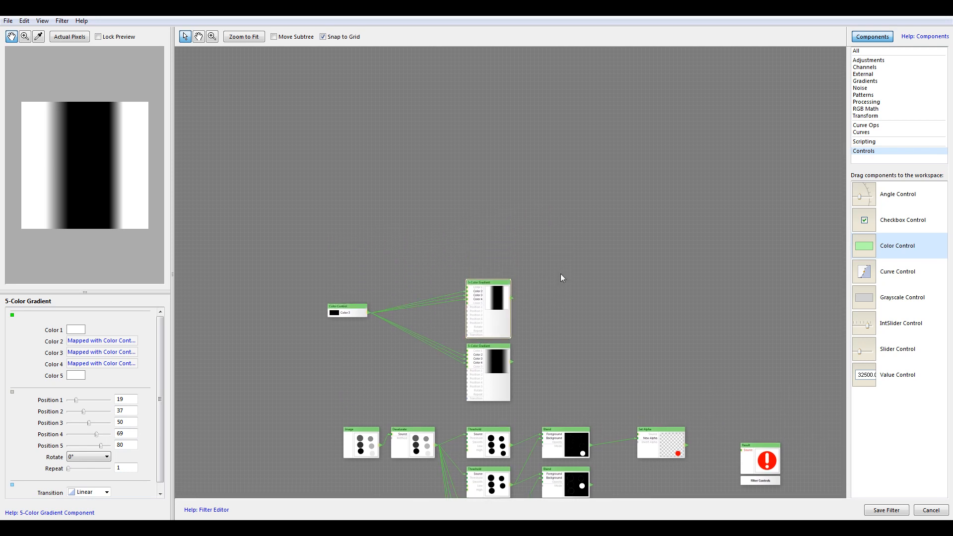
pyautogui.hotkey('ctrl', 'v')
pyautogui.moveTo(554, 318); pyautogui.dragTo(495, 256)
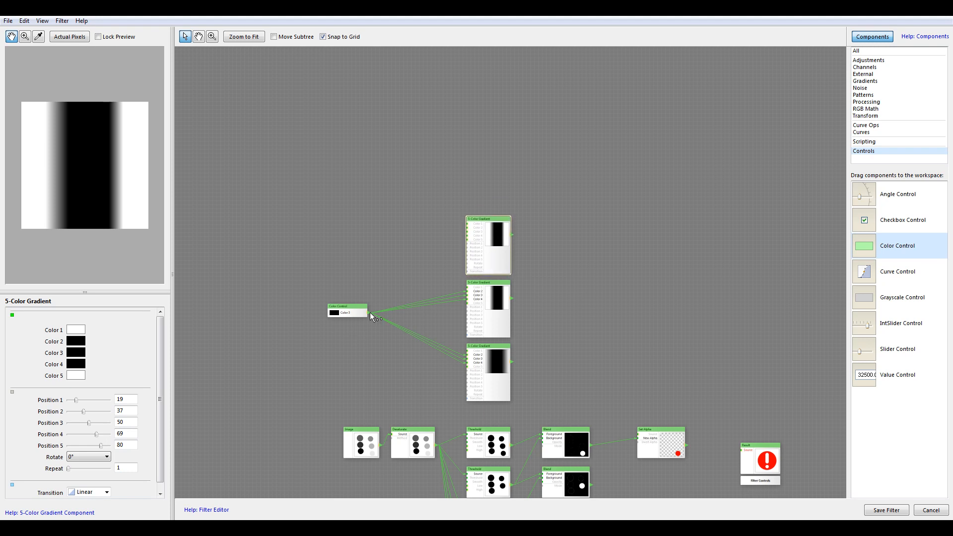
pyautogui.moveTo(370, 312); pyautogui.dragTo(467, 236)
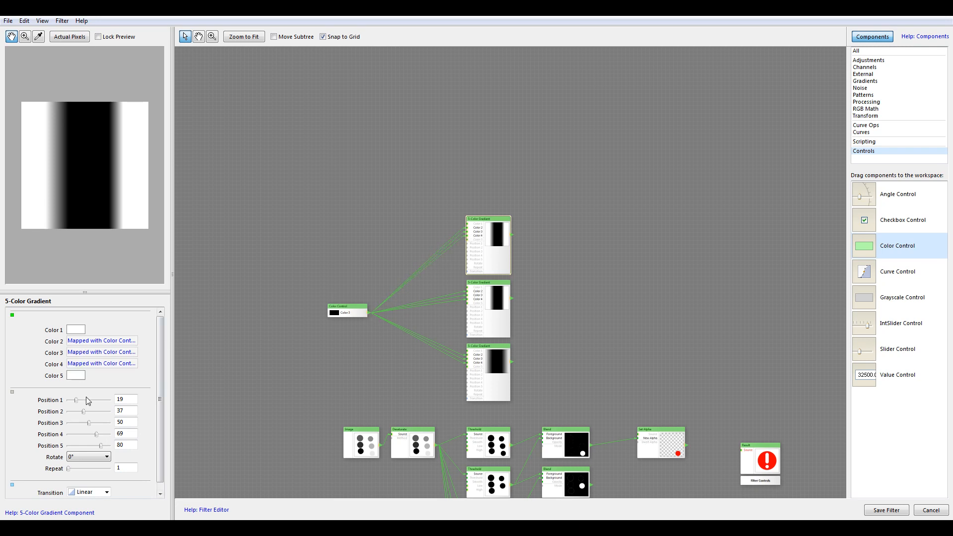
# Set the top gradient's Position 1 to 29, Position 2 to 42, Position 4 to 65 and Position 5 to 76.
pyautogui.moveTo(97, 436); pyautogui.dragTo(85, 411)
pyautogui.click(81, 401)
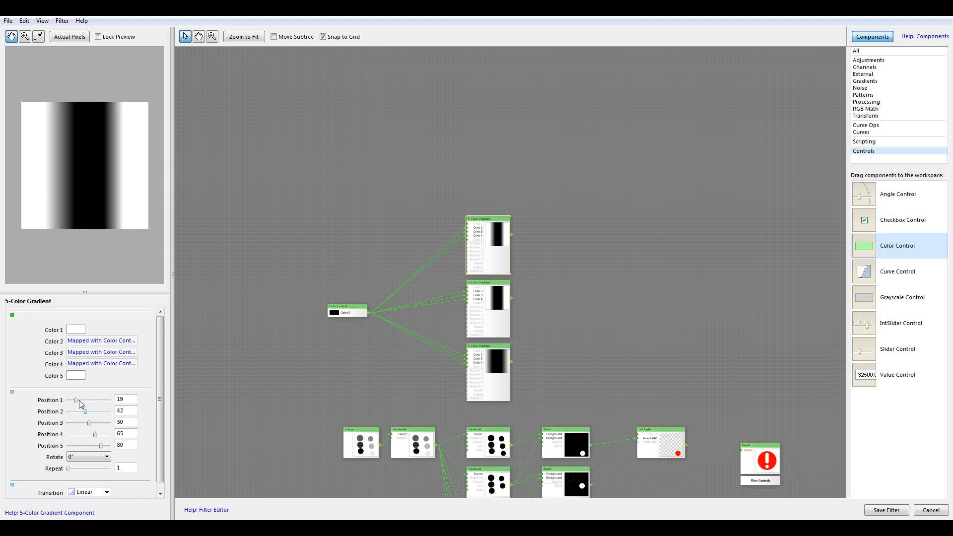
pyautogui.moveTo(101, 445); pyautogui.dragTo(99, 449)
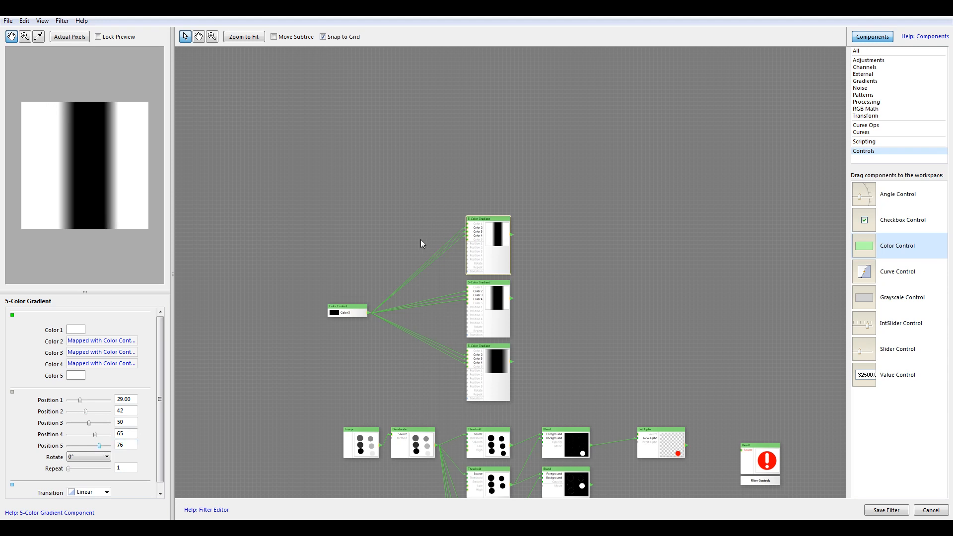
# Paste another copy of the 5-Color Gradient on top of the three stacked gradients.
pyautogui.scroll(-3, 421, 239)
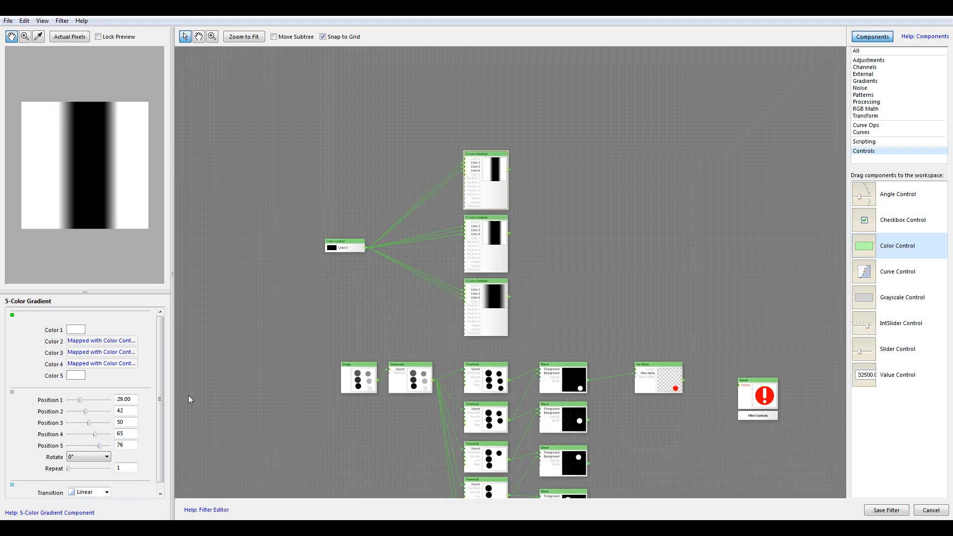
pyautogui.moveTo(69, 470); pyautogui.dragTo(55, 475)
pyautogui.moveTo(449, 178); pyautogui.dragTo(422, 241)
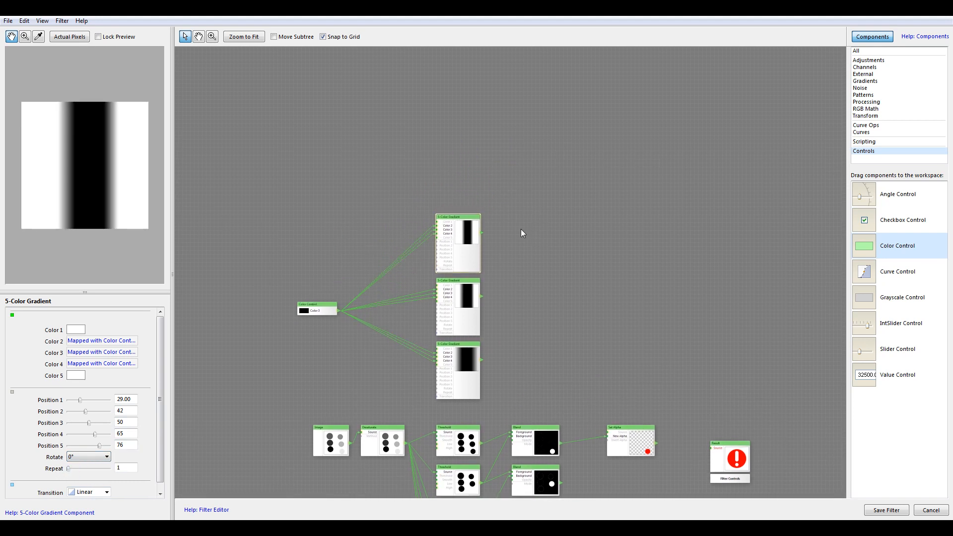
pyautogui.hotkey('ctrl', 'v')
pyautogui.moveTo(553, 315); pyautogui.dragTo(463, 188)
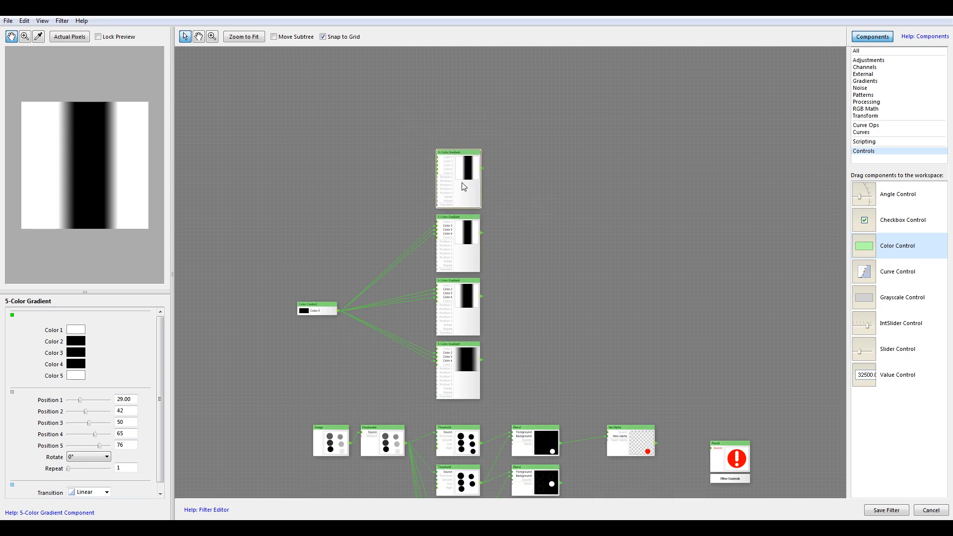
# Set the new top gradient's Color 2 and Color 4 to white.
pyautogui.click(75, 344)
pyautogui.click(100, 327)
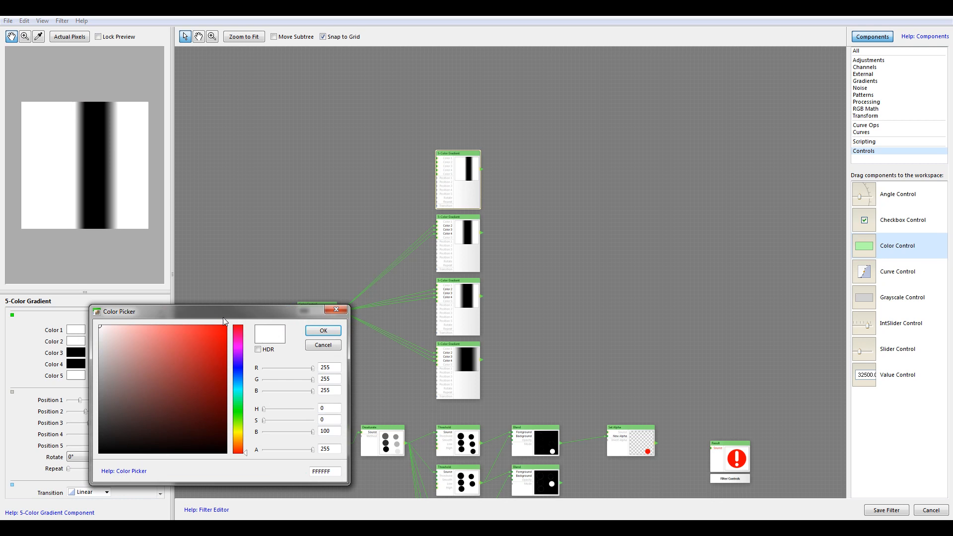
pyautogui.click(323, 330)
pyautogui.click(78, 353)
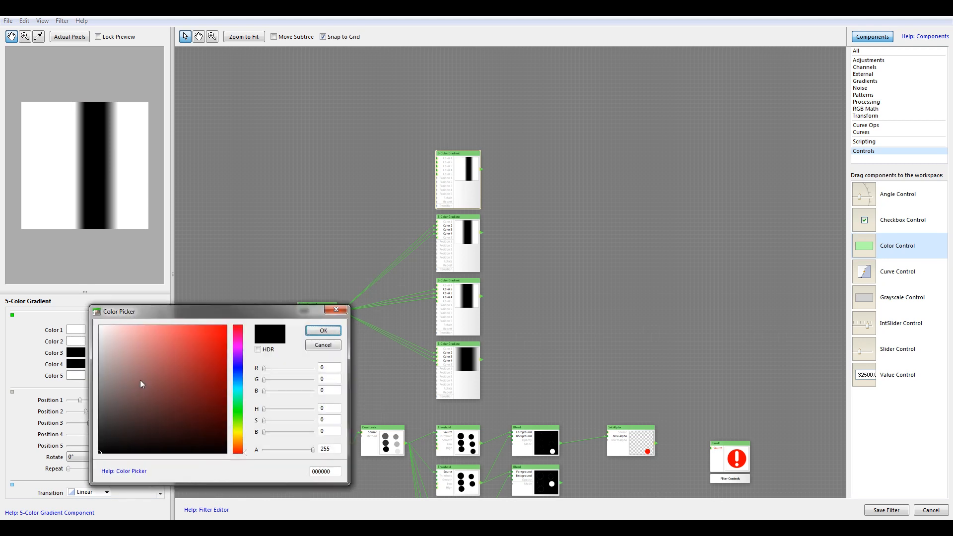
pyautogui.click(100, 327)
pyautogui.click(323, 331)
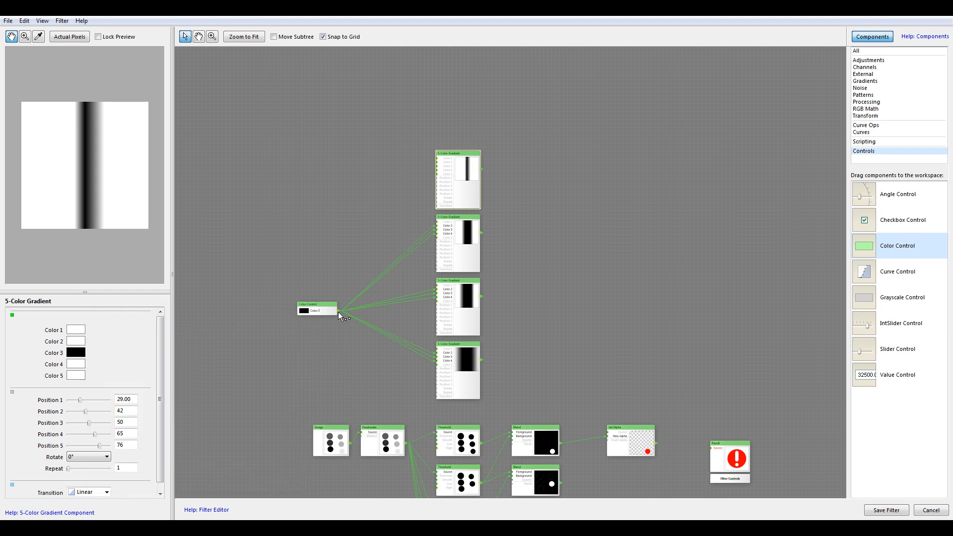
# Connect the Color Control to the top gradient's Color 3 input and set its Position 2 to 36 and Position 4 to 69.
pyautogui.moveTo(402, 189); pyautogui.dragTo(437, 166)
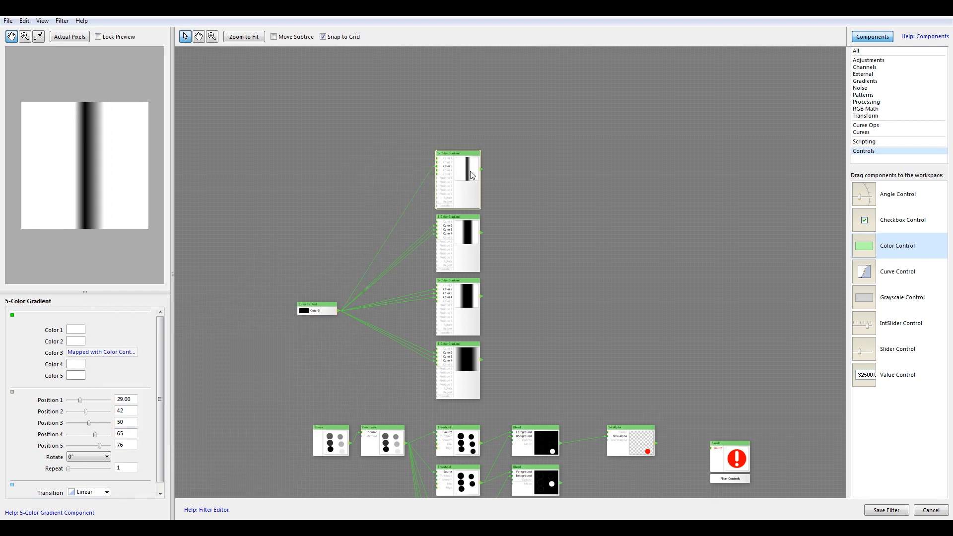
pyautogui.moveTo(393, 189); pyautogui.dragTo(380, 238)
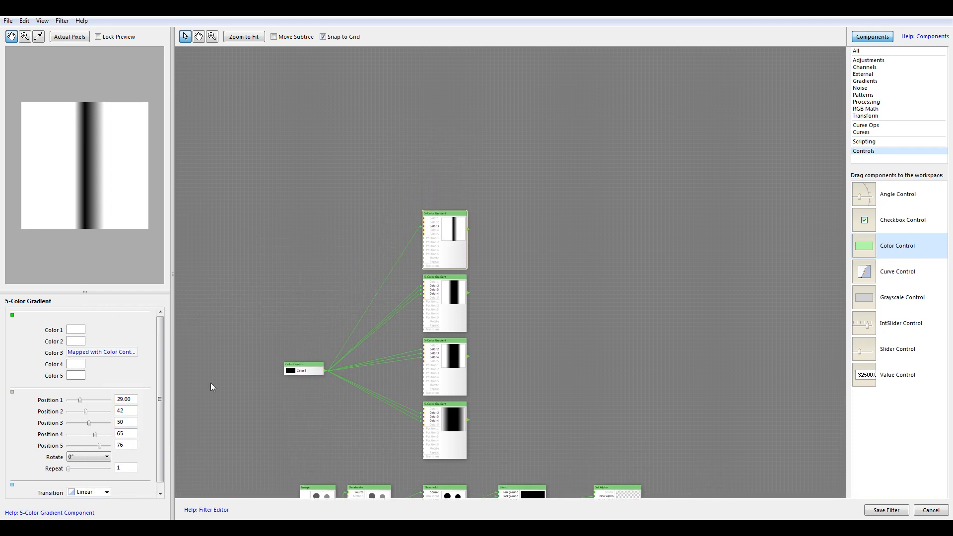
pyautogui.moveTo(85, 412); pyautogui.dragTo(96, 434)
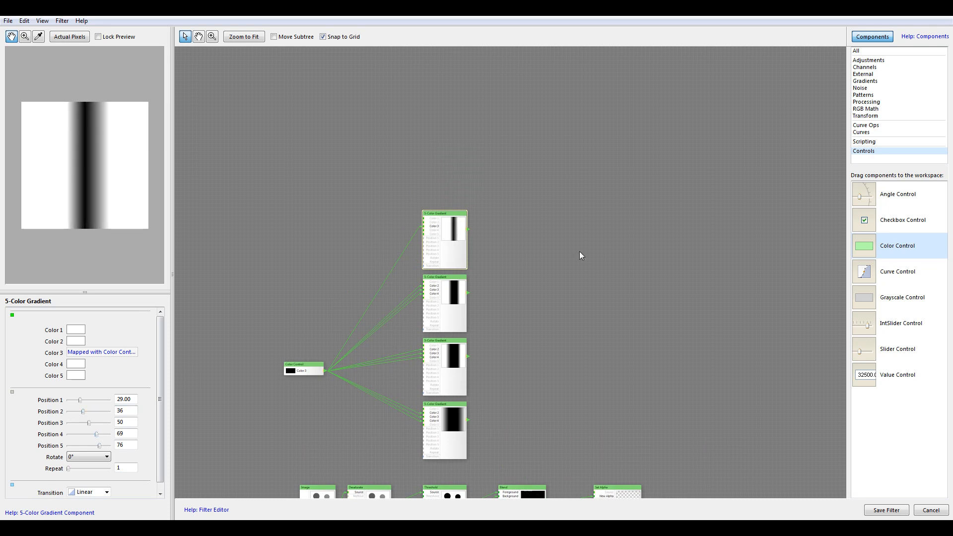
# Paste a fifth gradient on top of the stack and set its Position 2 to 39 and Position 4 to 59.
pyautogui.hotkey('ctrl', 'v')
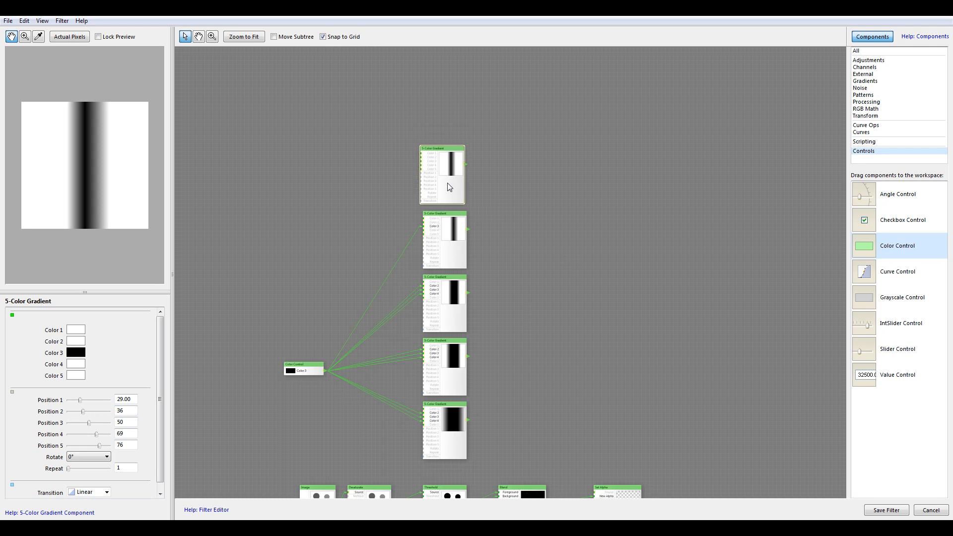
pyautogui.click(453, 183)
pyautogui.moveTo(83, 412); pyautogui.dragTo(92, 436)
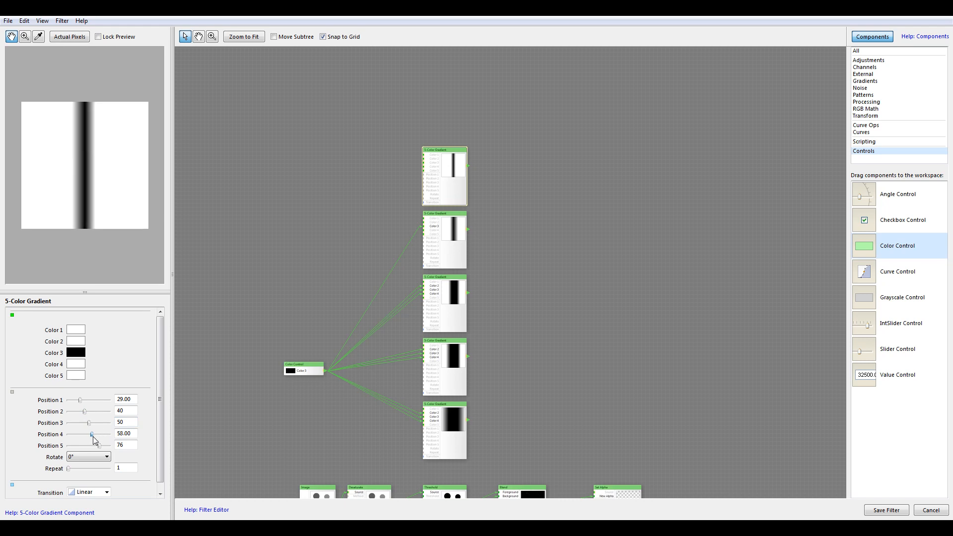
pyautogui.moveTo(85, 414); pyautogui.dragTo(84, 415)
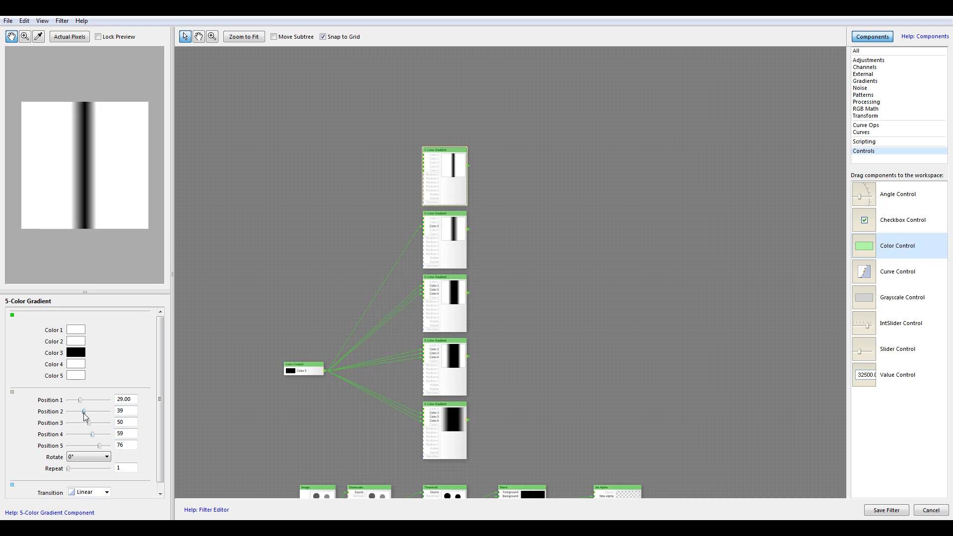
# Connect the Color Control to the fifth gradient's Color 3 input.
pyautogui.moveTo(326, 371); pyautogui.dragTo(365, 237)
pyautogui.moveTo(417, 165); pyautogui.dragTo(424, 163)
pyautogui.moveTo(485, 223); pyautogui.dragTo(535, 181)
pyautogui.moveTo(406, 379); pyautogui.dragTo(438, 356)
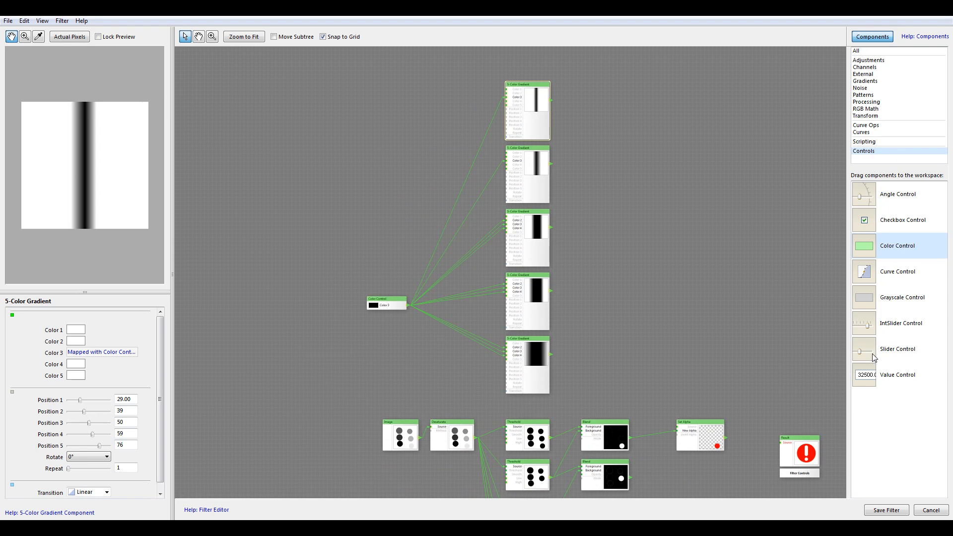
# Try driving the Repeat inputs of the two top gradients with a Slider Control that uses remapping.
pyautogui.moveTo(873, 355); pyautogui.dragTo(516, 135)
pyautogui.moveTo(408, 239); pyautogui.dragTo(510, 201)
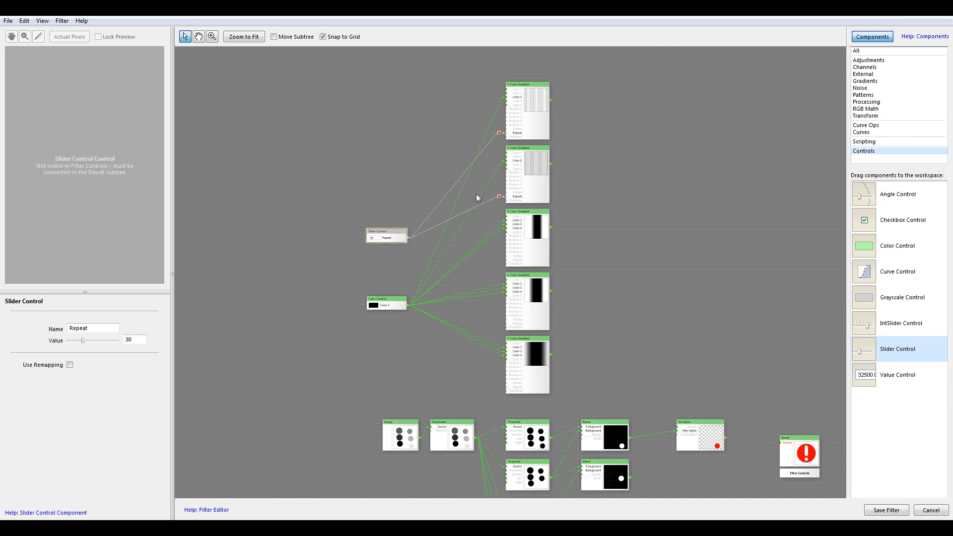
pyautogui.click(70, 365)
pyautogui.click(498, 136)
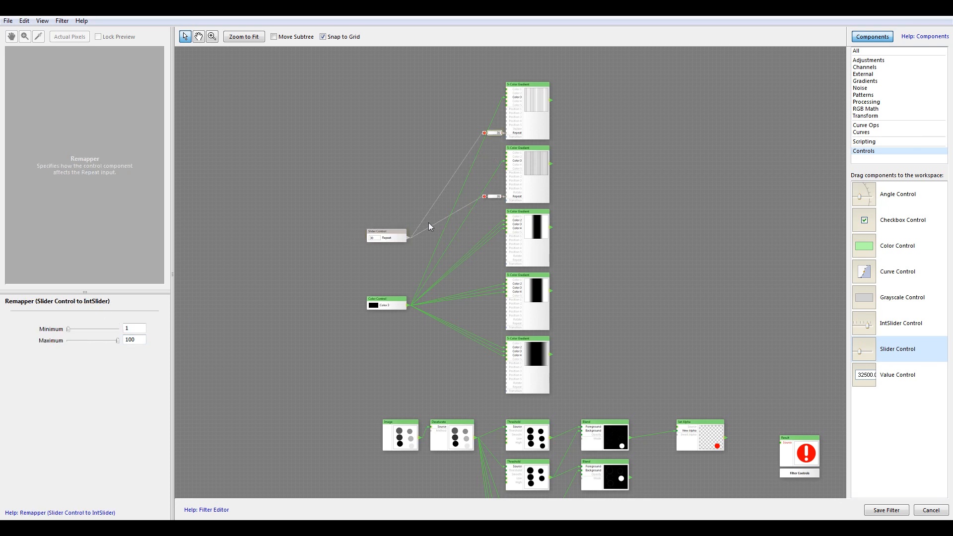
pyautogui.click(397, 243)
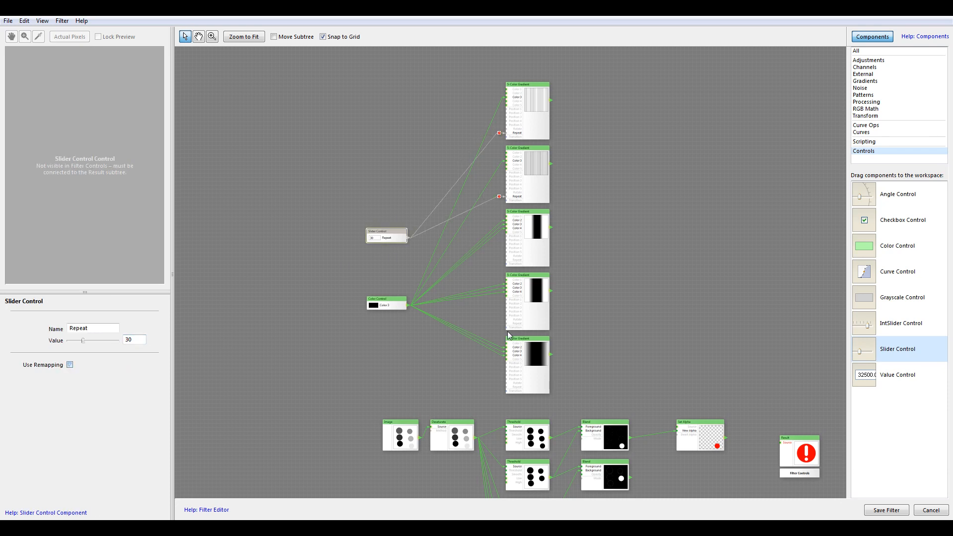
# Add an IntSlider Control to the Repeat inputs of the two top gradients, with Max Value 100 and Value 40.
pyautogui.moveTo(874, 330); pyautogui.dragTo(503, 133)
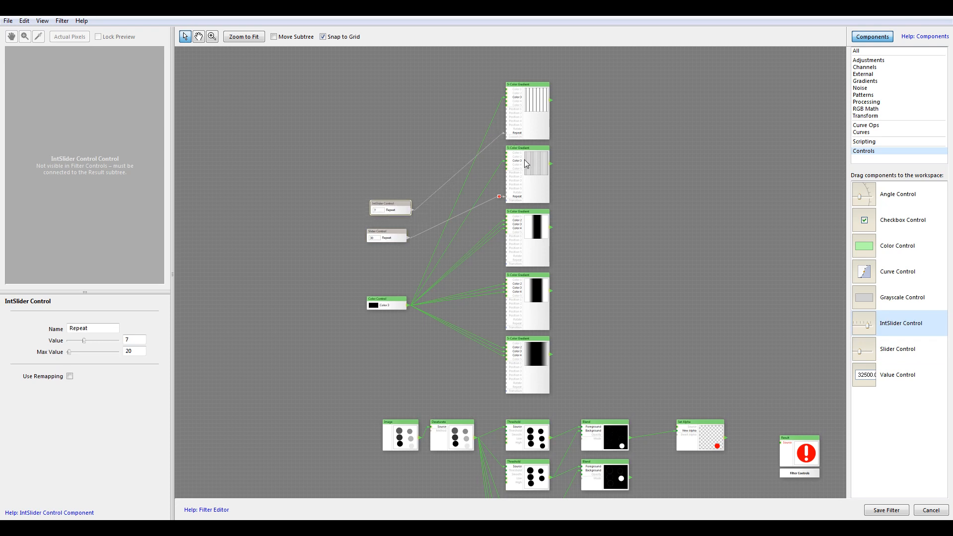
pyautogui.moveTo(413, 211); pyautogui.dragTo(504, 197)
pyautogui.press('BackSpace')
pyautogui.press('BackSpace')
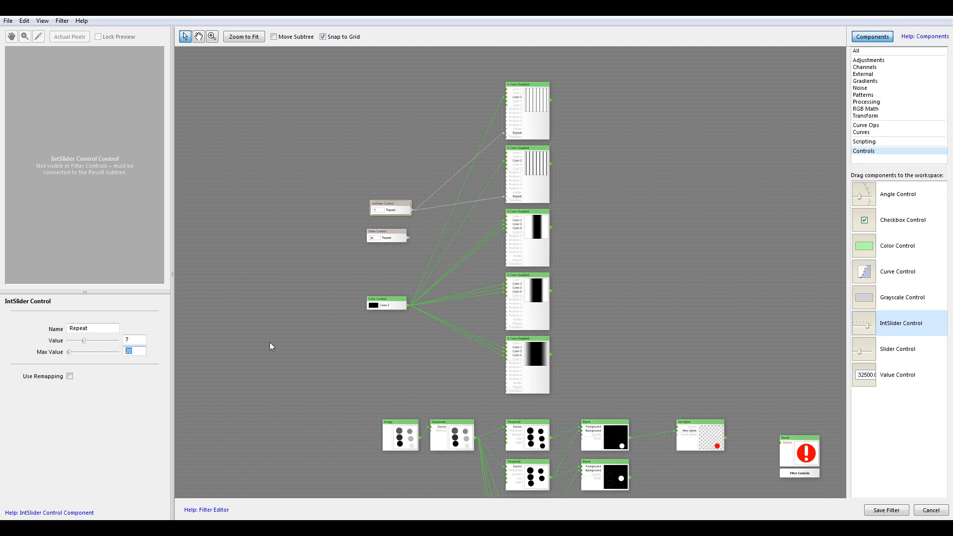
pyautogui.write('100')
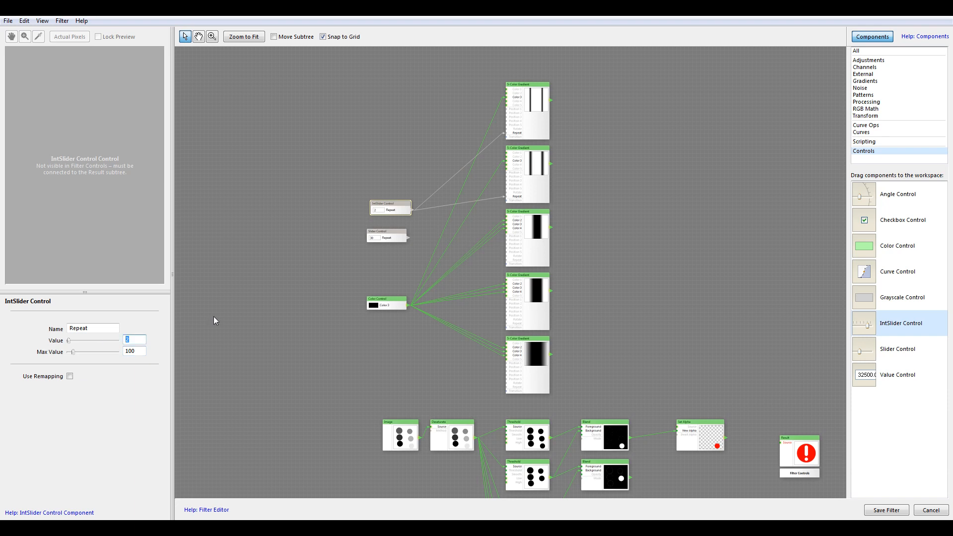
pyautogui.write('40')
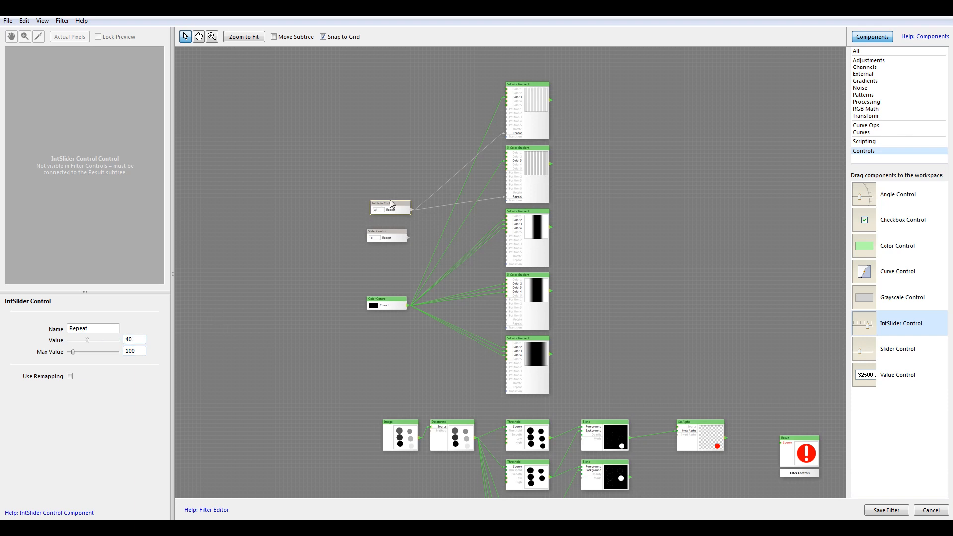
# Connect the IntSlider Control to the Repeat inputs of the three lower gradients and preview the bottom gradient.
pyautogui.moveTo(390, 201); pyautogui.dragTo(511, 263)
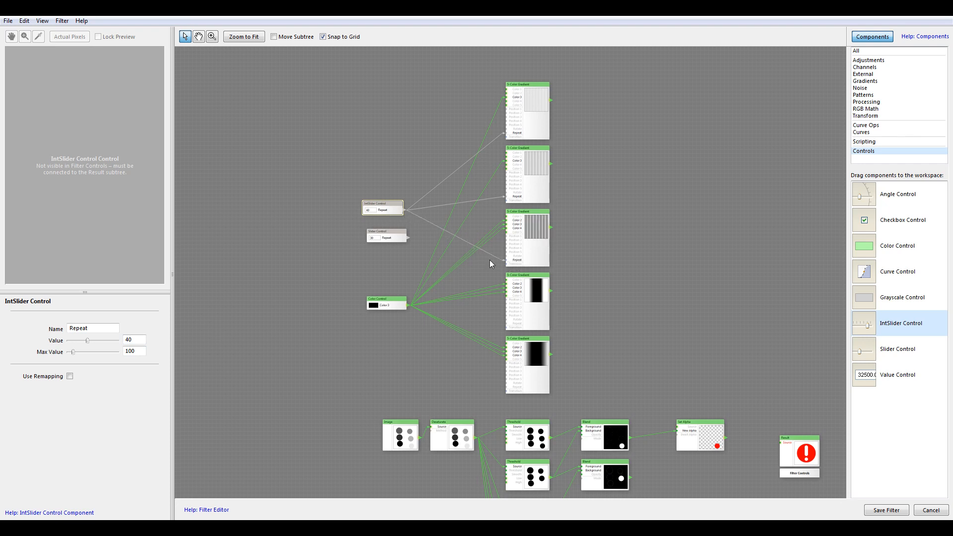
pyautogui.moveTo(382, 206); pyautogui.dragTo(505, 324)
pyautogui.moveTo(411, 215); pyautogui.dragTo(508, 388)
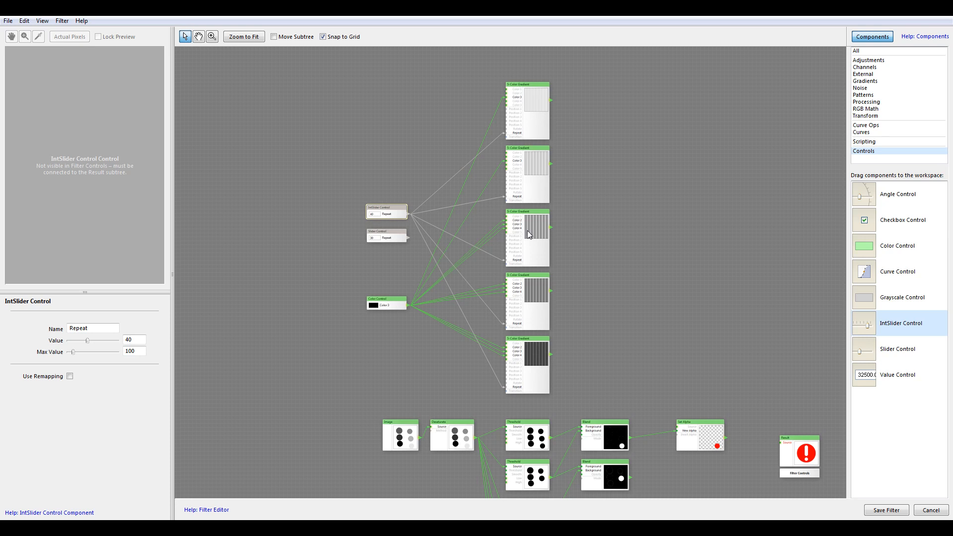
pyautogui.click(542, 361)
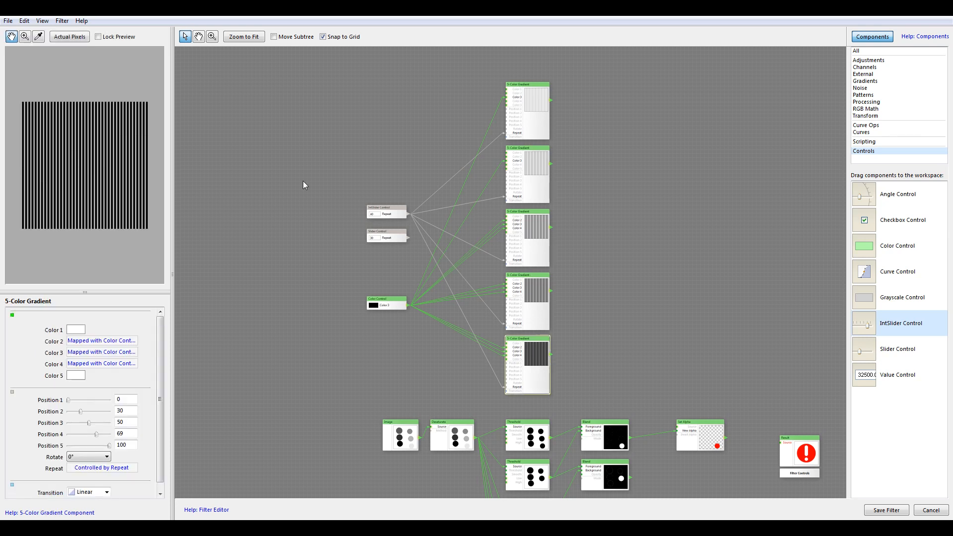
# Add a Noise Distortion component from the Processing category beside the bottom gradient.
pyautogui.scroll(-1, 116, 141)
pyautogui.moveTo(645, 312); pyautogui.dragTo(564, 303)
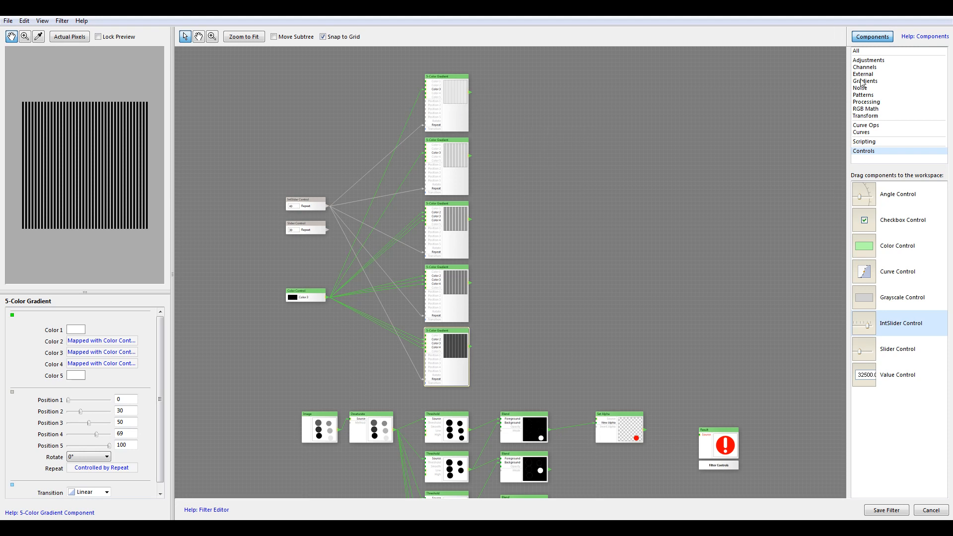
pyautogui.click(866, 102)
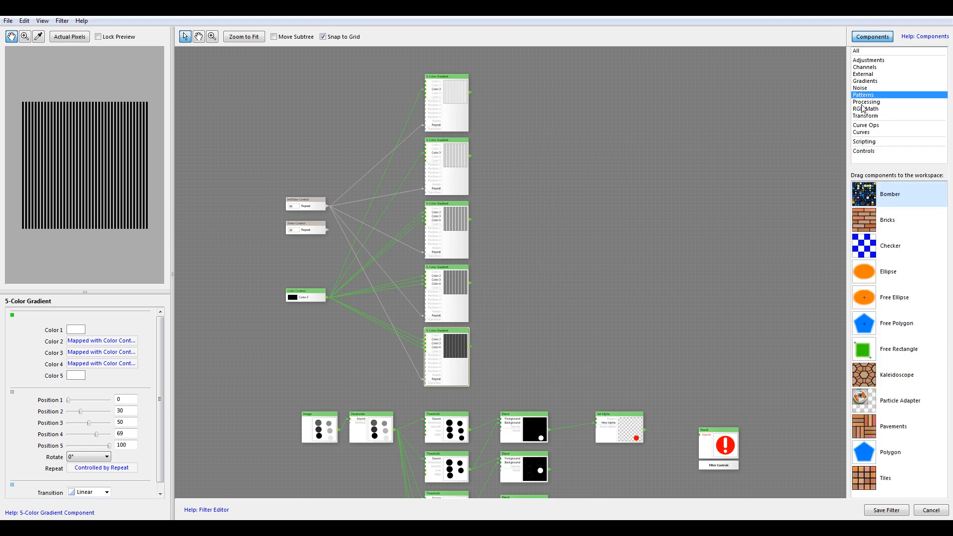
pyautogui.scroll(-4, 943, 303)
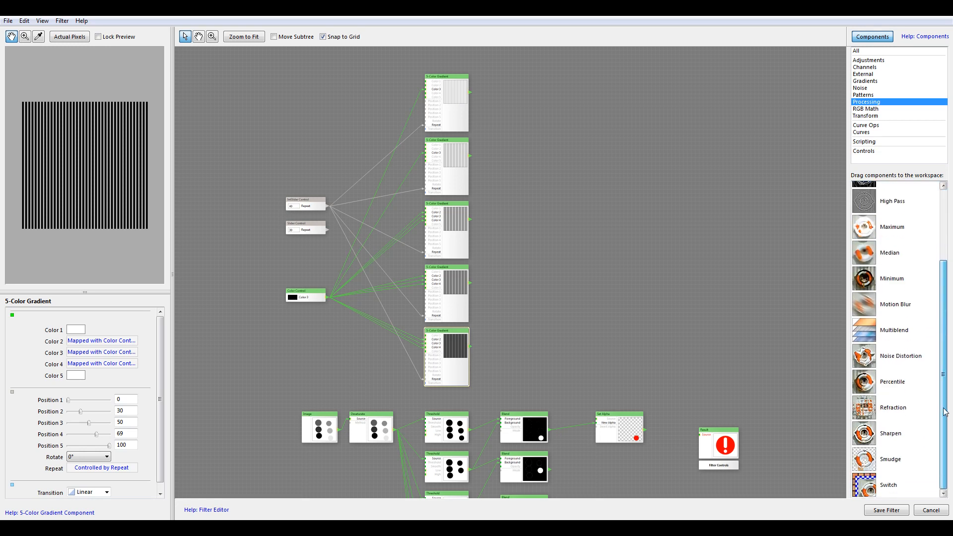
pyautogui.moveTo(864, 359); pyautogui.dragTo(632, 327)
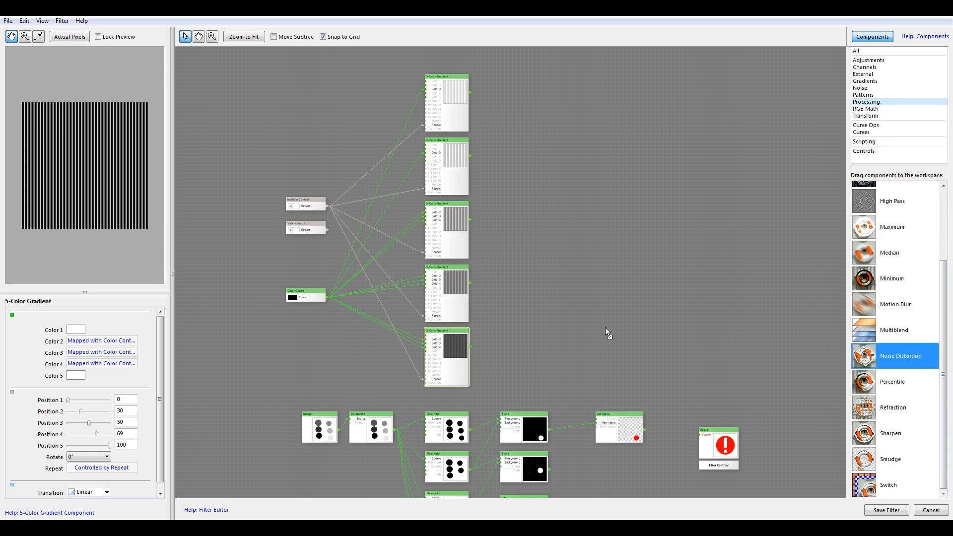
pyautogui.moveTo(513, 339); pyautogui.dragTo(509, 344)
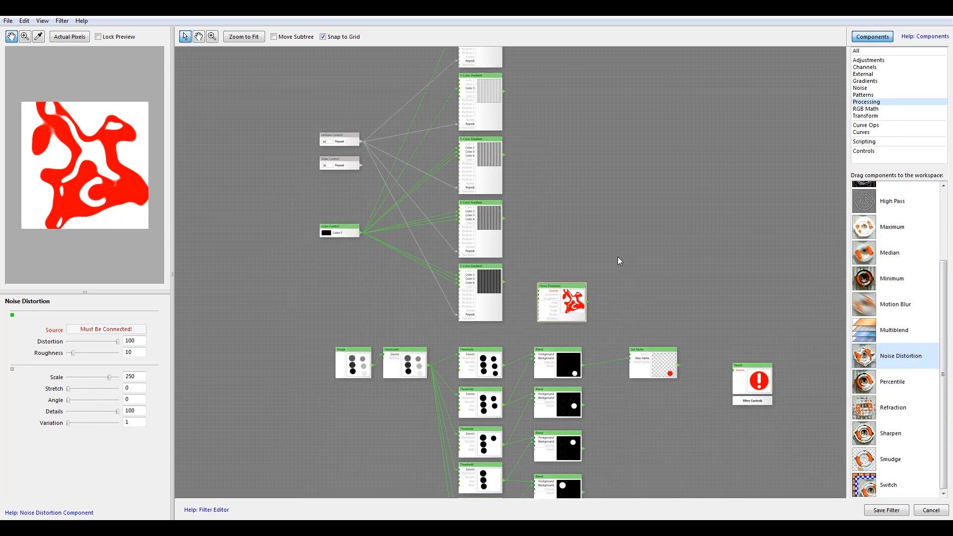
# Connect the bottom gradient to the Noise Distortion's Source and set Distortion to 33, Roughness to 0 and Scale to 280.
pyautogui.moveTo(118, 344); pyautogui.dragTo(74, 343)
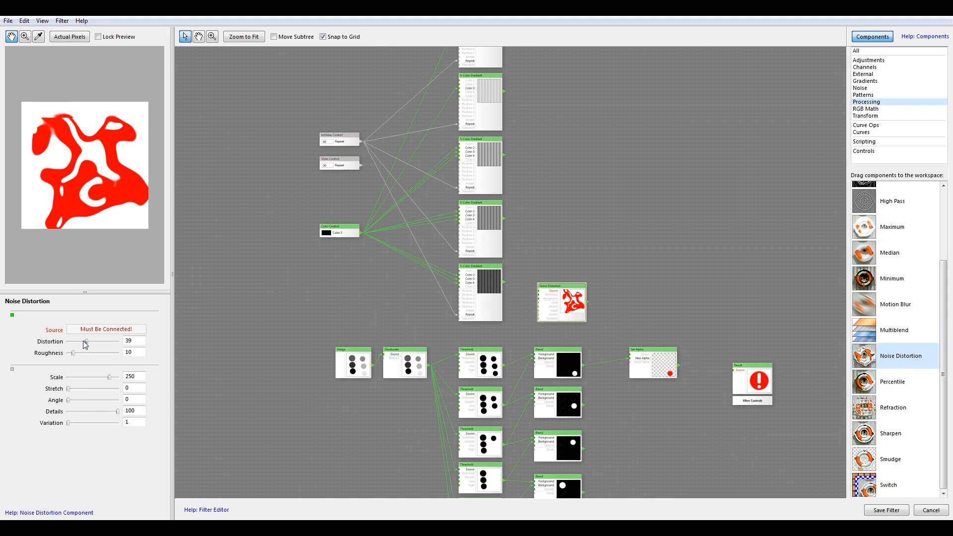
pyautogui.moveTo(504, 282); pyautogui.dragTo(552, 302)
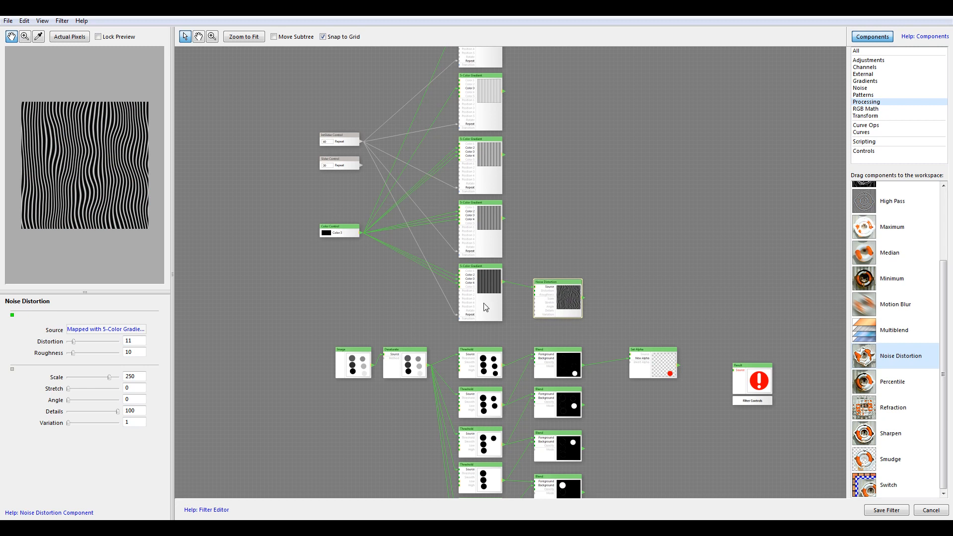
pyautogui.moveTo(73, 353)
pyautogui.mouseDown()
pyautogui.moveTo(95, 356)
pyautogui.moveTo(67, 353)
pyautogui.mouseUp()
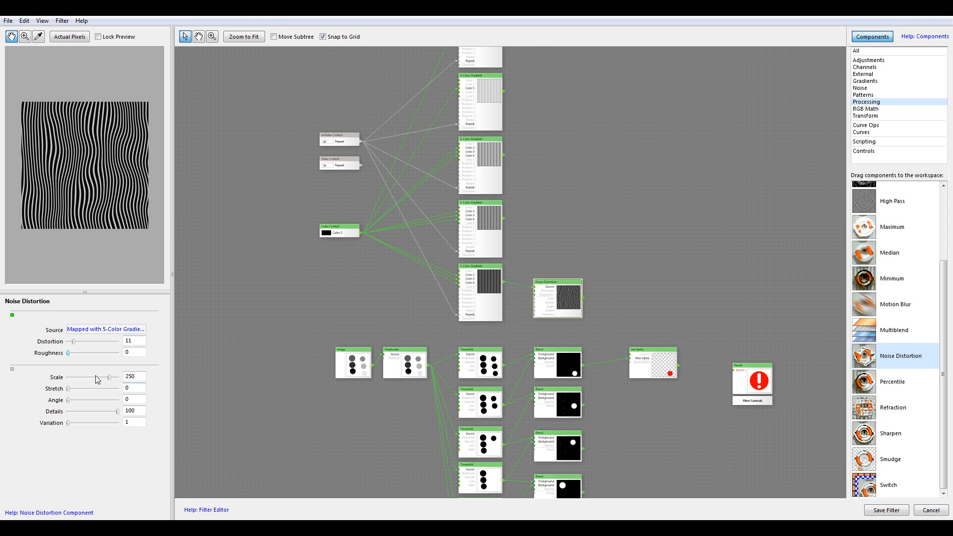
pyautogui.moveTo(110, 381); pyautogui.dragTo(113, 382)
pyautogui.write('280')
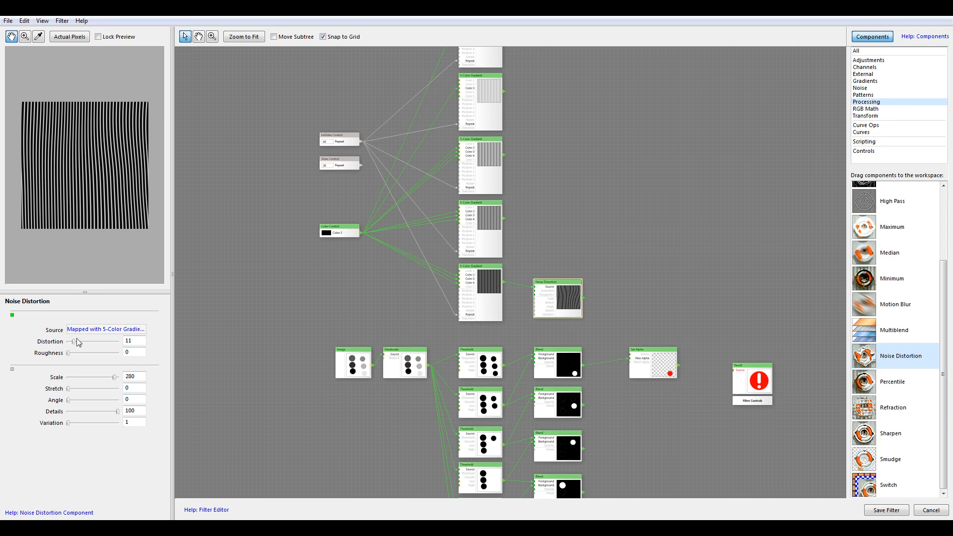
pyautogui.moveTo(74, 343); pyautogui.dragTo(84, 348)
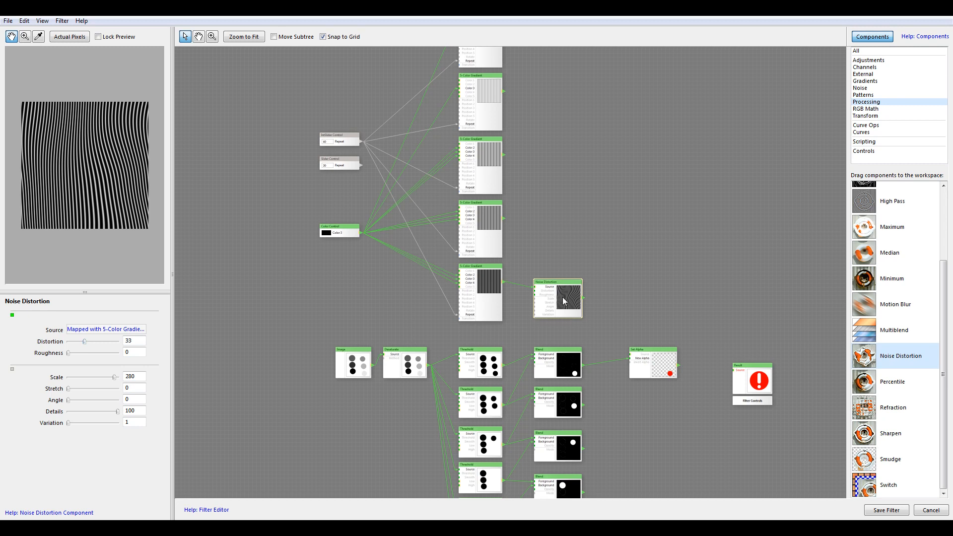
# Duplicate the Noise Distortion, connect the second-lowest gradient to the copy's Source and set its Variation to 5701.
pyautogui.hotkey('ctrl', 'd')
pyautogui.moveTo(538, 289); pyautogui.dragTo(554, 221)
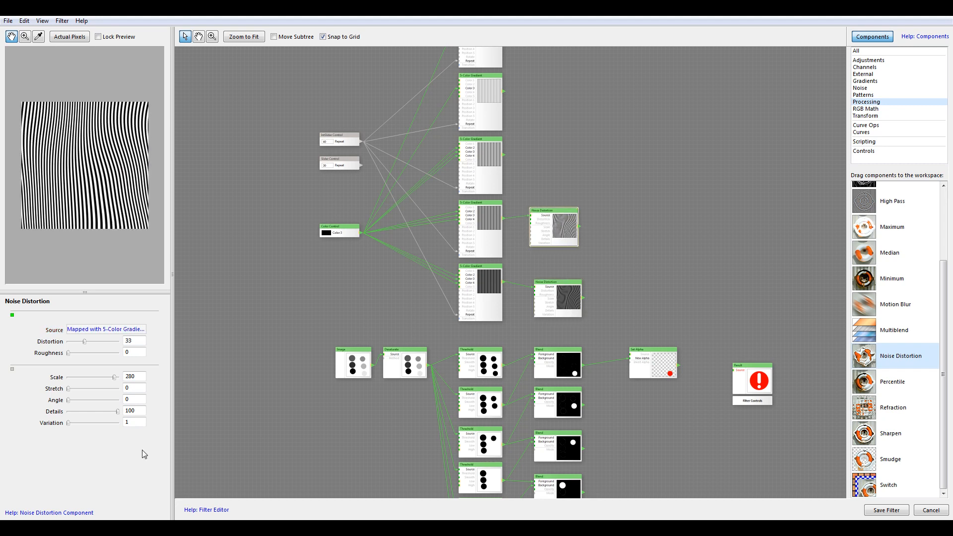
pyautogui.moveTo(68, 426); pyautogui.dragTo(78, 426)
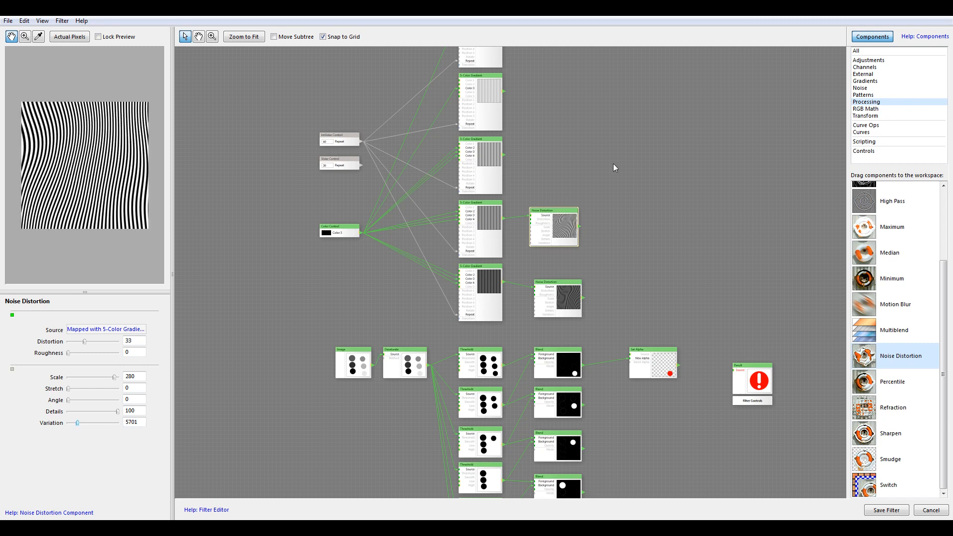
# Duplicate the Noise Distortion beside the middle gradient, connect that gradient to its Source and change its Variation.
pyautogui.moveTo(611, 154); pyautogui.dragTo(579, 236)
pyautogui.hotkey('ctrl', 'd')
pyautogui.moveTo(558, 272); pyautogui.dragTo(558, 209)
pyautogui.moveTo(494, 194); pyautogui.dragTo(520, 190)
pyautogui.moveTo(77, 426); pyautogui.dragTo(86, 426)
# Add Noise Distortion copies for the two upper gradients, connect each gradient to its copy's Source and vary their Variation values.
pyautogui.moveTo(525, 201)
pyautogui.mouseDown()
pyautogui.moveTo(515, 363)
pyautogui.moveTo(524, 219)
pyautogui.moveTo(516, 199)
pyautogui.mouseUp()
pyautogui.moveTo(85, 423); pyautogui.dragTo(96, 422)
pyautogui.hotkey('ctrl', 'v')
pyautogui.moveTo(556, 293); pyautogui.dragTo(519, 136)
pyautogui.moveTo(94, 423); pyautogui.dragTo(105, 423)
pyautogui.moveTo(570, 287); pyautogui.dragTo(516, 189)
pyautogui.moveTo(490, 84); pyautogui.dragTo(492, 85)
pyautogui.moveTo(489, 284); pyautogui.dragTo(492, 284)
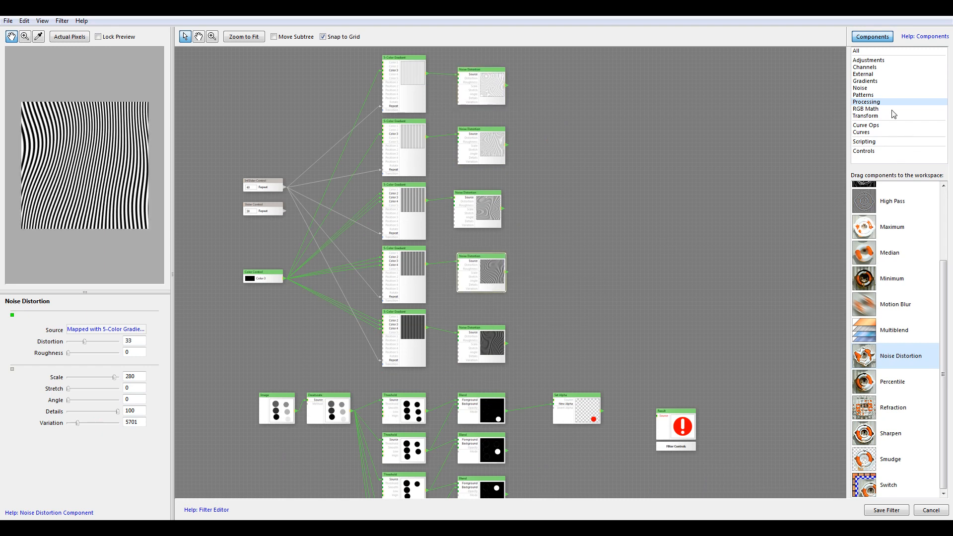
# Add a Rotate component from the Transform category to the right of the Noise Distortions.
pyautogui.click(877, 116)
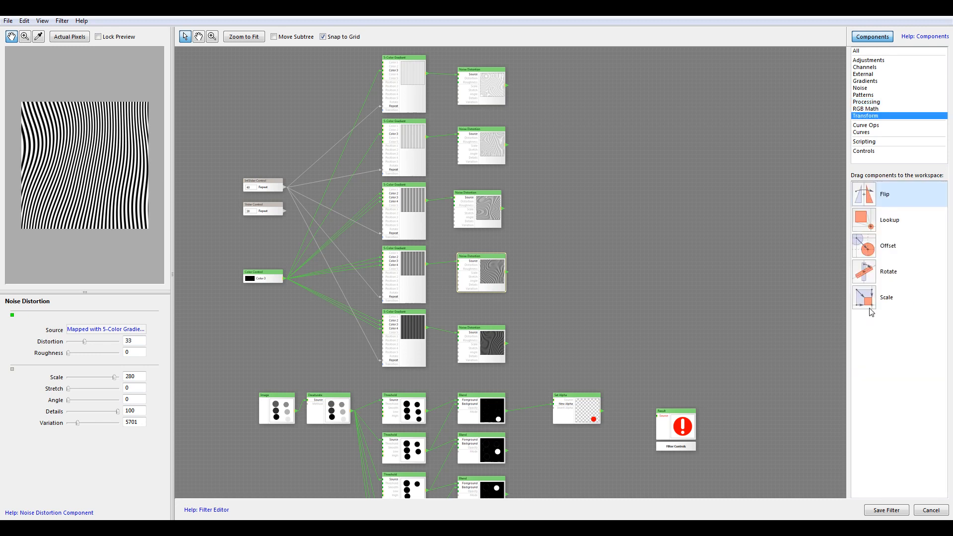
pyautogui.moveTo(867, 275); pyautogui.dragTo(716, 304)
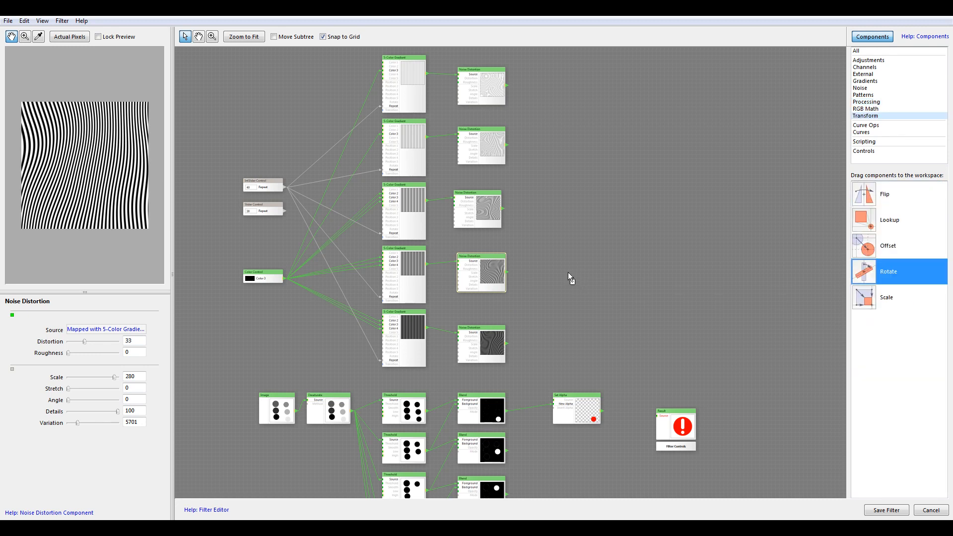
pyautogui.moveTo(569, 273); pyautogui.dragTo(569, 272)
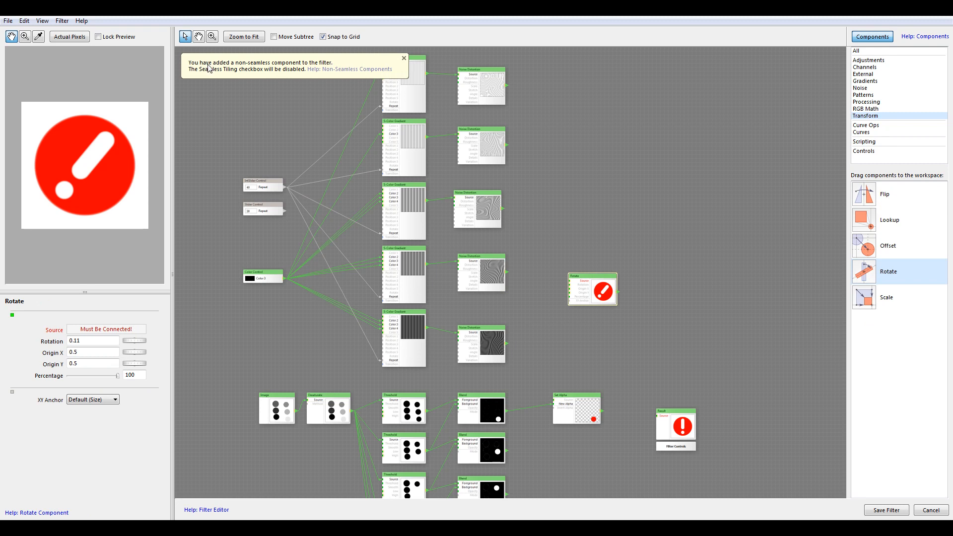
pyautogui.click(405, 60)
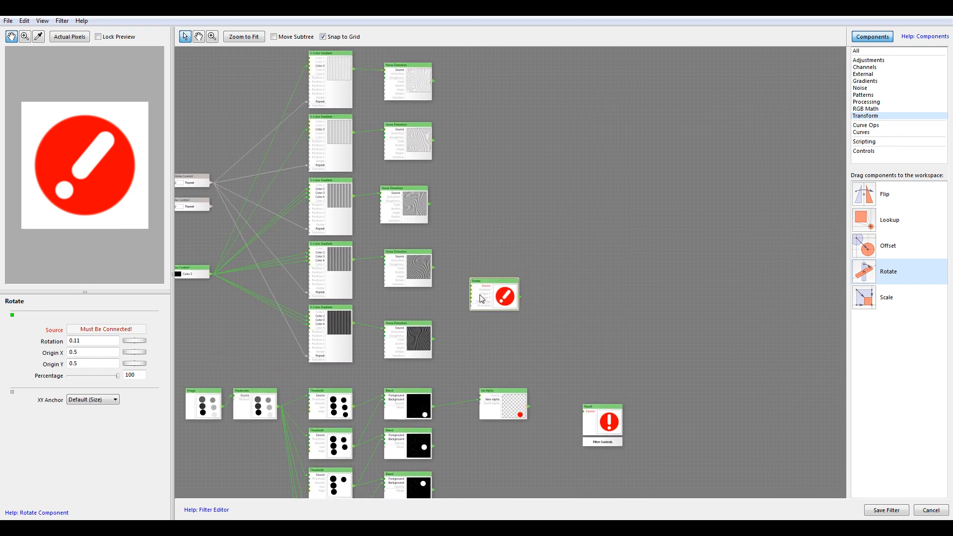
pyautogui.scroll(-3, 439, 279)
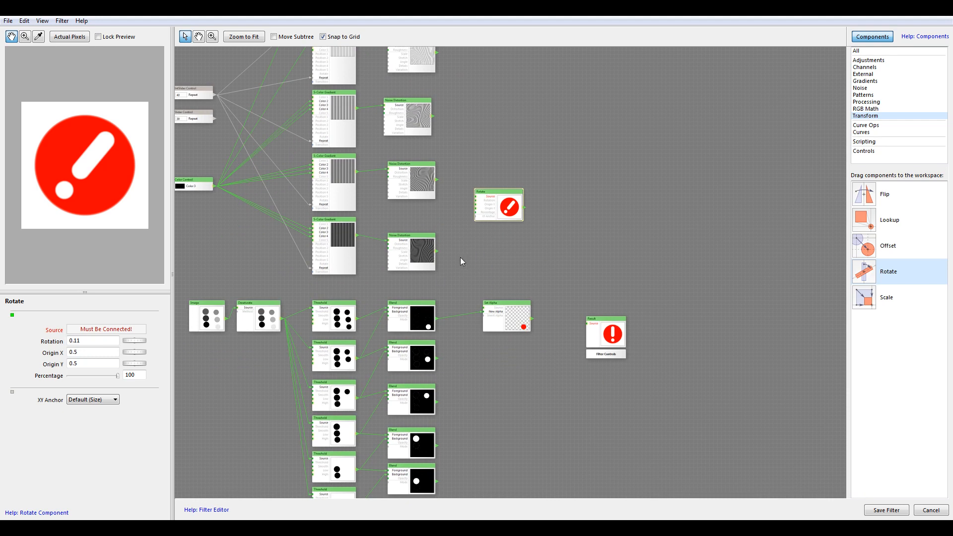
pyautogui.scroll(2, 490, 278)
# Test the Rotate on the bottom Noise Distortion, disconnect its Source again and set Rotation to 0.07.
pyautogui.moveTo(491, 274); pyautogui.dragTo(476, 304)
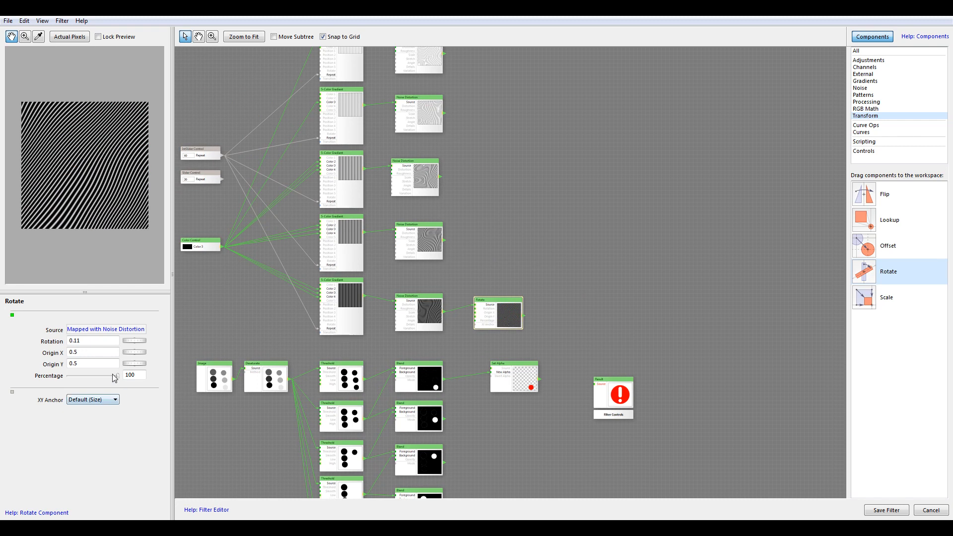
pyautogui.moveTo(132, 341); pyautogui.dragTo(138, 341)
pyautogui.moveTo(475, 305); pyautogui.dragTo(463, 308)
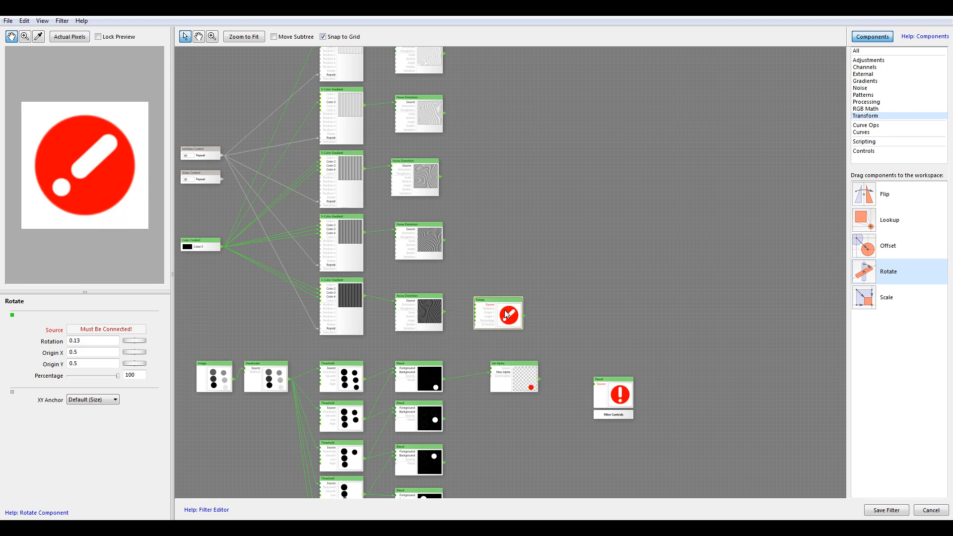
pyautogui.moveTo(133, 343); pyautogui.dragTo(113, 343)
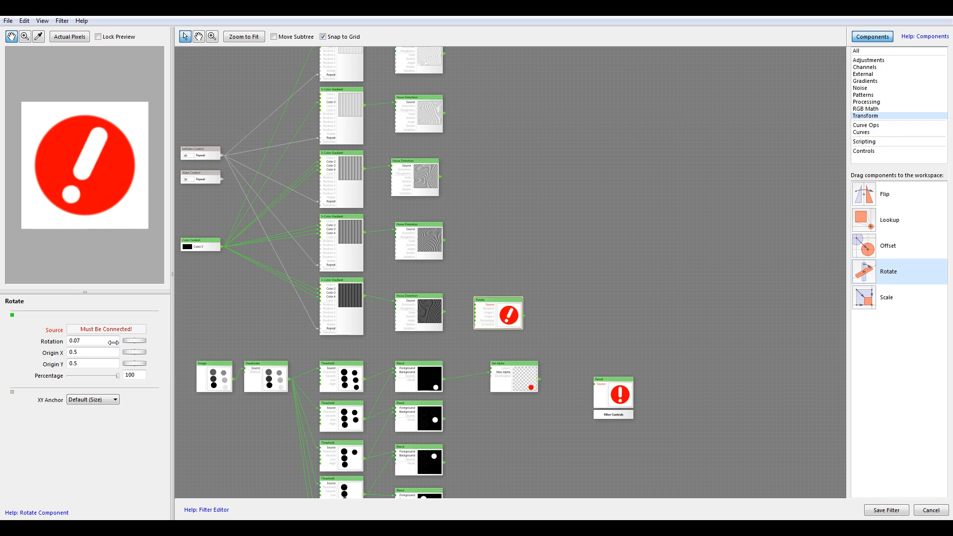
# Duplicate the Rotate beside the second-lowest and middle Noise Distortions, with Rotation set to 0.16 and 0.22 respectively.
pyautogui.hotkey('ctrl', 'v')
pyautogui.moveTo(535, 296); pyautogui.dragTo(490, 245)
pyautogui.moveTo(130, 343); pyautogui.dragTo(157, 345)
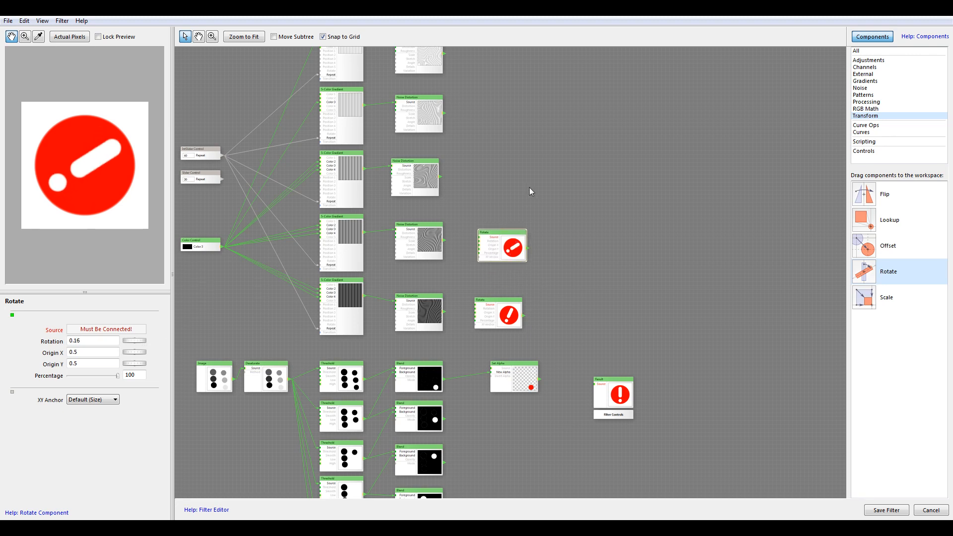
pyautogui.hotkey('ctrl', 'v')
pyautogui.moveTo(551, 291); pyautogui.dragTo(500, 176)
pyautogui.moveTo(131, 344); pyautogui.dragTo(152, 346)
pyautogui.moveTo(493, 203); pyautogui.dragTo(479, 310)
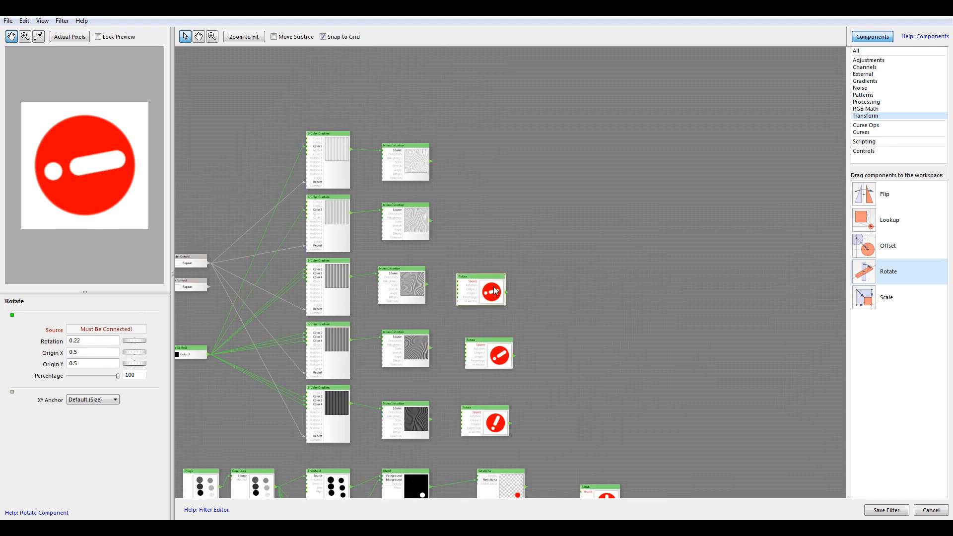
# Add Rotate copies beside the two upper Noise Distortions, with Rotation 0.4 on the lower copy and 0.45 on the top one.
pyautogui.hotkey('ctrl', 'v')
pyautogui.moveTo(543, 293); pyautogui.dragTo(488, 219)
pyautogui.moveTo(135, 342); pyautogui.dragTo(187, 352)
pyautogui.hotkey('ctrl', 'c')
pyautogui.hotkey('ctrl', 'v')
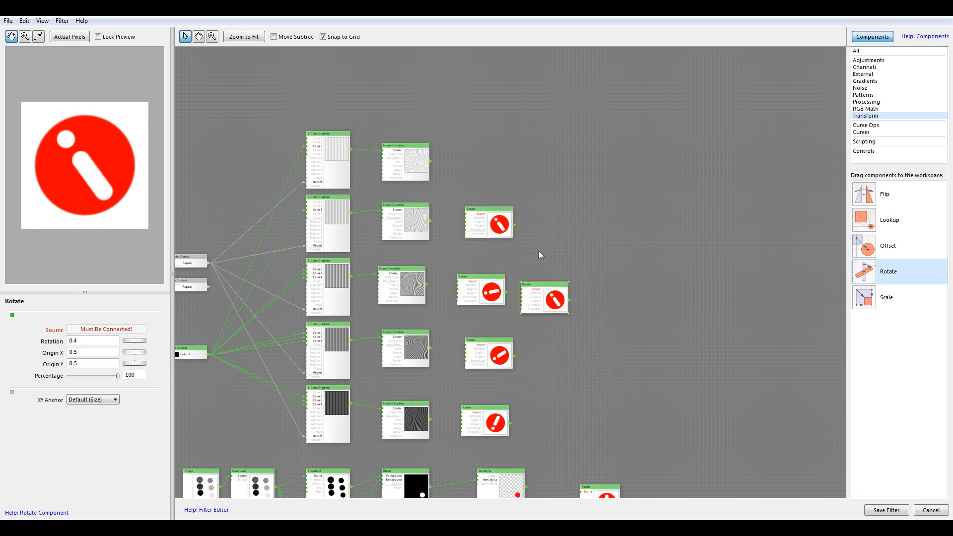
pyautogui.moveTo(548, 291); pyautogui.dragTo(493, 162)
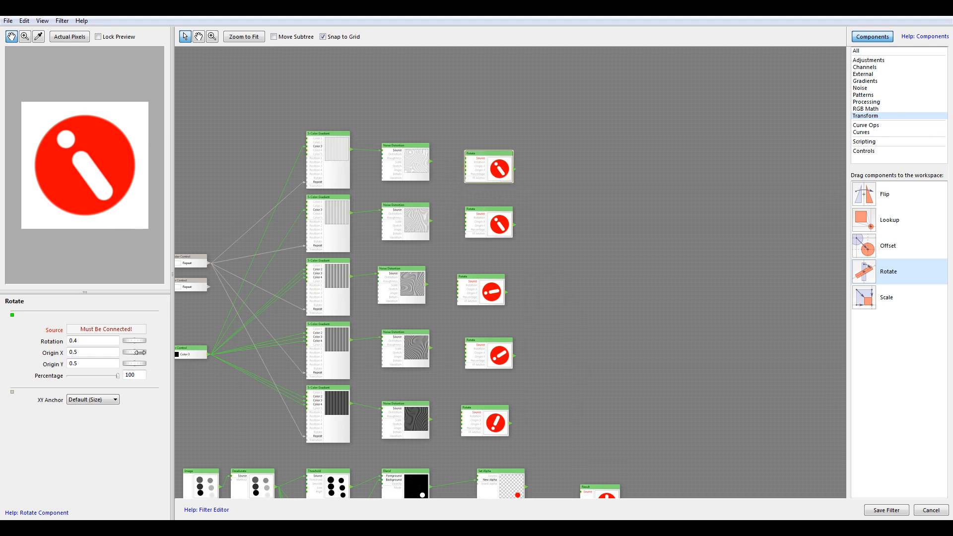
pyautogui.moveTo(135, 342); pyautogui.dragTo(149, 345)
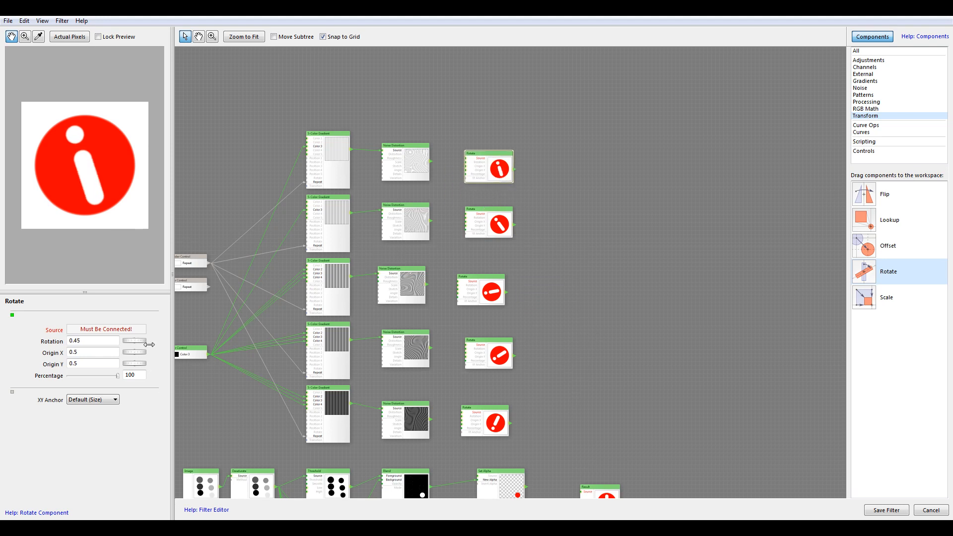
# Connect each of the five Noise Distortions to the Source of the Rotate beside it.
pyautogui.moveTo(519, 342); pyautogui.dragTo(507, 299)
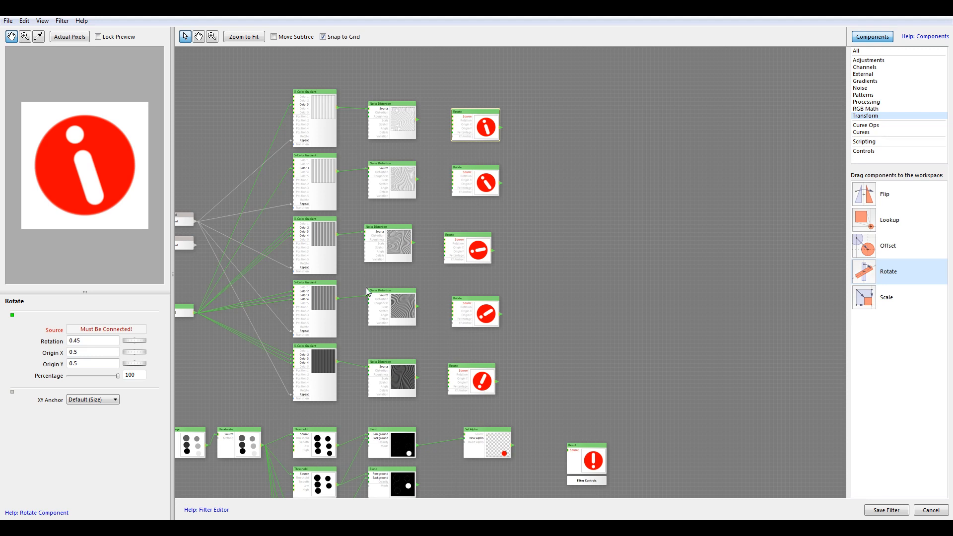
pyautogui.scroll(-2, 411, 408)
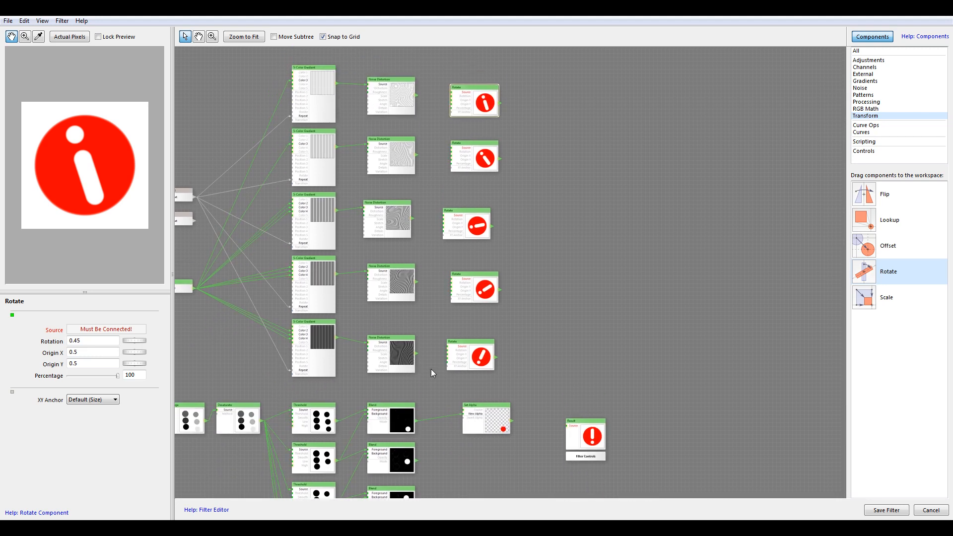
pyautogui.moveTo(455, 348); pyautogui.dragTo(456, 349)
pyautogui.moveTo(415, 282); pyautogui.dragTo(454, 281)
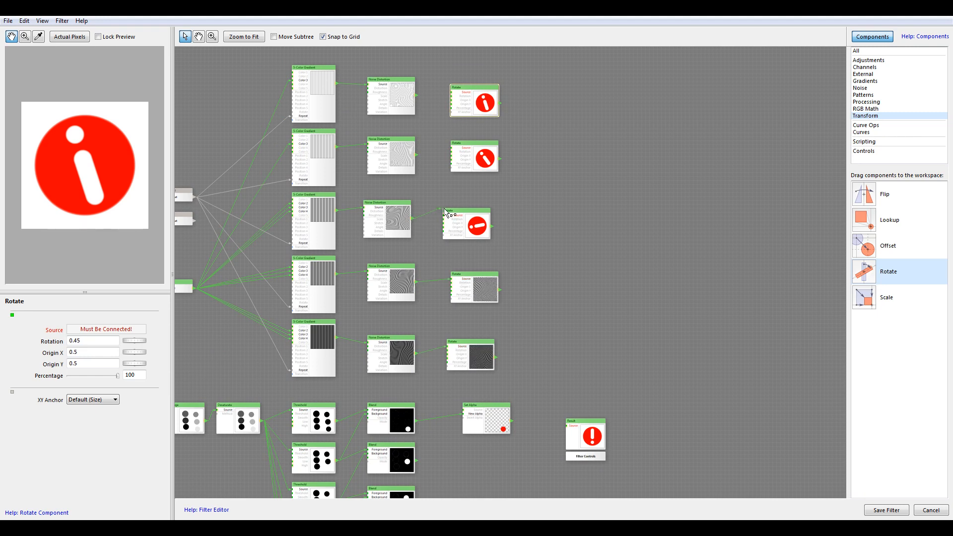
pyautogui.moveTo(450, 215); pyautogui.dragTo(450, 216)
pyautogui.moveTo(448, 138); pyautogui.dragTo(449, 145)
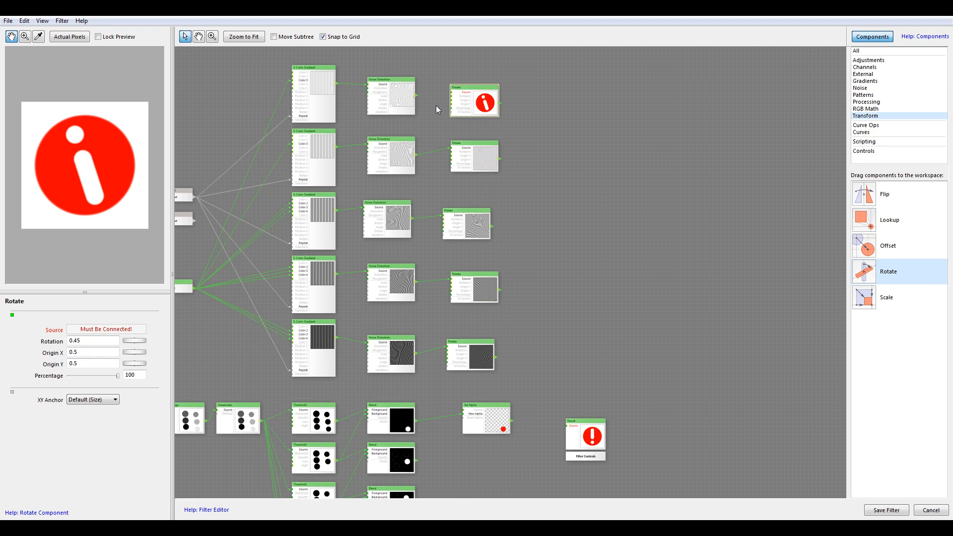
pyautogui.moveTo(415, 95); pyautogui.dragTo(452, 92)
# Connect the top Rotate to the Set Alpha's Source and preview the Set Alpha enlarged.
pyautogui.moveTo(522, 199); pyautogui.dragTo(493, 133)
pyautogui.moveTo(515, 282); pyautogui.dragTo(528, 210)
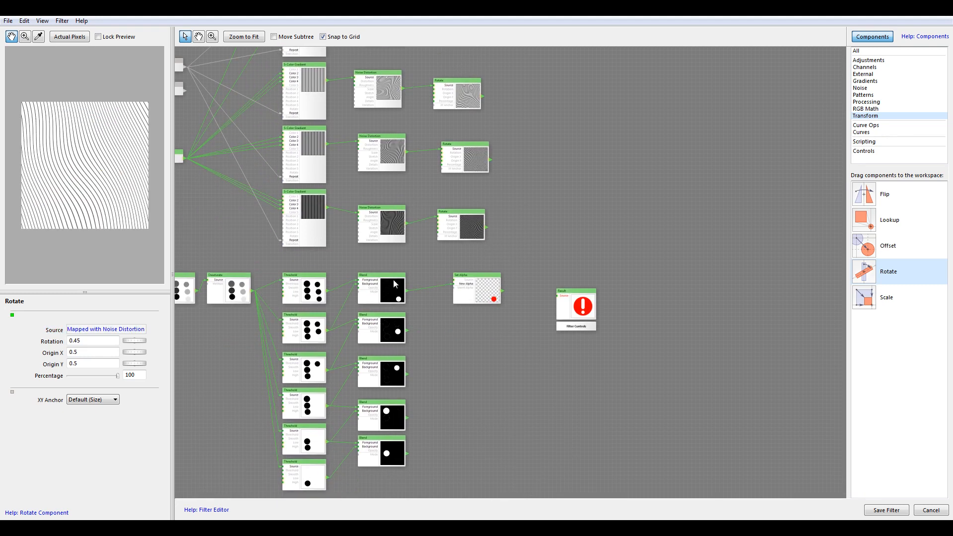
pyautogui.moveTo(457, 256); pyautogui.dragTo(483, 378)
pyautogui.moveTo(516, 98); pyautogui.dragTo(478, 405)
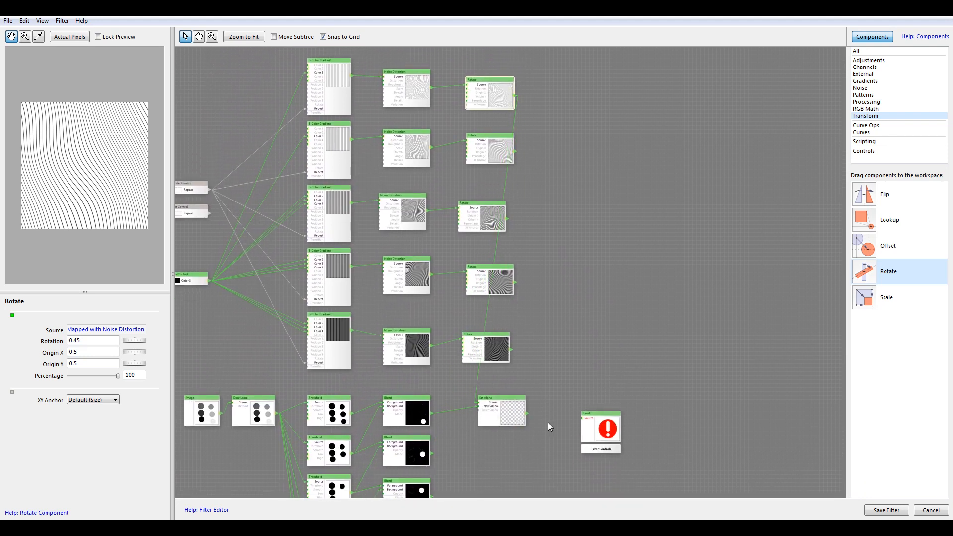
pyautogui.moveTo(543, 421); pyautogui.dragTo(588, 310)
pyautogui.click(569, 306)
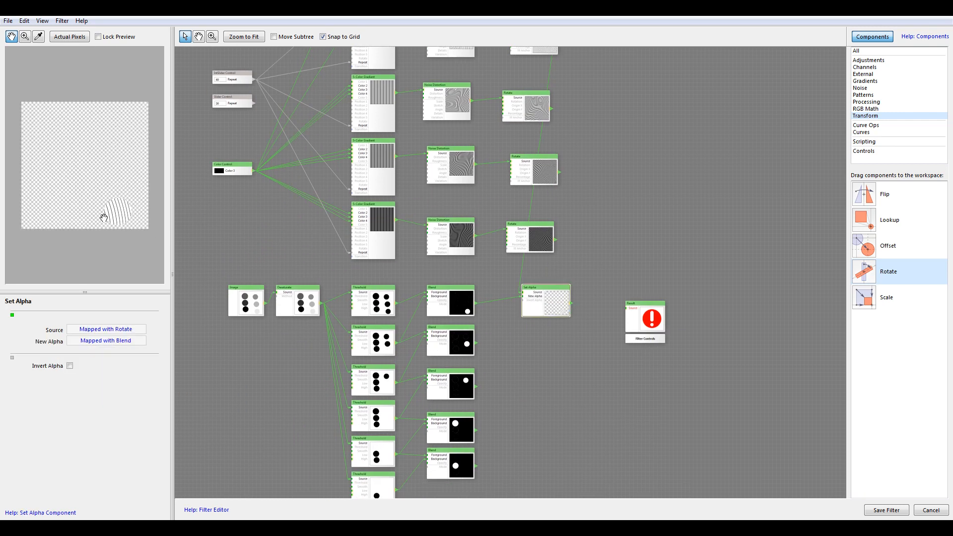
pyautogui.scroll(2, 97, 216)
pyautogui.scroll(-1, 104, 216)
pyautogui.moveTo(124, 221)
pyautogui.mouseDown()
pyautogui.moveTo(51, 161)
pyautogui.moveTo(115, 231)
pyautogui.mouseUp()
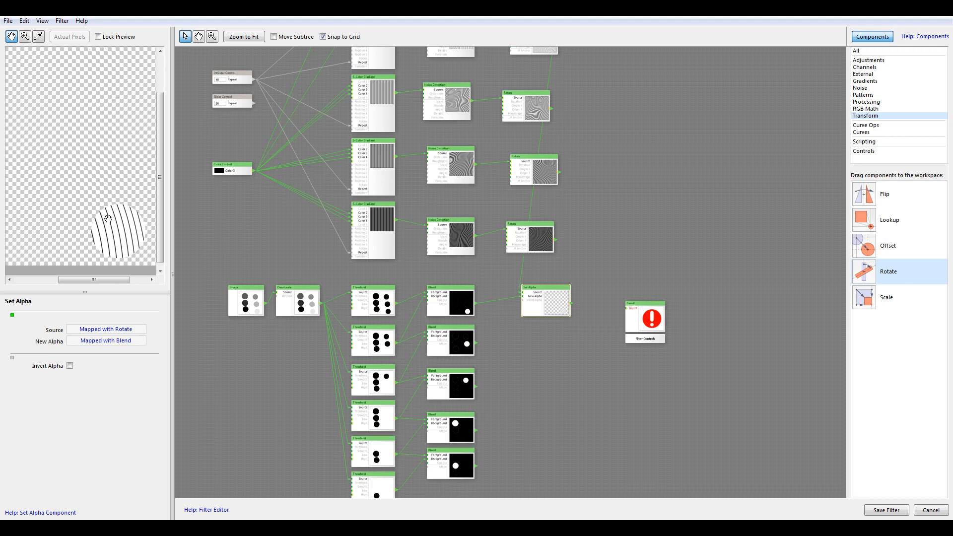
# Duplicate the Set Alpha, connecting the second Blend to its New Alpha and the second-highest Rotate to its Source.
pyautogui.moveTo(549, 366); pyautogui.dragTo(533, 238)
pyautogui.hotkey('ctrl', 'v')
pyautogui.moveTo(457, 249); pyautogui.dragTo(511, 256)
pyautogui.moveTo(587, 202); pyautogui.dragTo(600, 371)
pyautogui.moveTo(478, 405); pyautogui.dragTo(522, 421)
pyautogui.moveTo(588, 415); pyautogui.dragTo(570, 255)
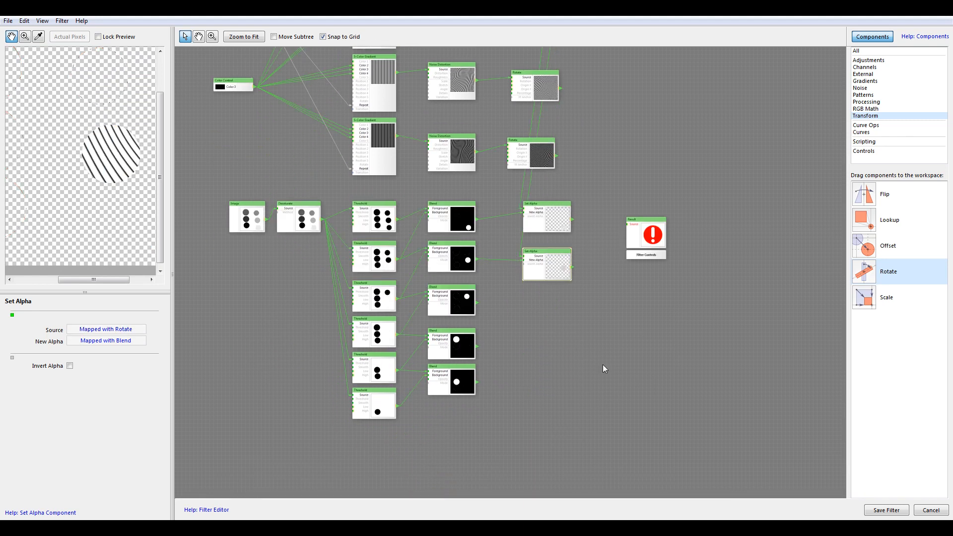
# Add a third Set Alpha with the third Blend as New Alpha and the middle Rotate as Source.
pyautogui.hotkey('ctrl', 'v')
pyautogui.moveTo(562, 291); pyautogui.dragTo(562, 298)
pyautogui.moveTo(478, 306); pyautogui.dragTo(524, 300)
pyautogui.scroll(5, 591, 214)
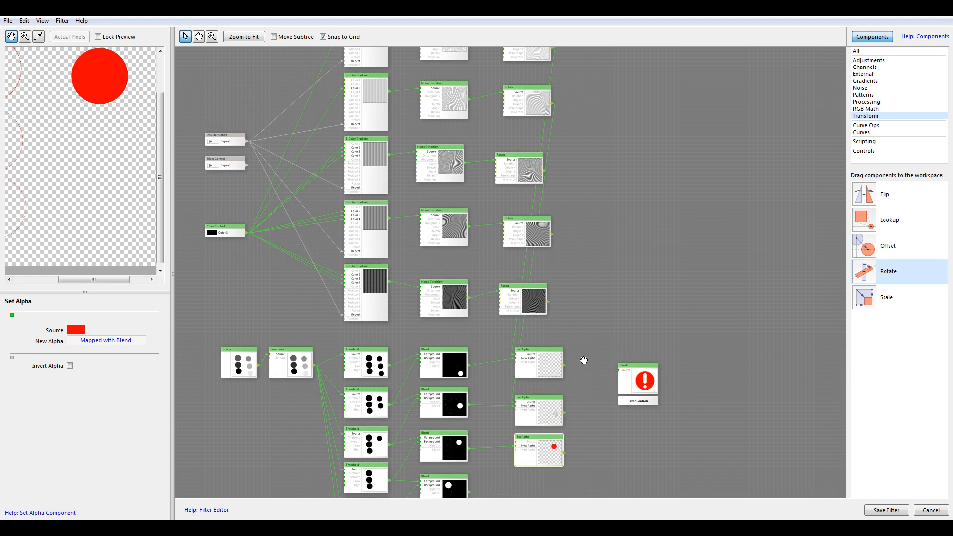
pyautogui.moveTo(551, 169); pyautogui.dragTo(523, 437)
pyautogui.scroll(5, 575, 294)
pyautogui.scroll(-5, 575, 294)
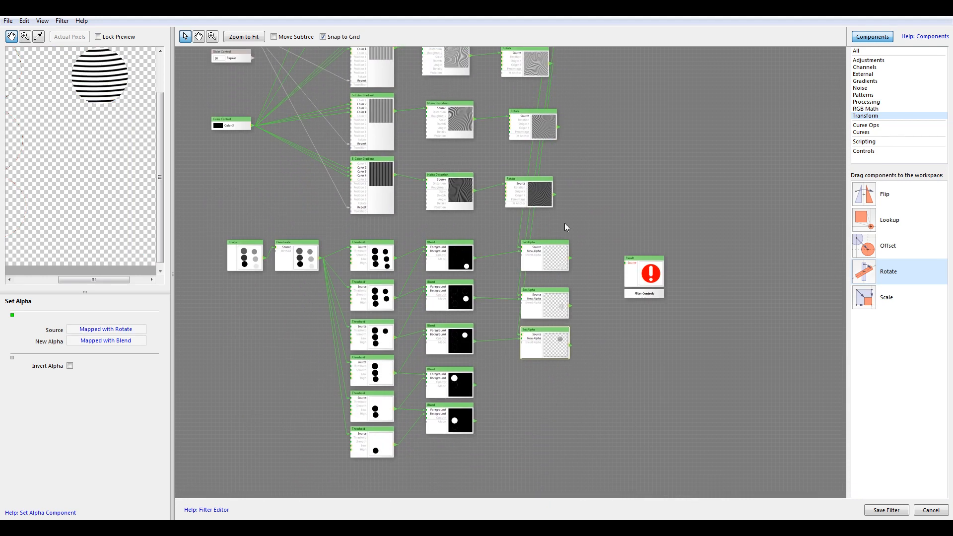
# Add a fourth Set Alpha with the fourth Blend as New Alpha and the second-lowest Rotate as Source.
pyautogui.hotkey('ctrl', 'v')
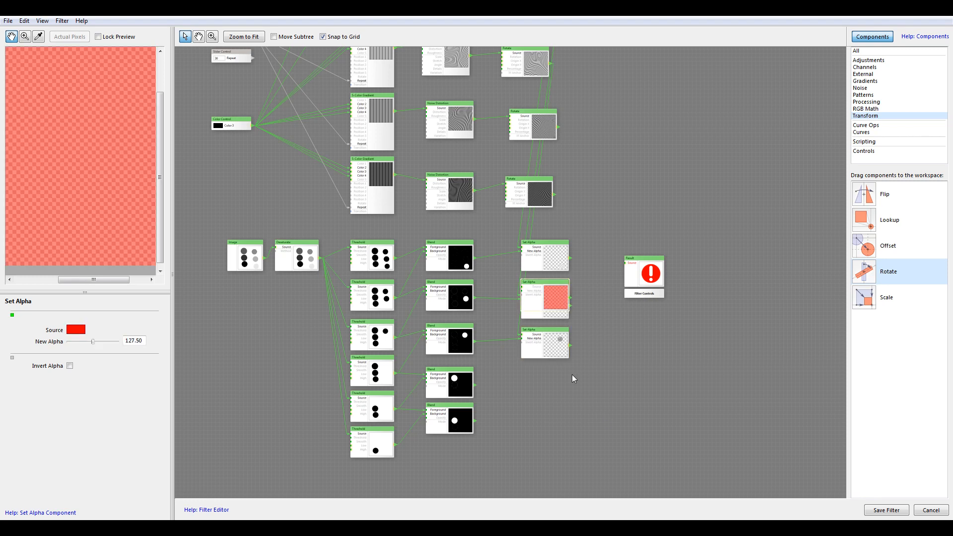
pyautogui.moveTo(555, 298); pyautogui.dragTo(553, 397)
pyautogui.moveTo(474, 386); pyautogui.dragTo(519, 382)
pyautogui.scroll(2, 604, 308)
pyautogui.scroll(-1, 607, 317)
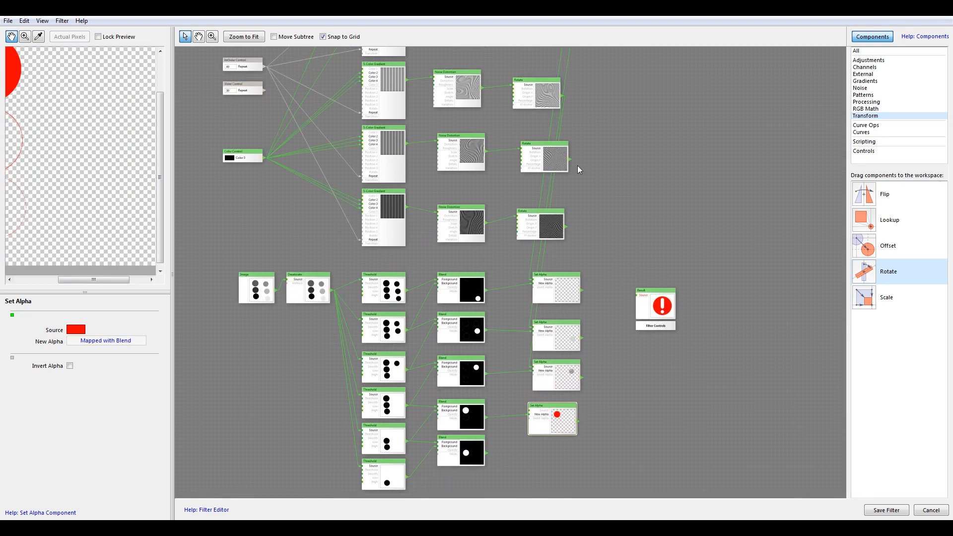
pyautogui.moveTo(525, 410); pyautogui.dragTo(531, 410)
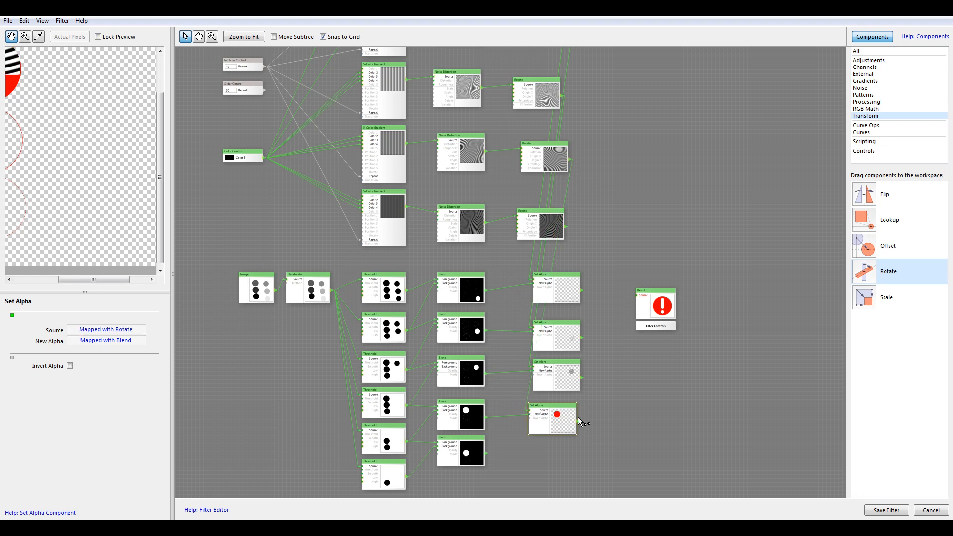
# Add a fifth Set Alpha with the lowest Blend as New Alpha and the bottom Rotate as Source.
pyautogui.scroll(-7, 561, 236)
pyautogui.hotkey('ctrl', 'v')
pyautogui.moveTo(560, 287); pyautogui.dragTo(573, 268)
pyautogui.moveTo(496, 262); pyautogui.dragTo(540, 267)
pyautogui.scroll(3, 584, 133)
pyautogui.moveTo(578, 129); pyautogui.dragTo(539, 350)
pyautogui.scroll(9, 586, 424)
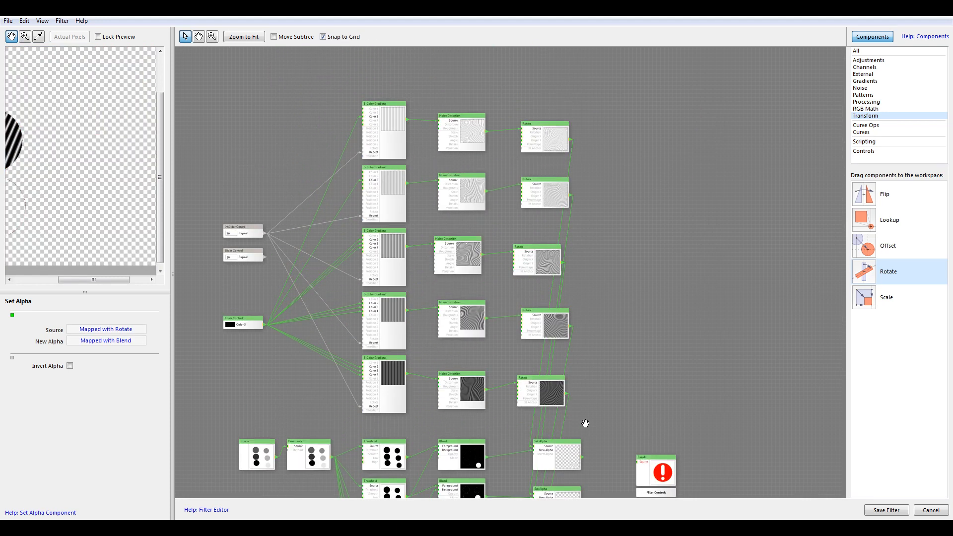
# Align the Set Alpha components in a column beside the Blends and move the Result component farther from them.
pyautogui.moveTo(585, 423); pyautogui.dragTo(578, 87)
pyautogui.moveTo(541, 165); pyautogui.dragTo(541, 158)
pyautogui.click(559, 199)
pyautogui.moveTo(559, 254); pyautogui.dragTo(563, 242)
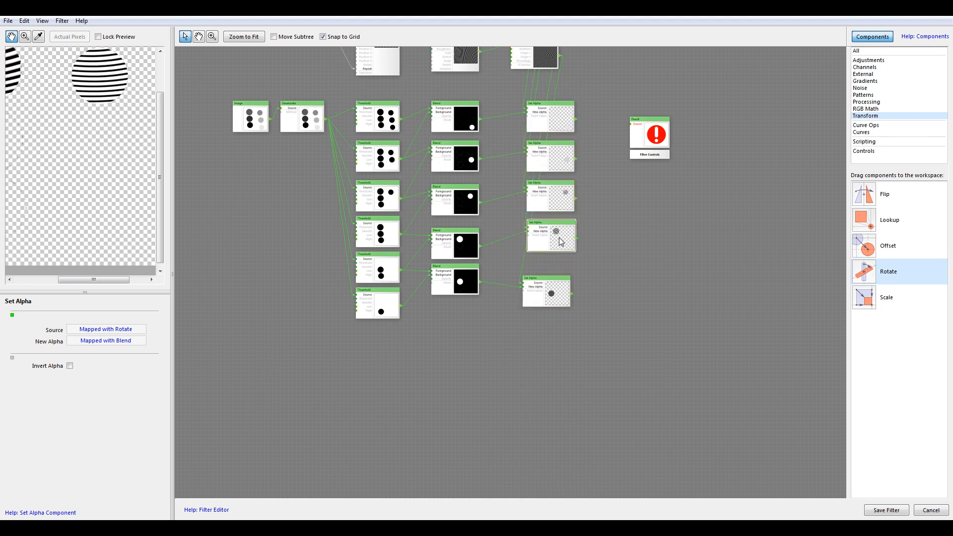
pyautogui.moveTo(557, 294); pyautogui.dragTo(561, 282)
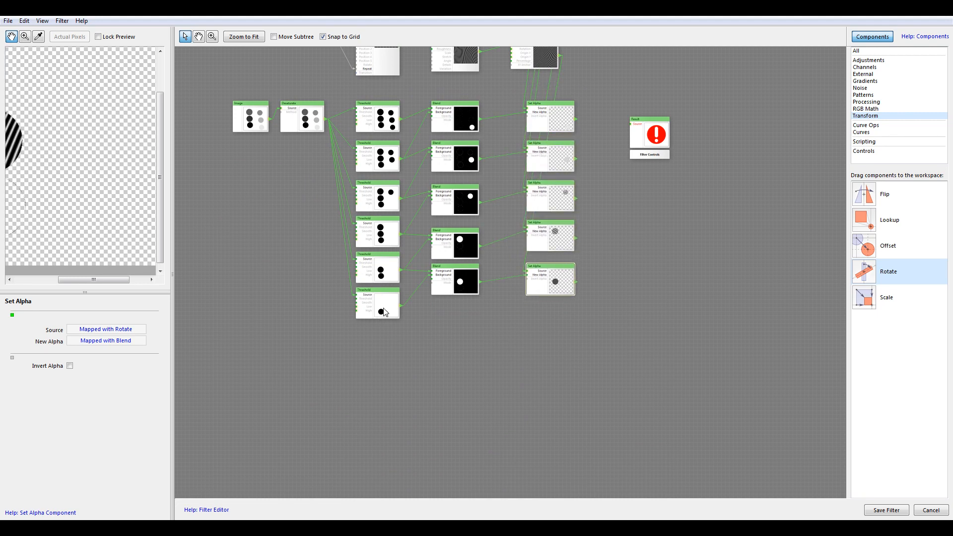
pyautogui.moveTo(489, 252); pyautogui.dragTo(390, 283)
pyautogui.moveTo(544, 160); pyautogui.dragTo(604, 181)
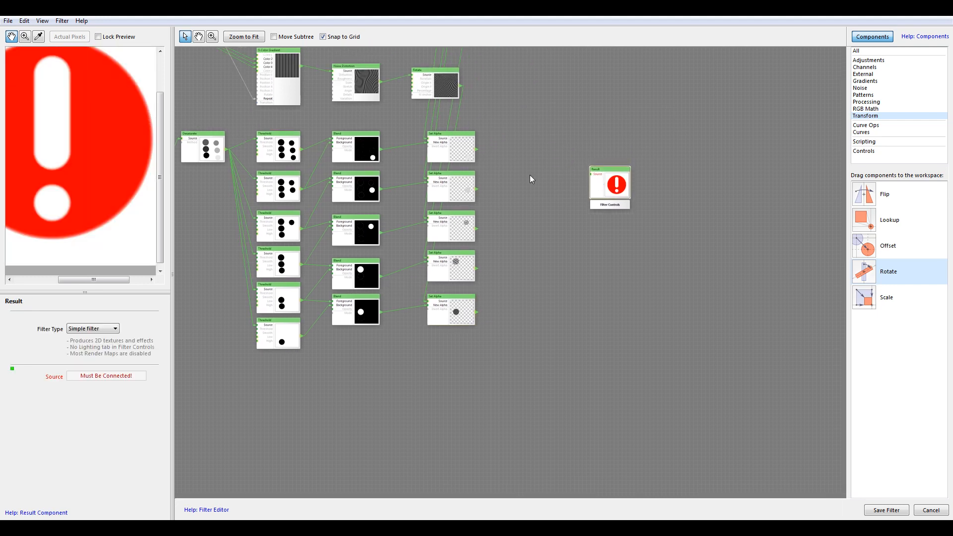
pyautogui.moveTo(533, 175); pyautogui.dragTo(572, 191)
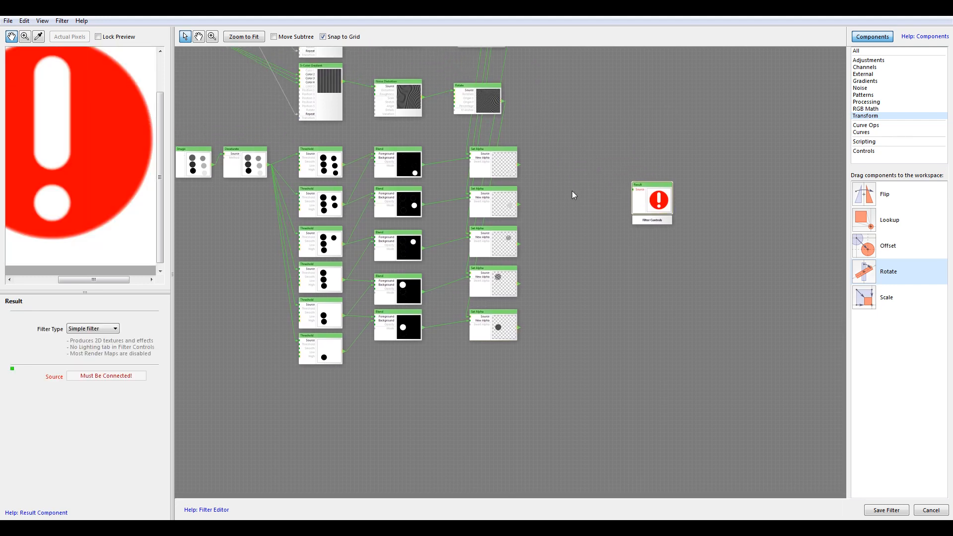
# Add a Multiblend component from the Processing category between the Set Alpha column and the Result.
pyautogui.click(870, 102)
pyautogui.moveTo(944, 219); pyautogui.dragTo(934, 310)
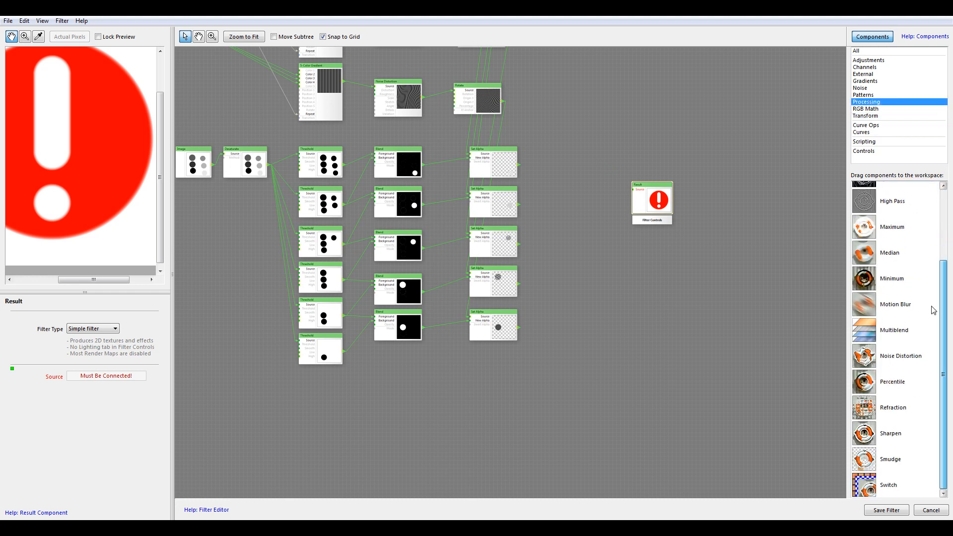
pyautogui.moveTo(862, 342); pyautogui.dragTo(576, 186)
pyautogui.moveTo(661, 234); pyautogui.dragTo(689, 230)
pyautogui.moveTo(612, 257); pyautogui.dragTo(602, 167)
pyautogui.scroll(1, 601, 259)
pyautogui.scroll(-1, 596, 178)
pyautogui.moveTo(579, 204); pyautogui.dragTo(550, 249)
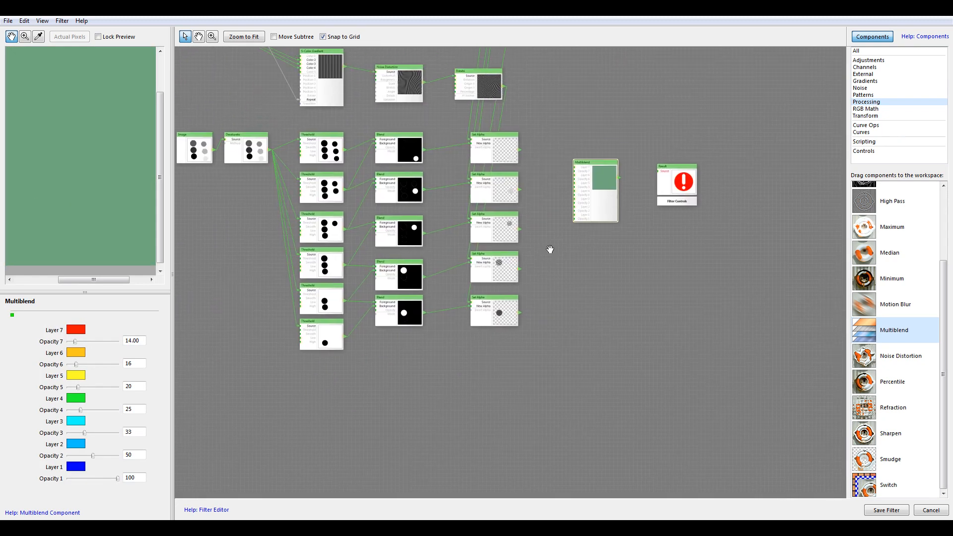
# Connect the lowest Threshold to Layer 1 of the Multiblend and the five Set Alphas, from lowest to highest, to Layers 2 through 6.
pyautogui.moveTo(349, 340); pyautogui.dragTo(589, 228)
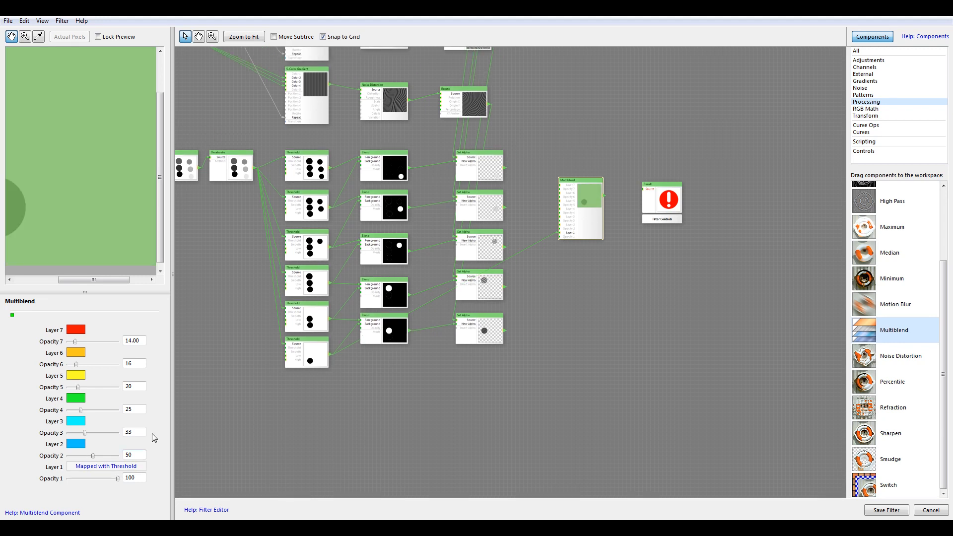
pyautogui.moveTo(530, 239); pyautogui.dragTo(558, 226)
pyautogui.moveTo(506, 286); pyautogui.dragTo(560, 217)
pyautogui.moveTo(504, 246); pyautogui.dragTo(559, 201)
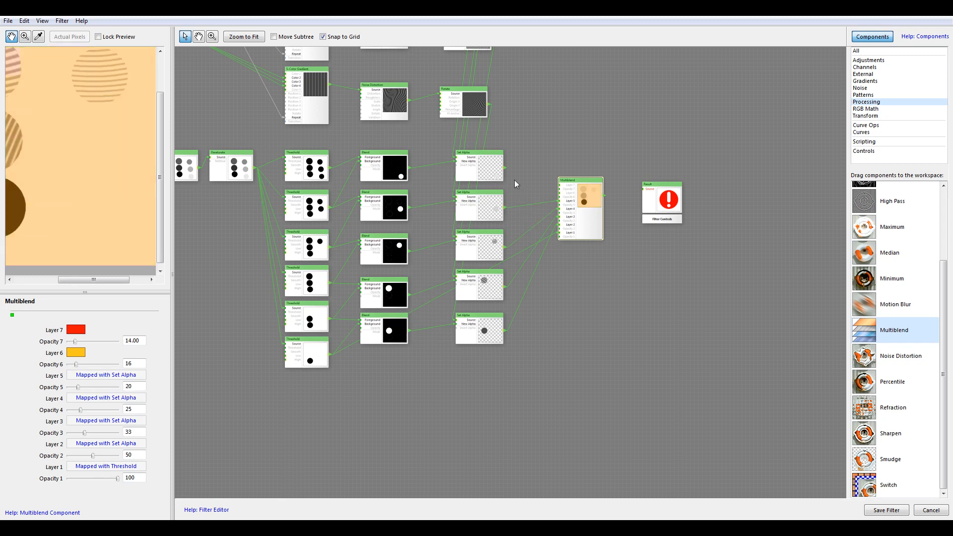
pyautogui.moveTo(510, 168); pyautogui.dragTo(564, 193)
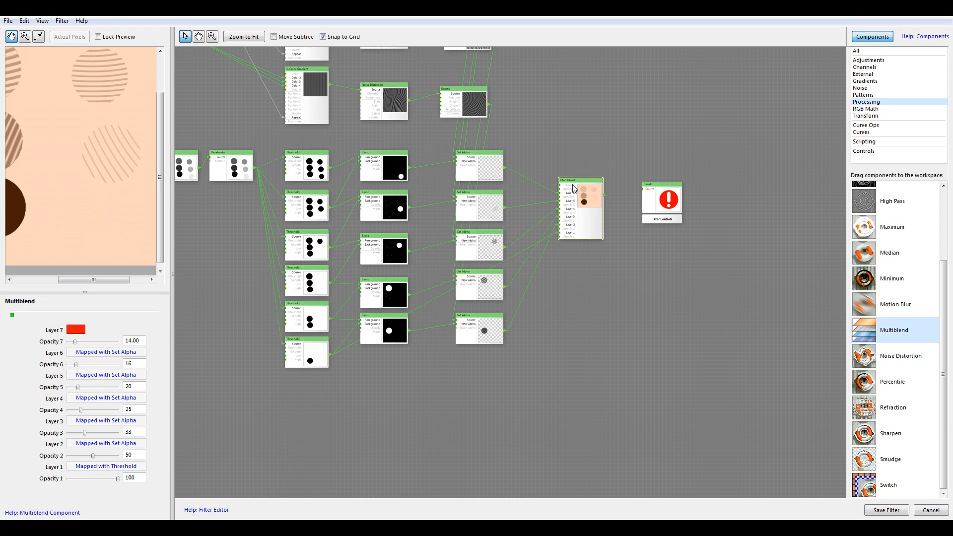
# Set the Multiblend's Opacity 7 to 0 and view the whole image in the preview.
pyautogui.moveTo(75, 342); pyautogui.dragTo(68, 342)
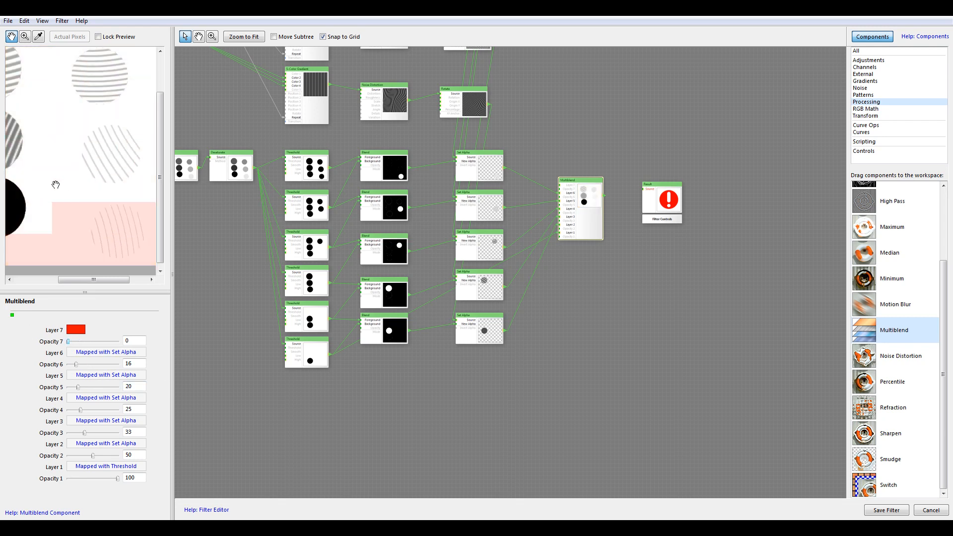
pyautogui.moveTo(68, 183); pyautogui.dragTo(133, 179)
pyautogui.scroll(-1, 132, 180)
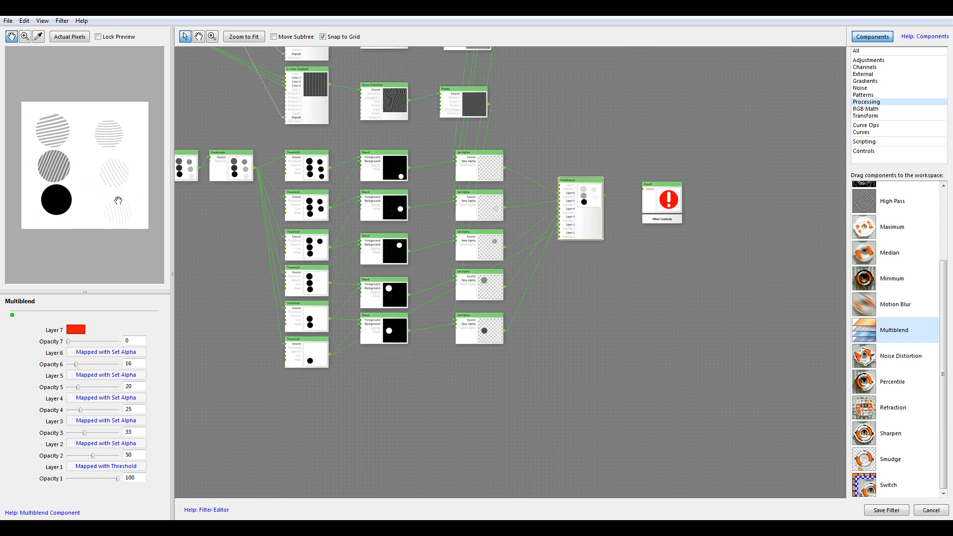
# Move the Result component farther from the Multiblend and connect the Multiblend output to its Source.
pyautogui.moveTo(548, 233); pyautogui.dragTo(516, 190)
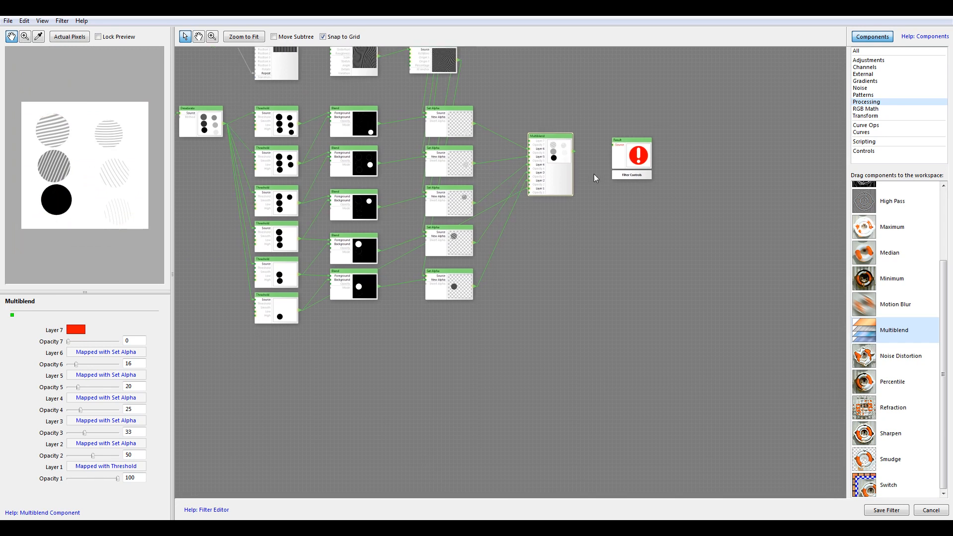
pyautogui.moveTo(638, 151); pyautogui.dragTo(721, 231)
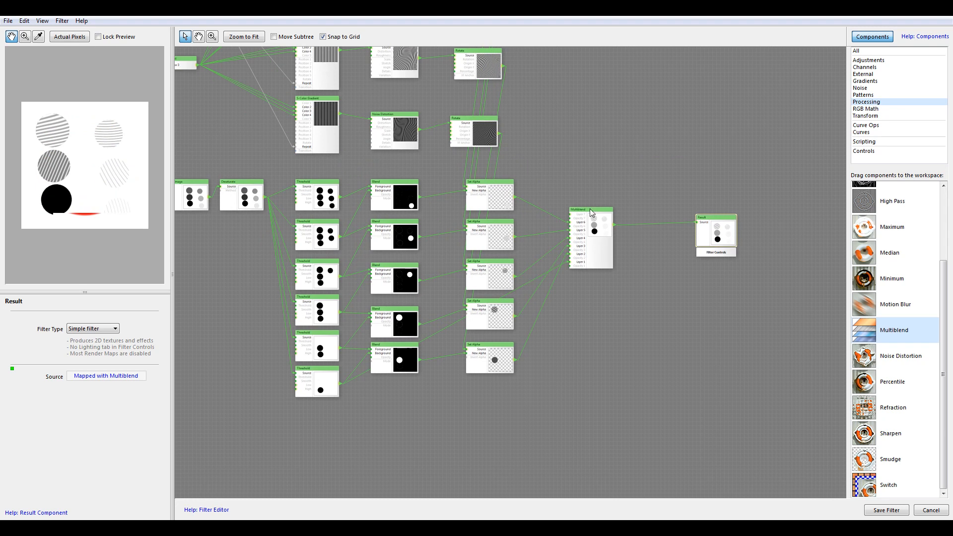
pyautogui.scroll(2, 576, 288)
pyautogui.scroll(-3, 605, 268)
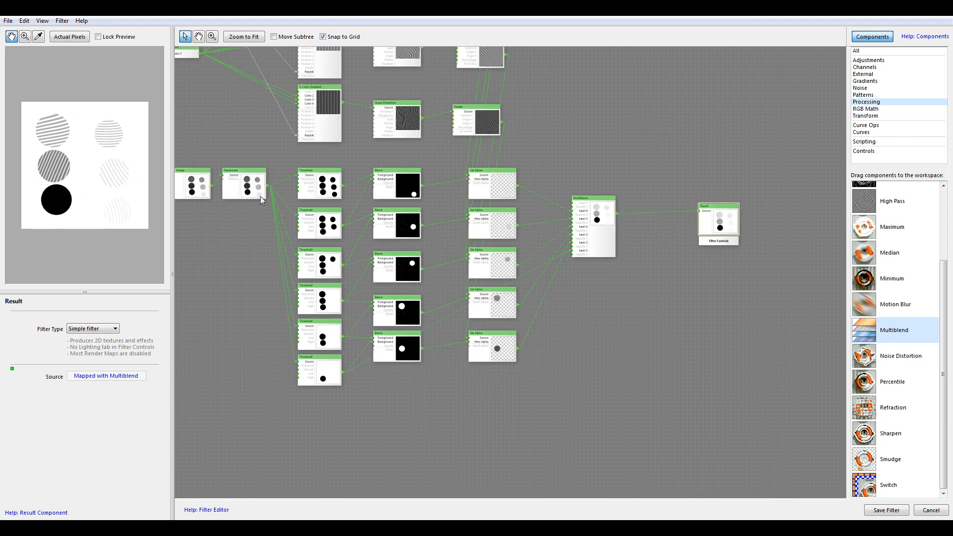
pyautogui.scroll(2, 941, 324)
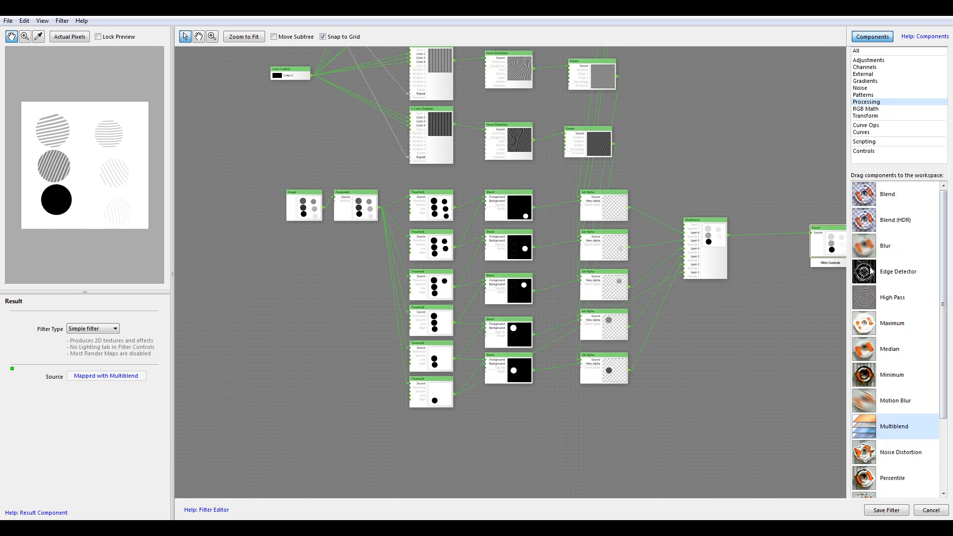
# Add an Edge Detector below the Multiblend with the Desaturate as its Source, and move the Result farther away to make room.
pyautogui.click(866, 274)
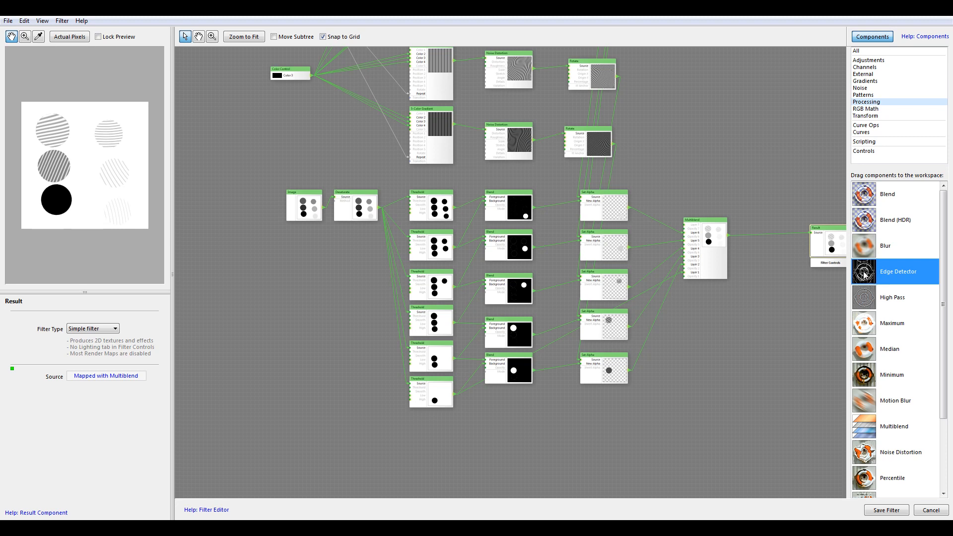
pyautogui.moveTo(865, 275); pyautogui.dragTo(442, 441)
pyautogui.moveTo(437, 359); pyautogui.dragTo(695, 231)
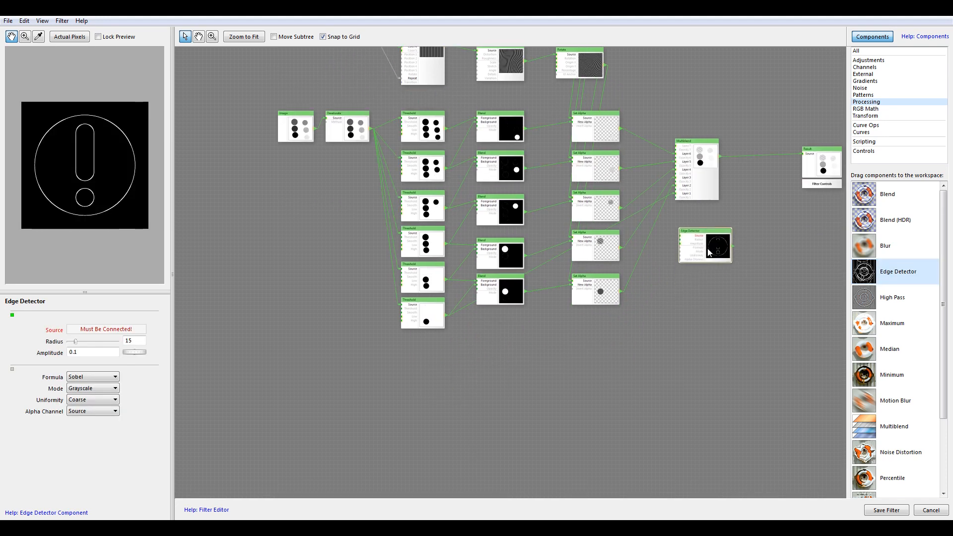
pyautogui.moveTo(336, 158); pyautogui.dragTo(645, 265)
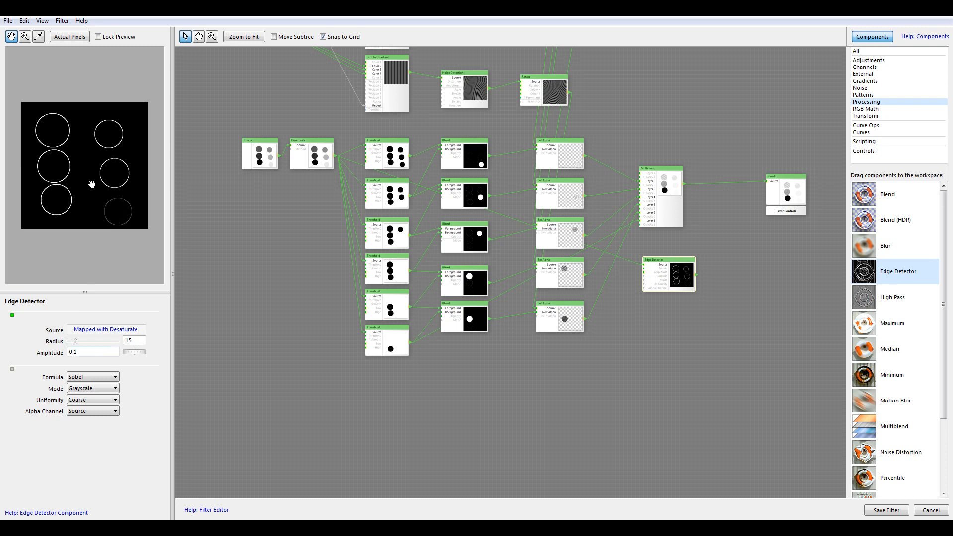
pyautogui.moveTo(620, 365); pyautogui.dragTo(490, 361)
pyautogui.moveTo(650, 178); pyautogui.dragTo(696, 177)
pyautogui.moveTo(539, 186); pyautogui.dragTo(547, 181)
pyautogui.moveTo(557, 269); pyautogui.dragTo(536, 260)
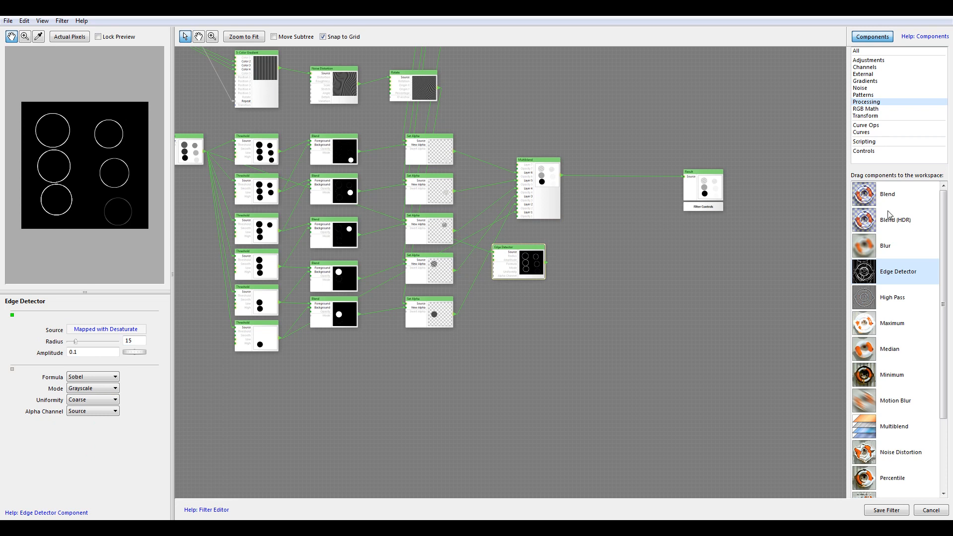
# Add an Invert component from the Adjustments category beside the Edge Detector, with the Edge Detector as its Source.
pyautogui.click(864, 75)
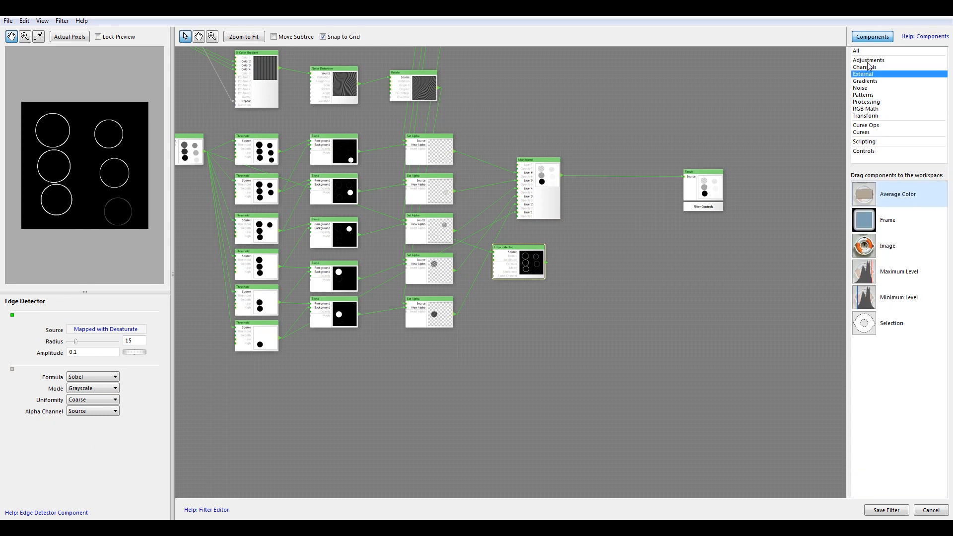
pyautogui.click(868, 61)
pyautogui.moveTo(863, 293); pyautogui.dragTo(549, 264)
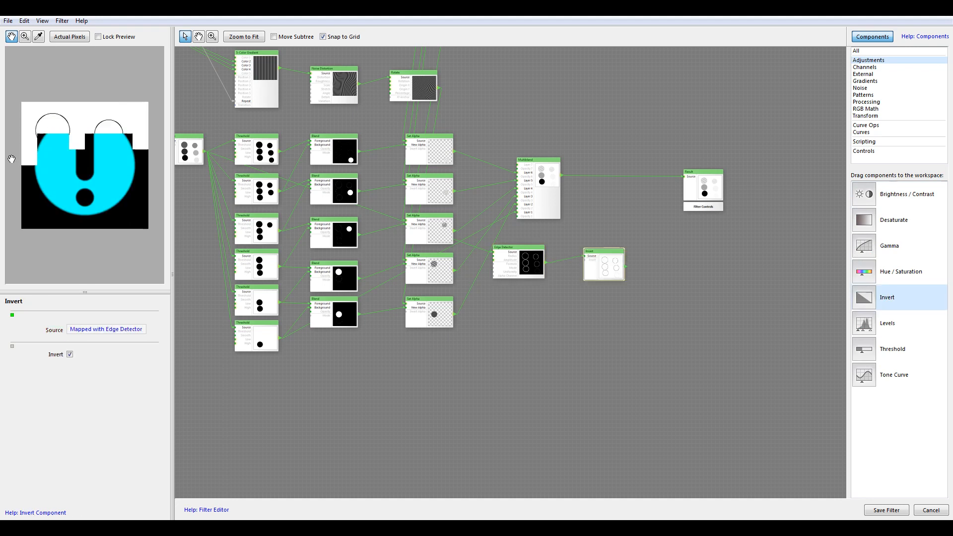
pyautogui.moveTo(666, 280); pyautogui.dragTo(600, 290)
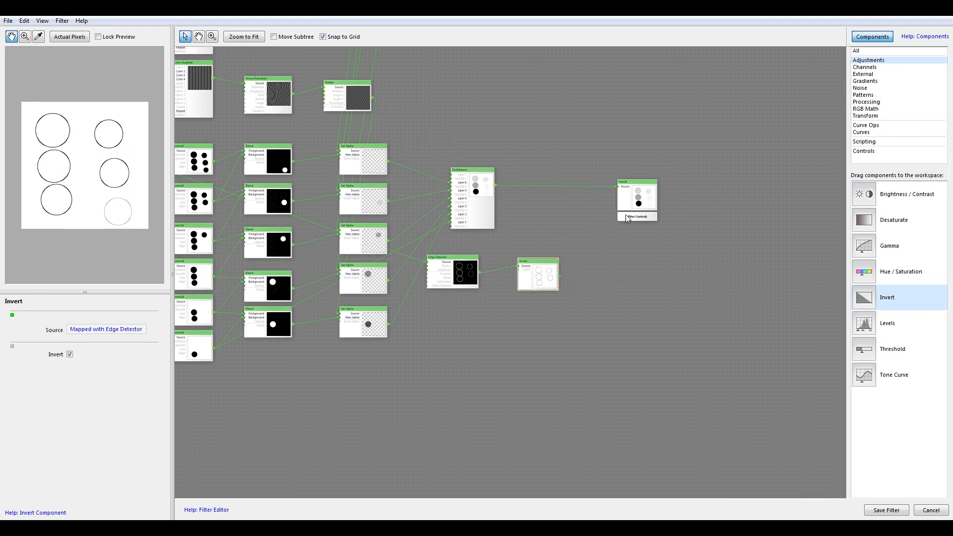
# Add a Blend from the Processing category before the Result, with the Multiblend as Foreground and the Invert as Background.
pyautogui.click(865, 104)
pyautogui.moveTo(863, 194); pyautogui.dragTo(566, 212)
pyautogui.moveTo(501, 189); pyautogui.dragTo(567, 219)
pyautogui.moveTo(560, 276); pyautogui.dragTo(576, 217)
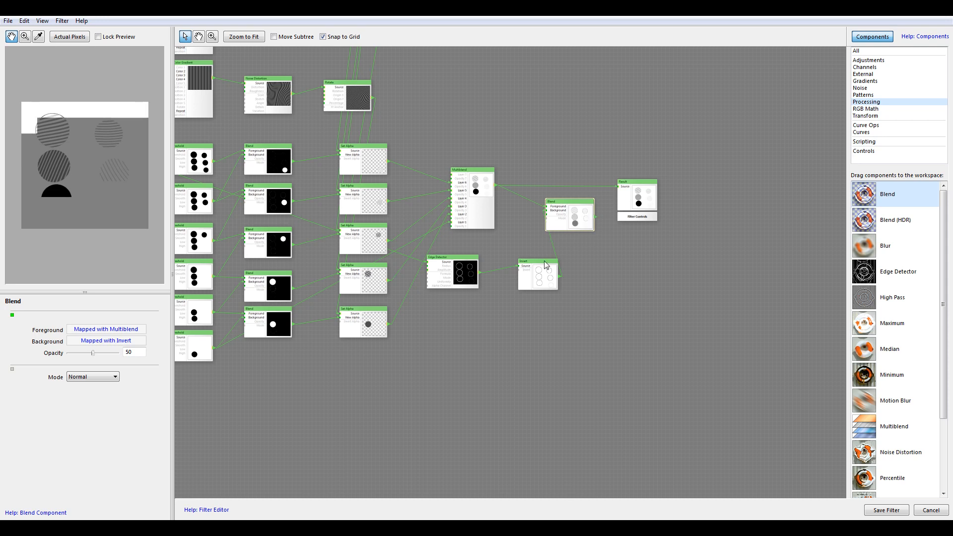
# Set the new Blend's opacity to 100 and its mode to Multiply.
pyautogui.moveTo(93, 353); pyautogui.dragTo(149, 360)
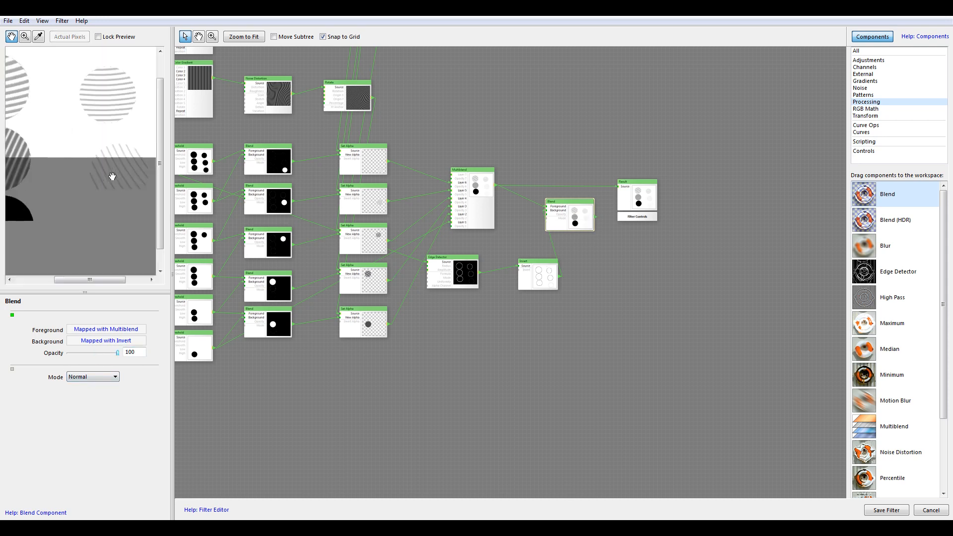
pyautogui.click(99, 377)
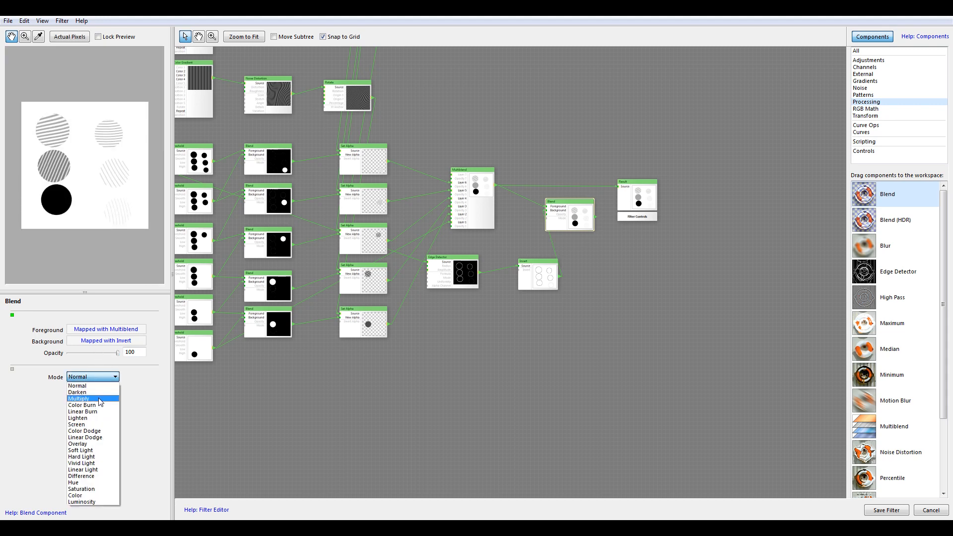
pyautogui.click(99, 399)
pyautogui.click(116, 205)
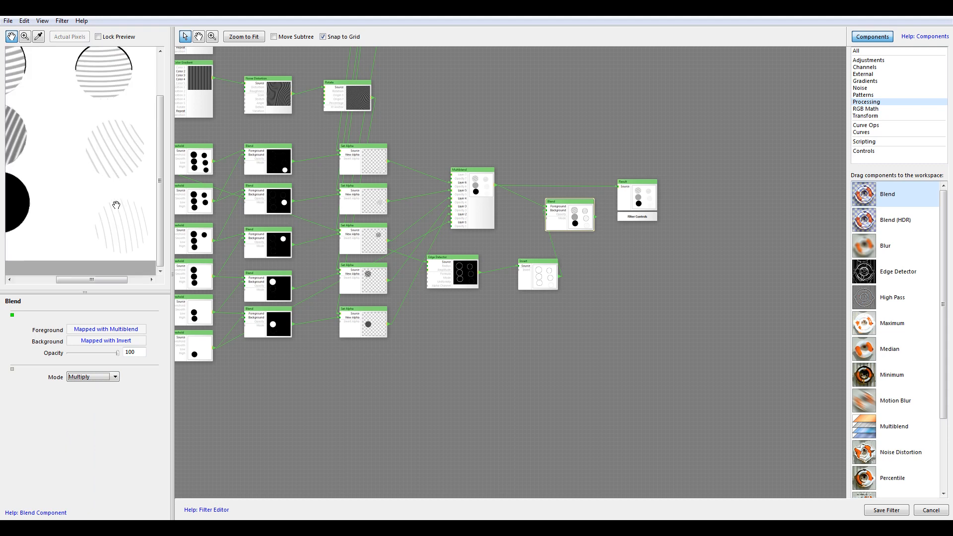
pyautogui.moveTo(81, 204); pyautogui.dragTo(22, 182)
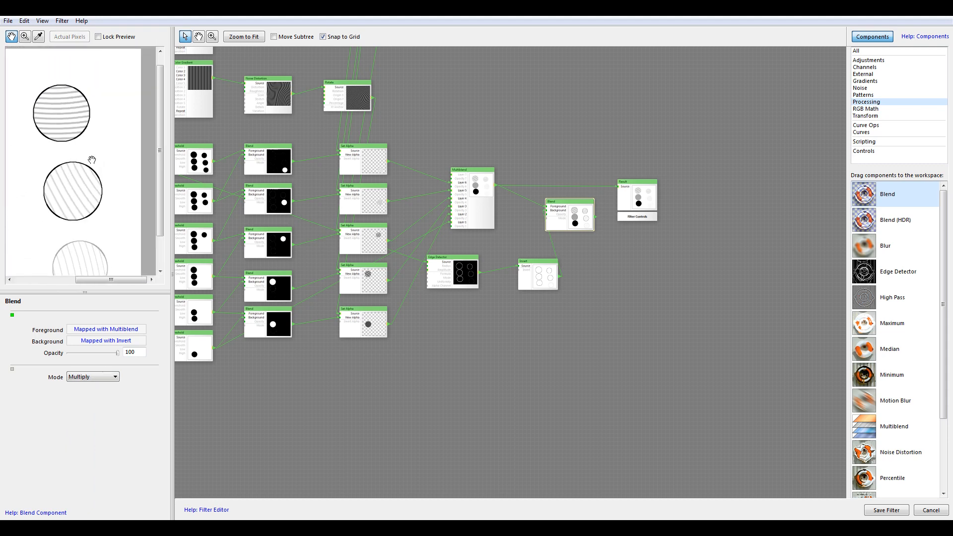
# Try the Multiply Blend at opacities of 61 and 52, and return it to 100.
pyautogui.moveTo(118, 353); pyautogui.dragTo(102, 351)
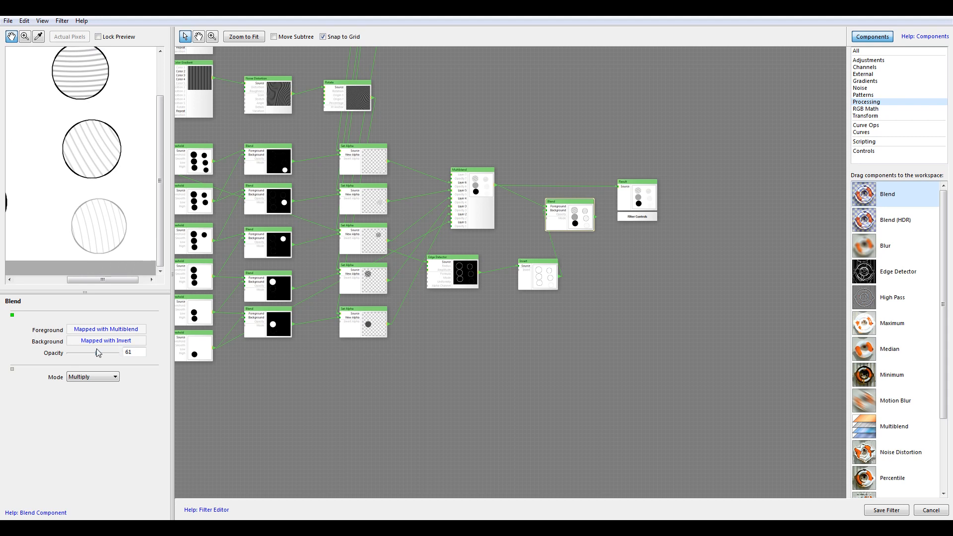
pyautogui.moveTo(67, 185); pyautogui.dragTo(91, 184)
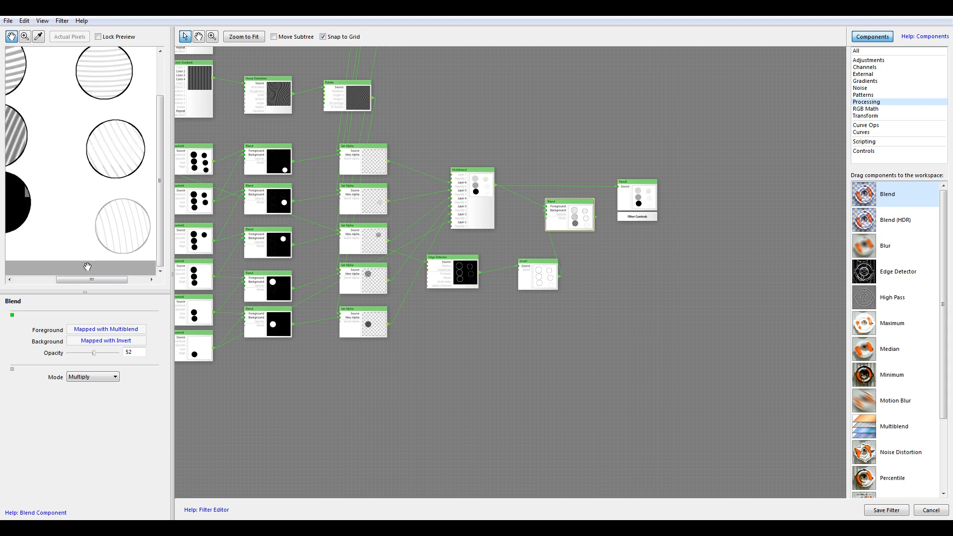
pyautogui.moveTo(93, 357); pyautogui.dragTo(120, 358)
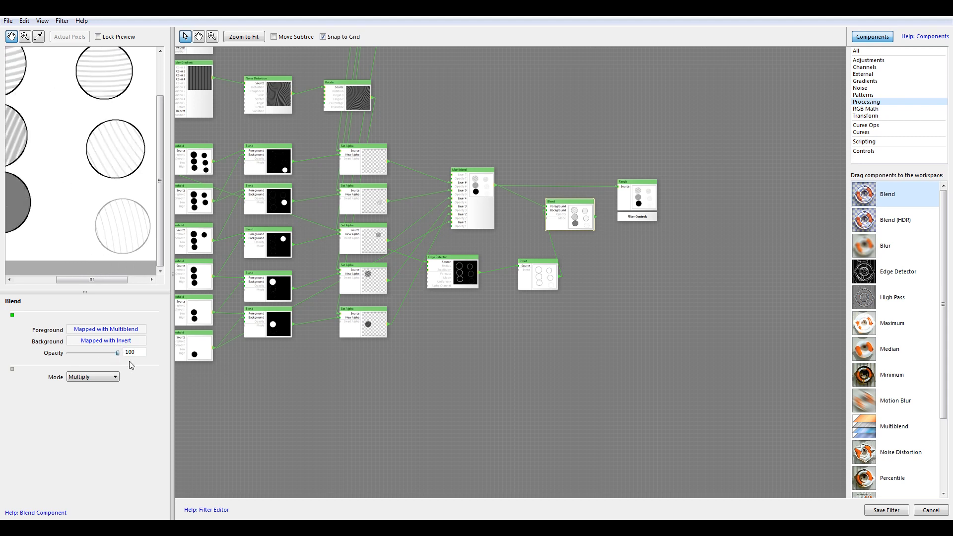
# Swap the Multiply Blend's inputs so the Invert is Foreground and the Multiblend is Background, and set its opacity to 56.
pyautogui.moveTo(571, 220)
pyautogui.mouseDown()
pyautogui.moveTo(600, 225)
pyautogui.moveTo(574, 214)
pyautogui.mouseUp()
pyautogui.moveTo(561, 278); pyautogui.dragTo(574, 211)
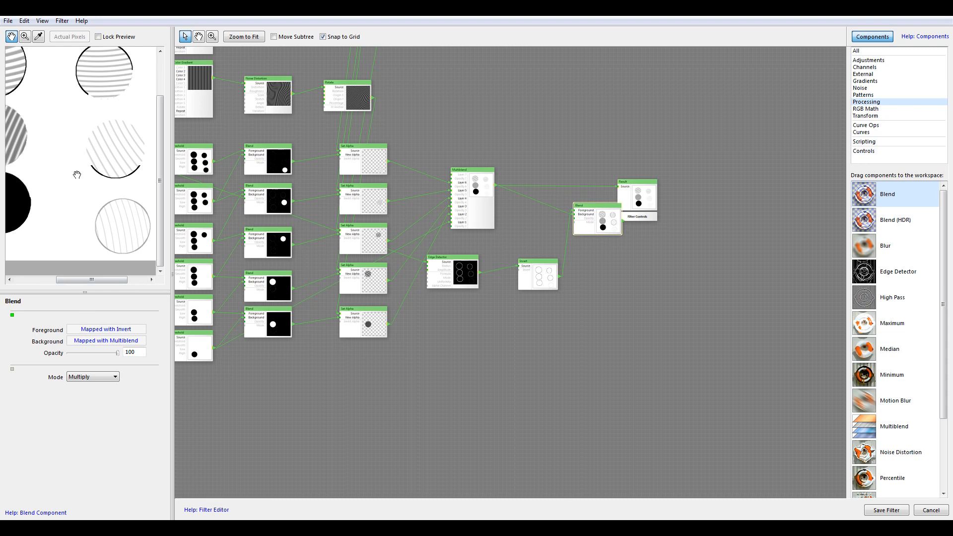
pyautogui.moveTo(116, 353); pyautogui.dragTo(80, 353)
pyautogui.moveTo(72, 134); pyautogui.dragTo(122, 146)
pyautogui.moveTo(81, 353); pyautogui.dragTo(97, 354)
pyautogui.moveTo(135, 140); pyautogui.dragTo(81, 132)
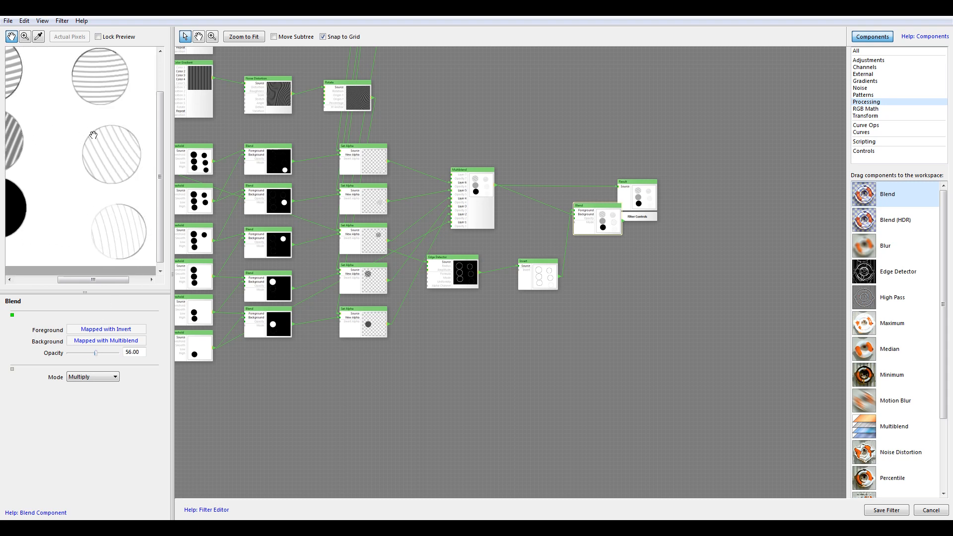
# Space out the Multiply Blend and the Result, and connect the Blend output to the Result.
pyautogui.moveTo(508, 215); pyautogui.dragTo(442, 205)
pyautogui.moveTo(545, 208); pyautogui.dragTo(628, 198)
pyautogui.moveTo(521, 188); pyautogui.dragTo(557, 188)
pyautogui.moveTo(623, 193); pyautogui.dragTo(619, 184)
pyautogui.moveTo(554, 187); pyautogui.dragTo(552, 183)
pyautogui.moveTo(444, 209); pyautogui.dragTo(656, 218)
pyautogui.moveTo(380, 226); pyautogui.dragTo(473, 201)
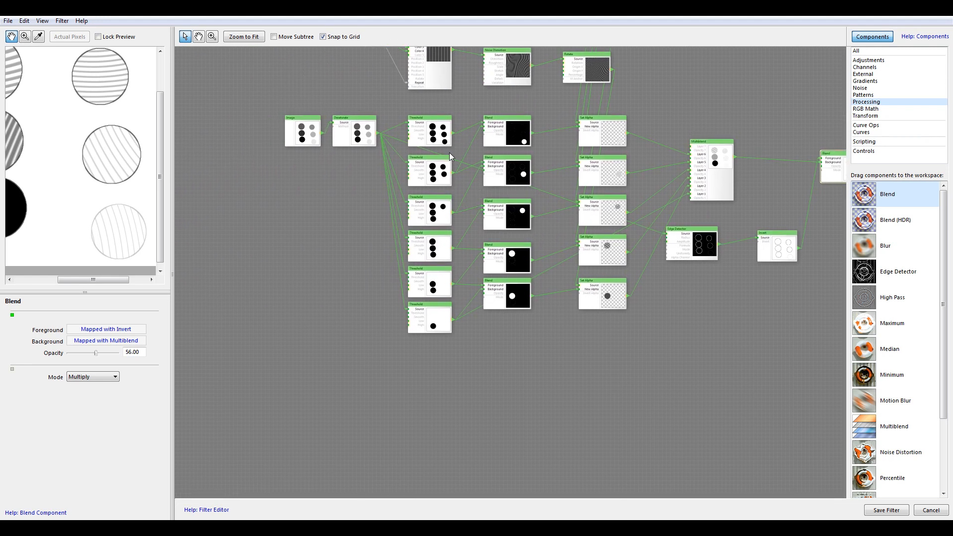
pyautogui.moveTo(728, 276); pyautogui.dragTo(583, 252)
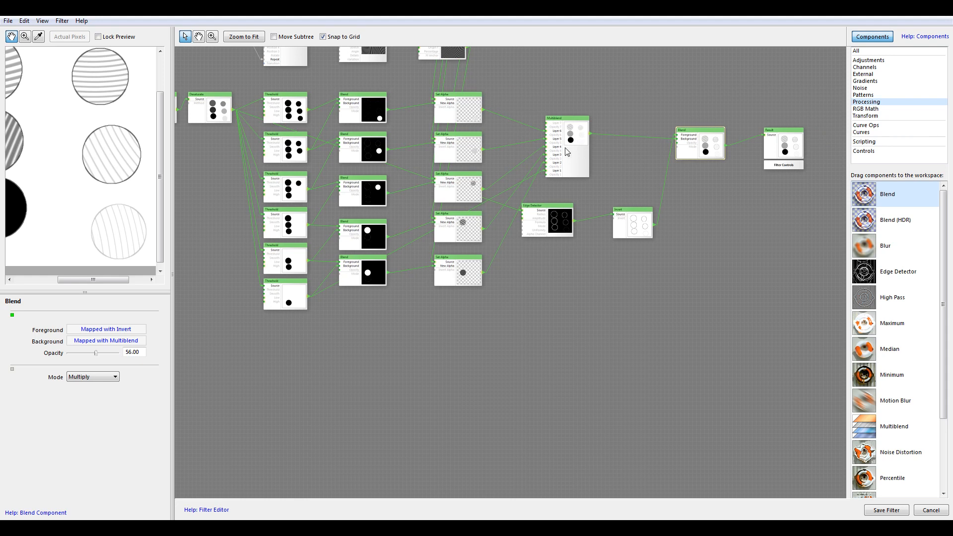
# Add a Slider Control from the Controls category below the Image and Desaturate components and set its value to 0.
pyautogui.moveTo(767, 195); pyautogui.dragTo(853, 177)
pyautogui.click(874, 152)
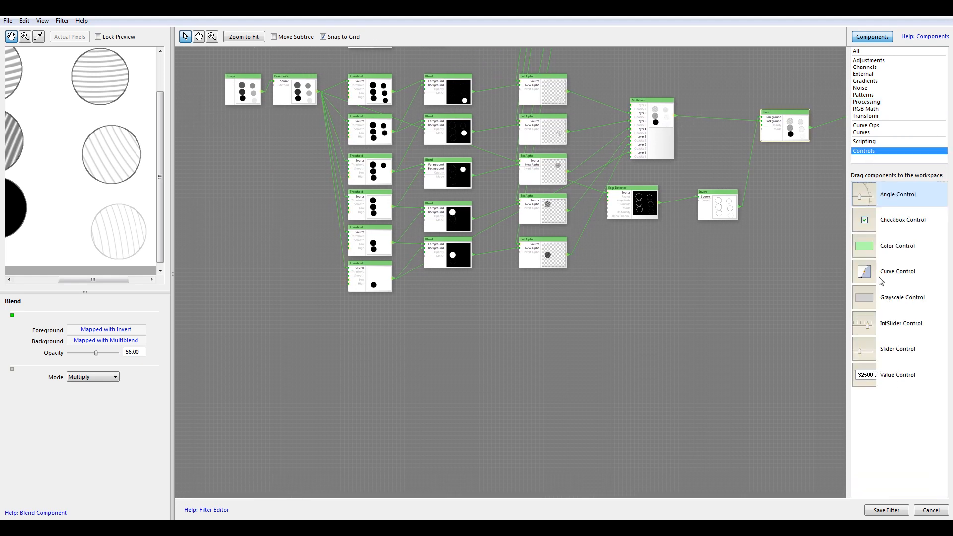
pyautogui.moveTo(871, 353); pyautogui.dragTo(290, 166)
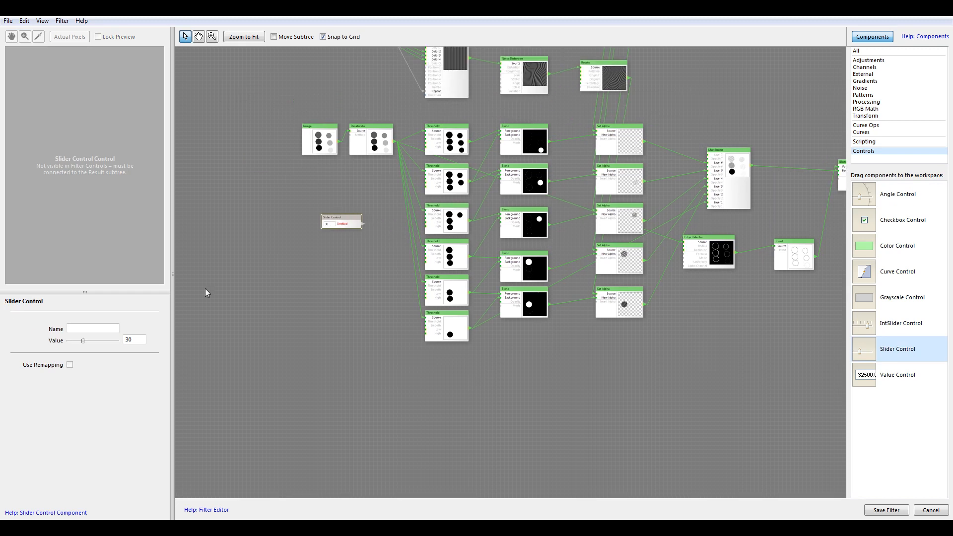
pyautogui.moveTo(83, 342); pyautogui.dragTo(3, 345)
# Connect the Slider Control to all six Thresholds to drive their Smooth inputs.
pyautogui.moveTo(427, 147); pyautogui.dragTo(433, 142)
pyautogui.moveTo(364, 224); pyautogui.dragTo(428, 183)
pyautogui.moveTo(362, 228); pyautogui.dragTo(430, 222)
pyautogui.moveTo(362, 225); pyautogui.dragTo(426, 257)
pyautogui.moveTo(363, 225); pyautogui.dragTo(430, 295)
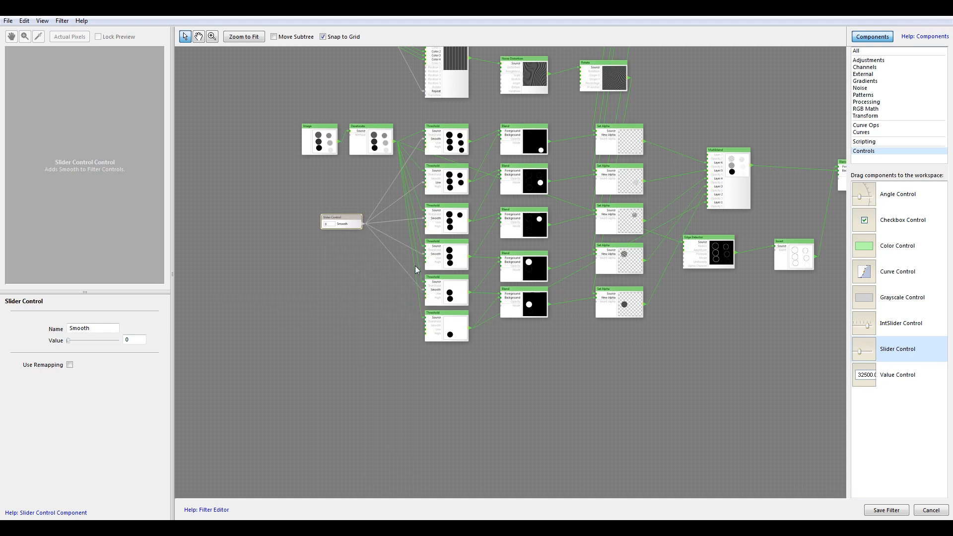
pyautogui.moveTo(363, 226); pyautogui.dragTo(434, 330)
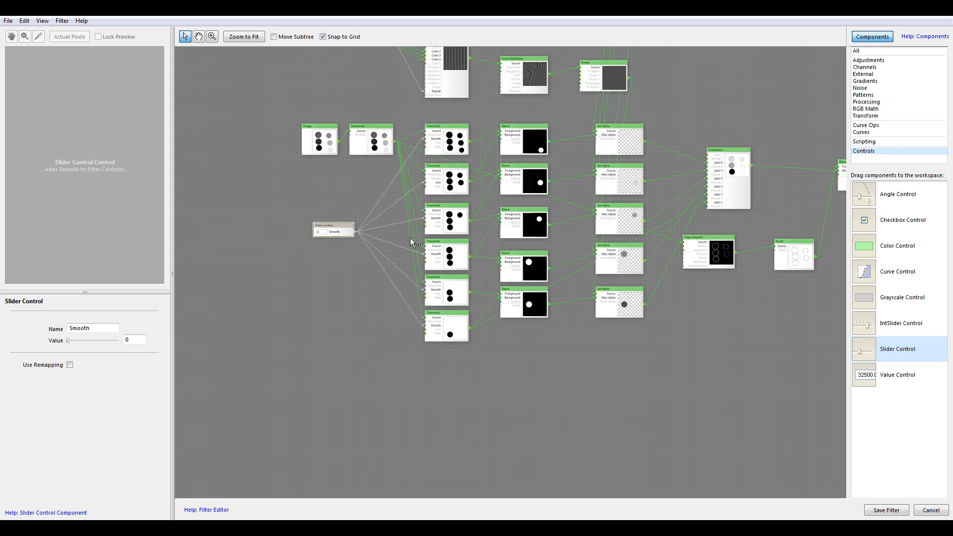
# Save the filter under the name TutorialBrushes.
pyautogui.moveTo(597, 227); pyautogui.dragTo(411, 199)
pyautogui.moveTo(521, 120); pyautogui.dragTo(600, 210)
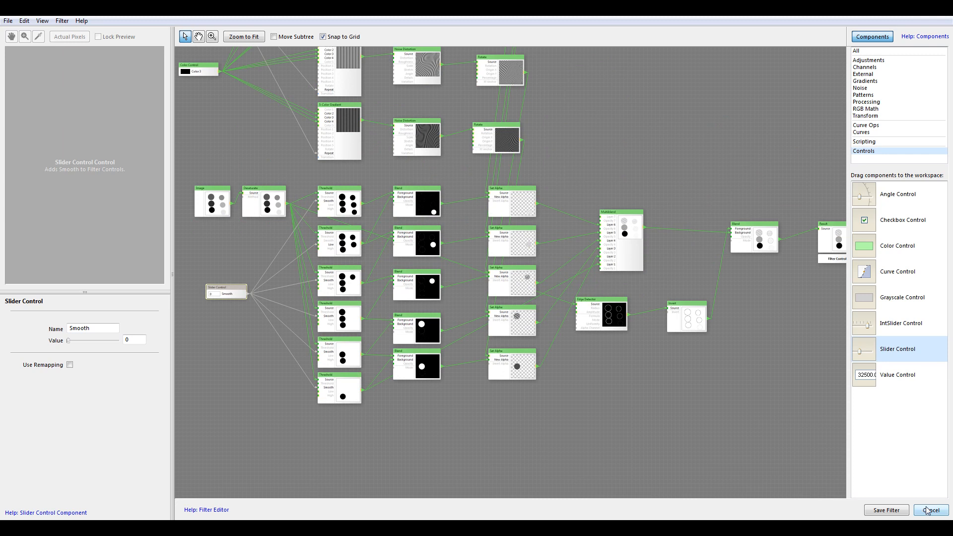
pyautogui.click(886, 510)
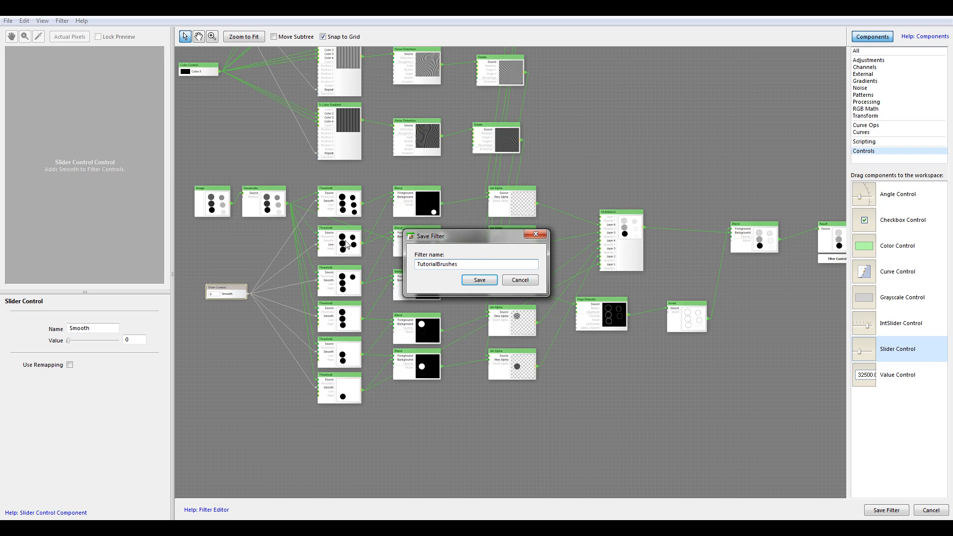
pyautogui.click(480, 280)
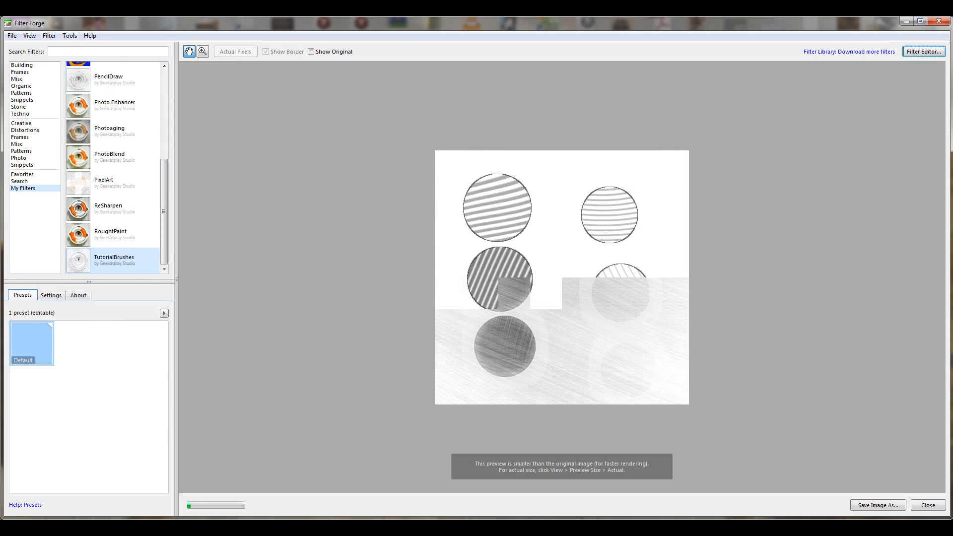
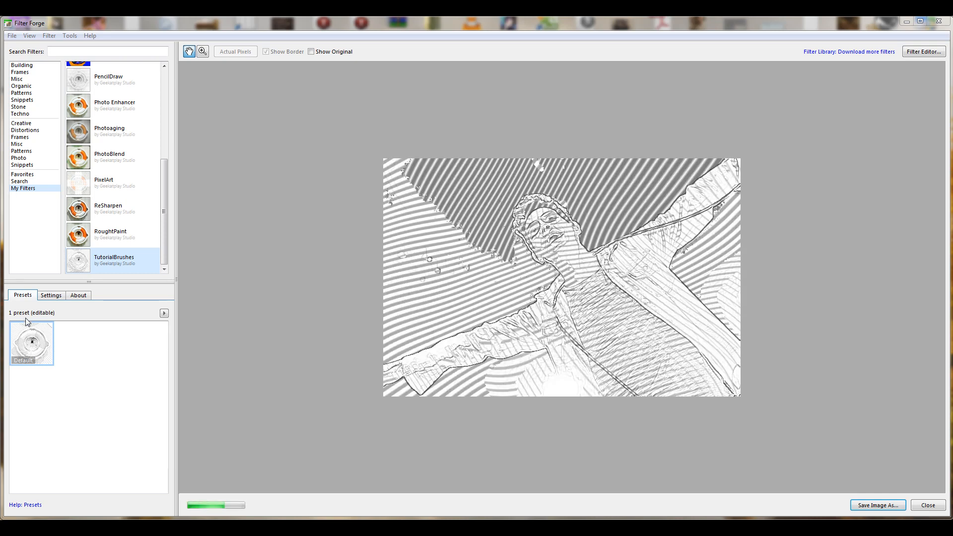
# Set the TutorialBrushes filter's Repeat setting to 100 and inspect the denser hatching in the preview.
pyautogui.click(59, 295)
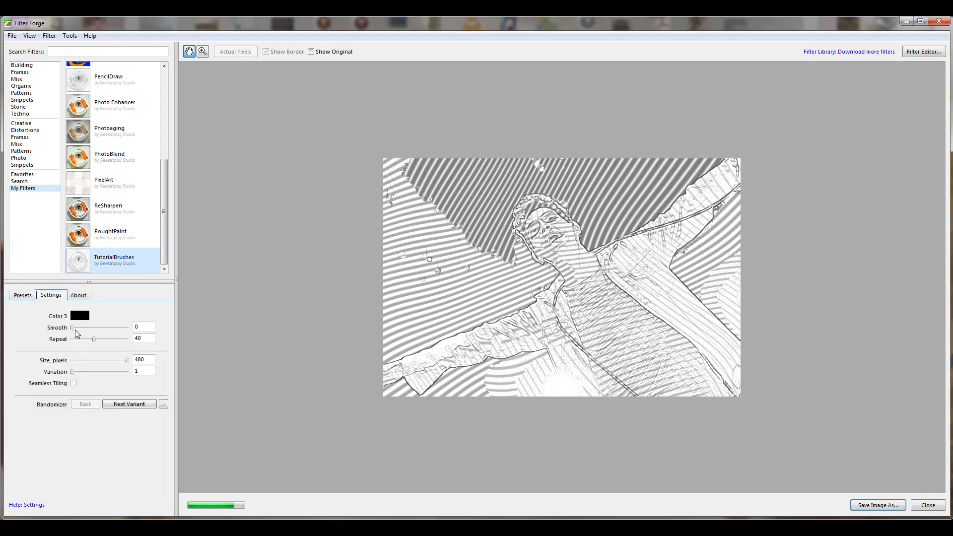
pyautogui.moveTo(95, 342); pyautogui.dragTo(127, 342)
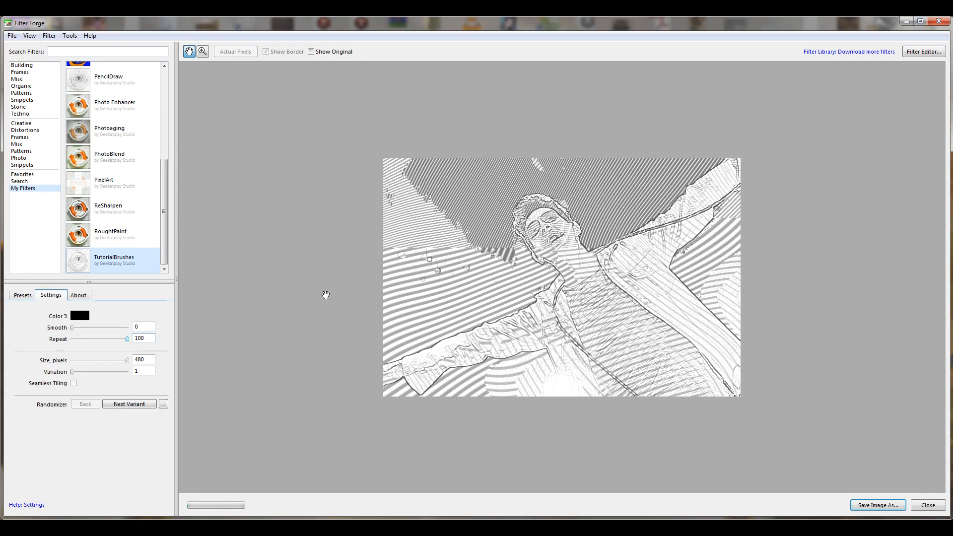
pyautogui.scroll(1, 626, 257)
pyautogui.scroll(-1, 628, 254)
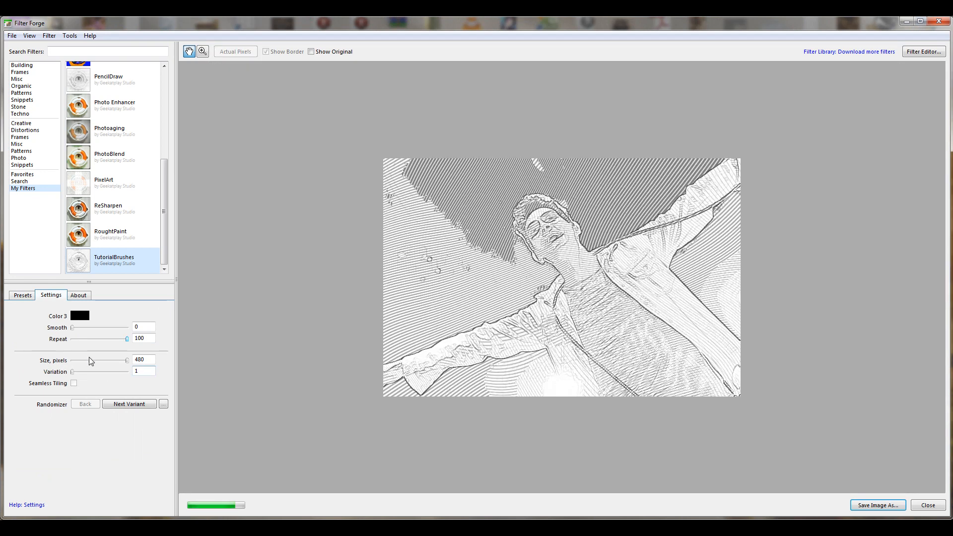
# Compare the filter's Smooth setting at 9 and 0 on the preview, settle on 4, and inspect the hatching.
pyautogui.moveTo(71, 327); pyautogui.dragTo(76, 327)
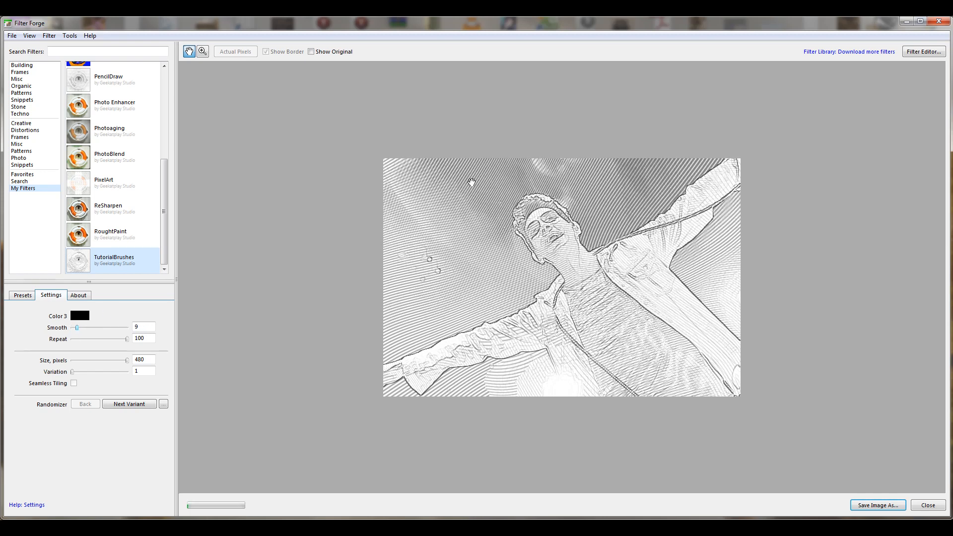
pyautogui.scroll(2, 556, 228)
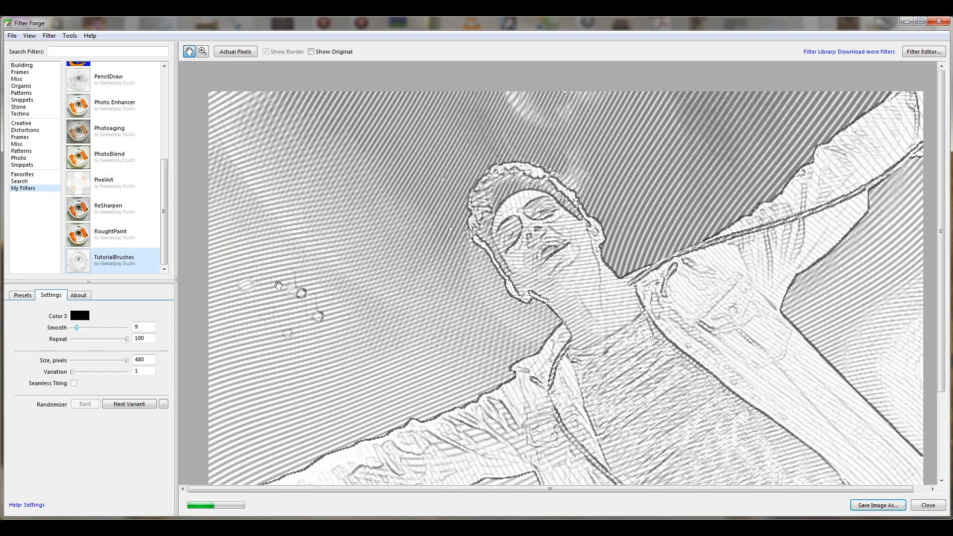
pyautogui.moveTo(77, 328); pyautogui.dragTo(71, 328)
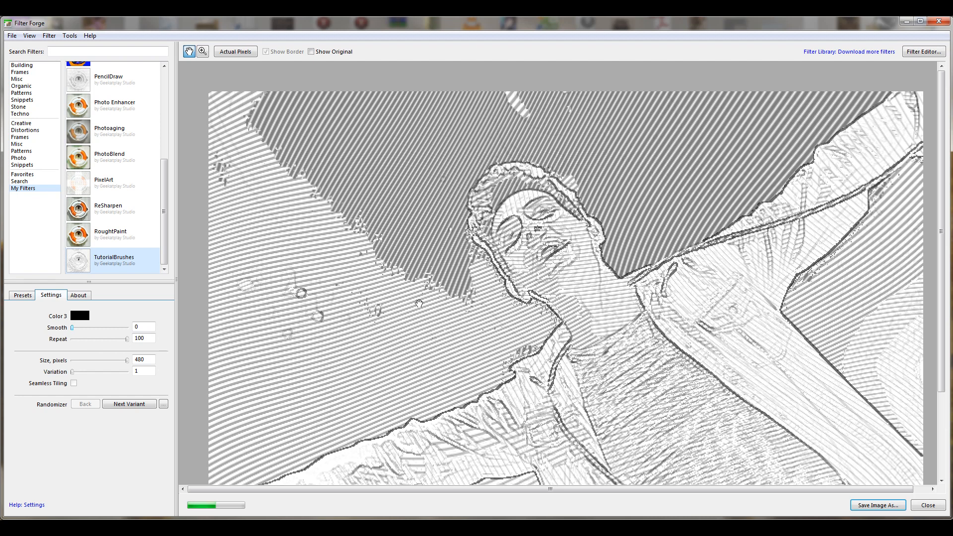
pyautogui.moveTo(71, 328); pyautogui.dragTo(73, 327)
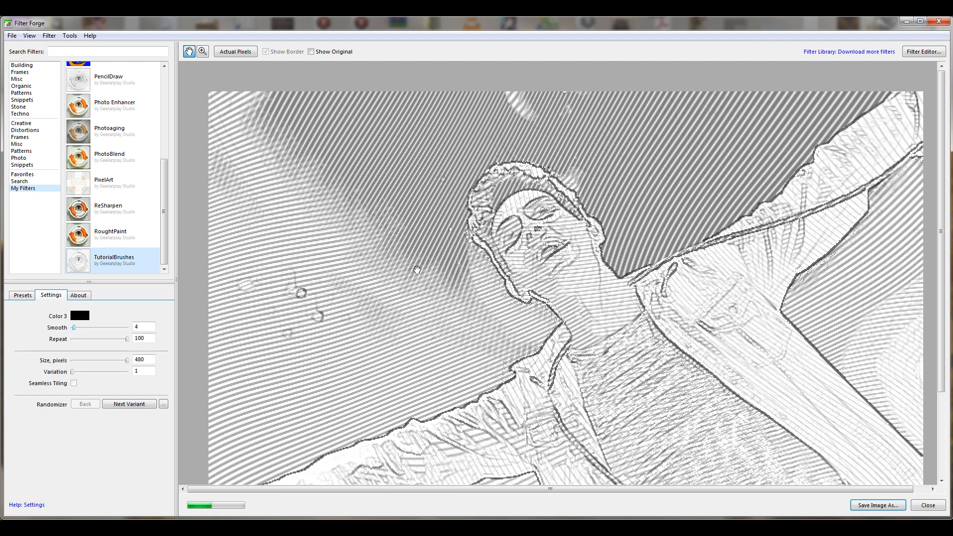
pyautogui.moveTo(416, 269); pyautogui.dragTo(406, 155)
pyautogui.scroll(-1, 500, 215)
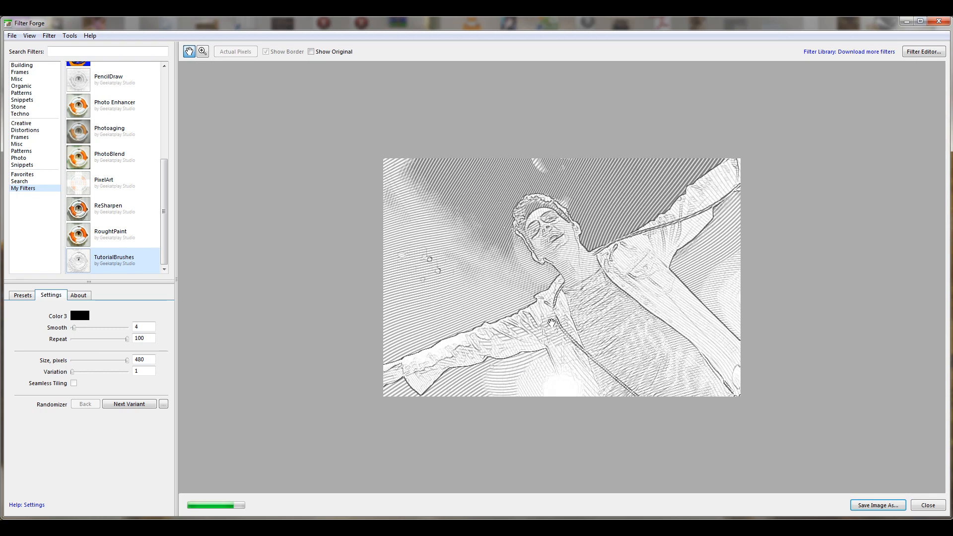
pyautogui.scroll(1, 555, 374)
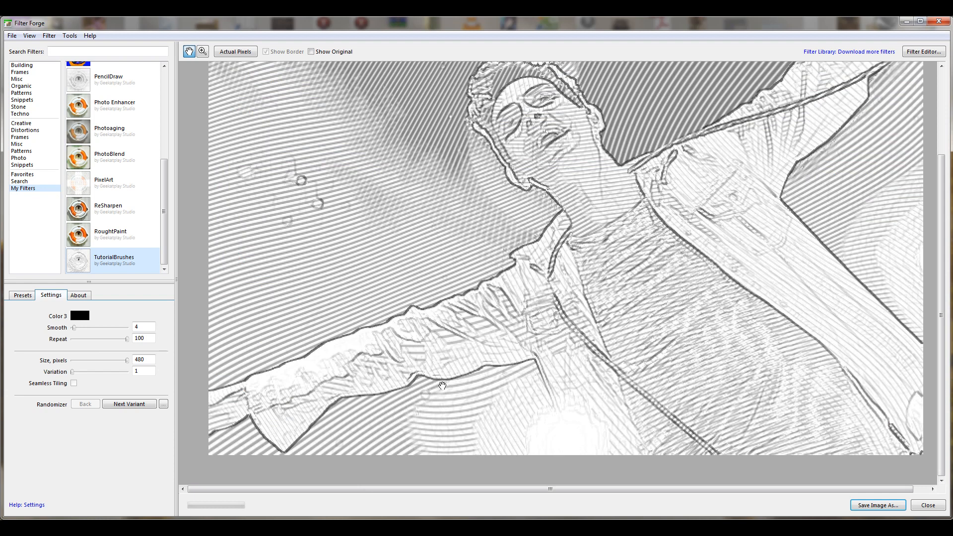
pyautogui.scroll(-1, 497, 260)
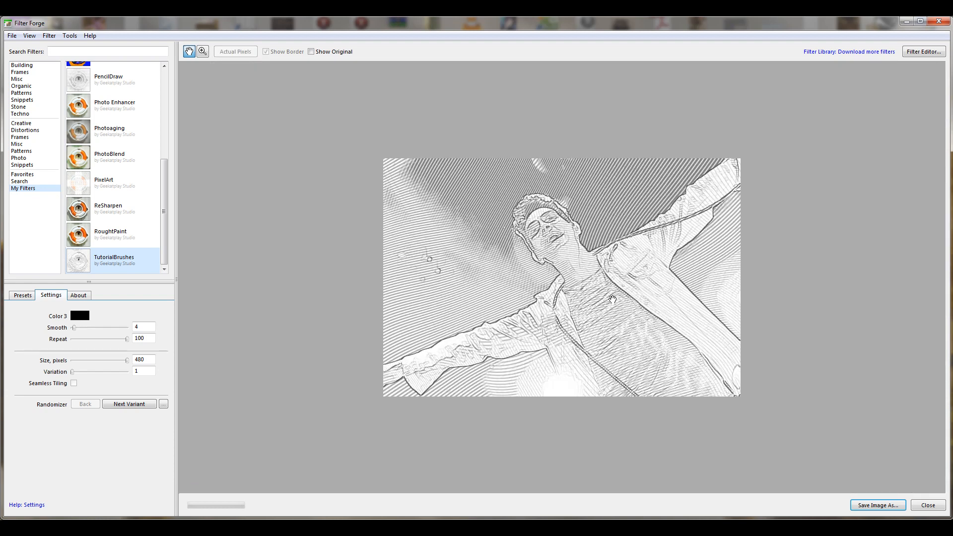
# Reopen the current filter in the Filter Editor and add a Blend from the Processing category above the Result.
pyautogui.click(926, 52)
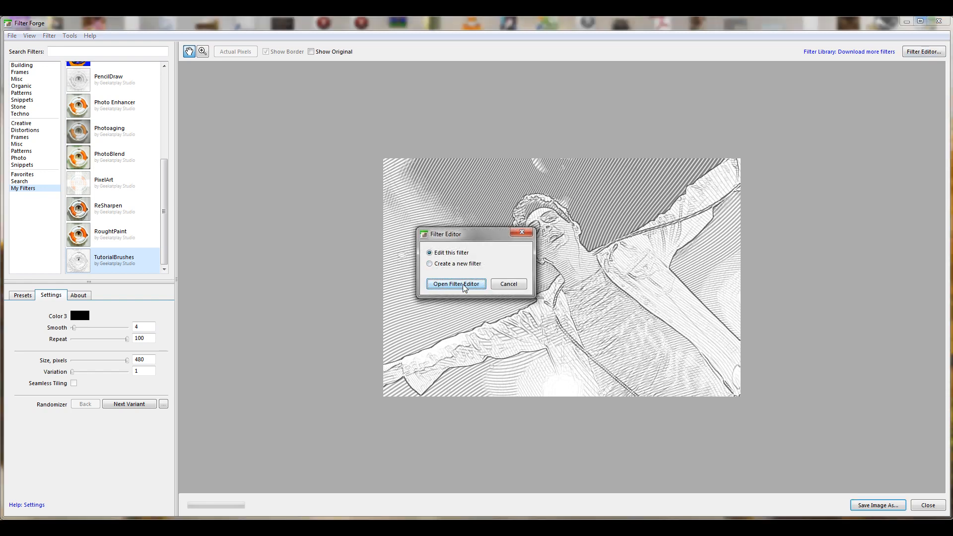
pyautogui.click(464, 287)
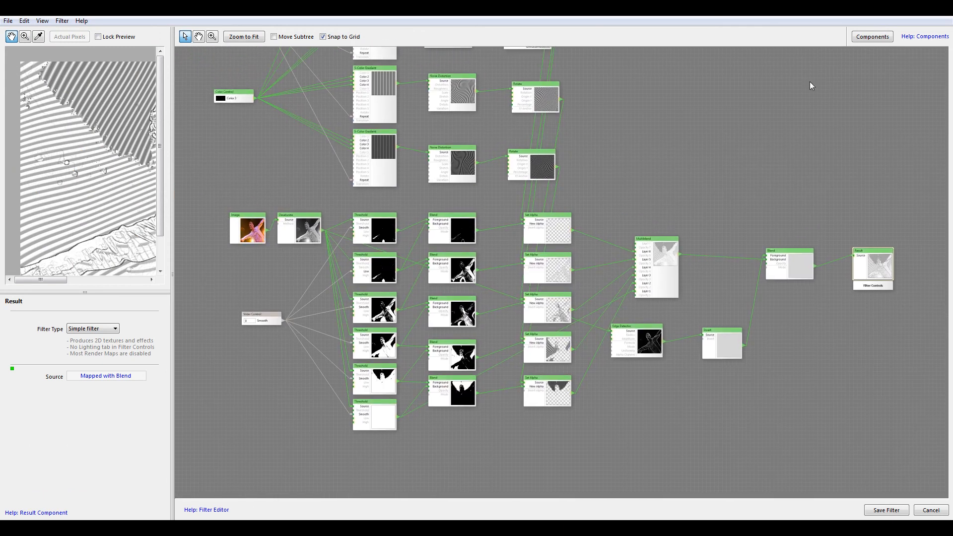
pyautogui.click(868, 38)
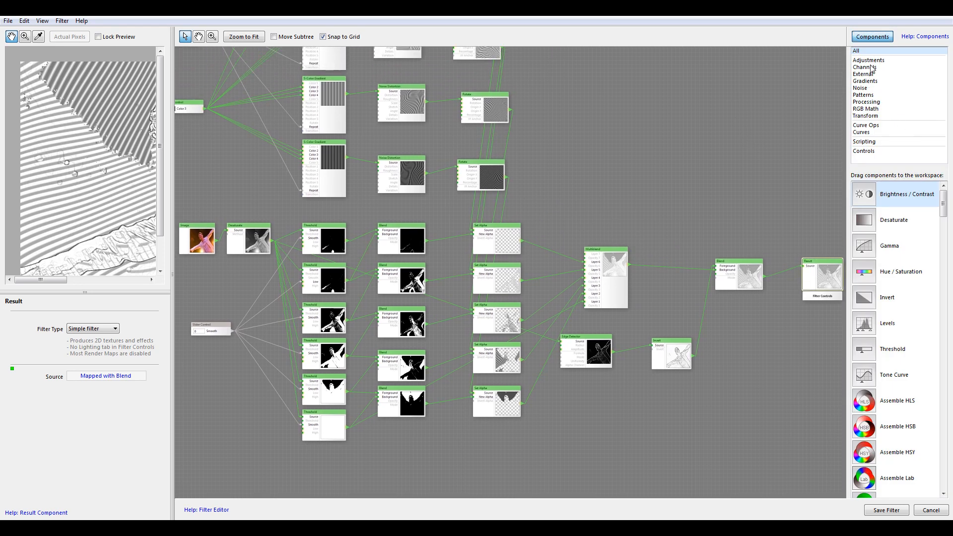
pyautogui.click(873, 103)
pyautogui.moveTo(870, 197); pyautogui.dragTo(759, 205)
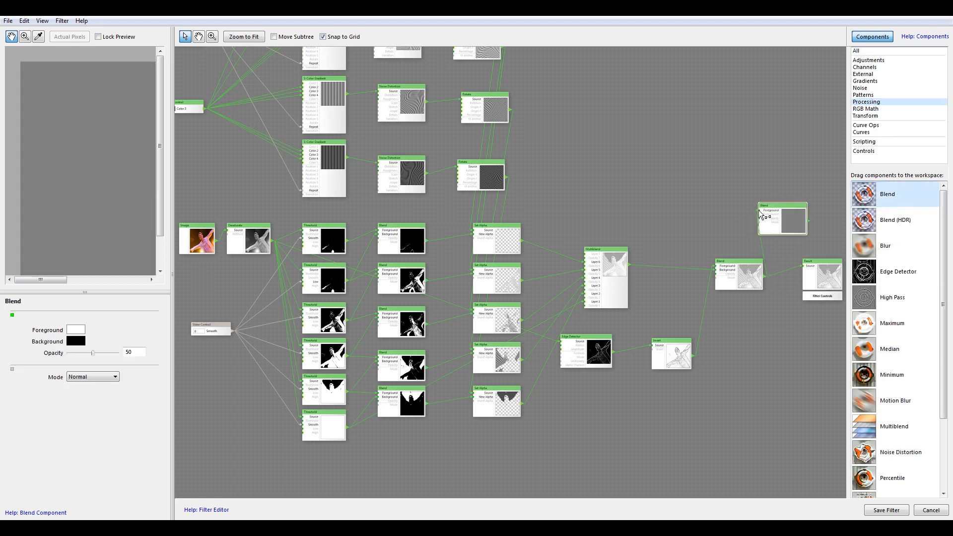
# Connect the existing final Blend to the new Blend's Foreground and the Image to its Background, and inspect the preview.
pyautogui.moveTo(216, 241); pyautogui.dragTo(672, 245)
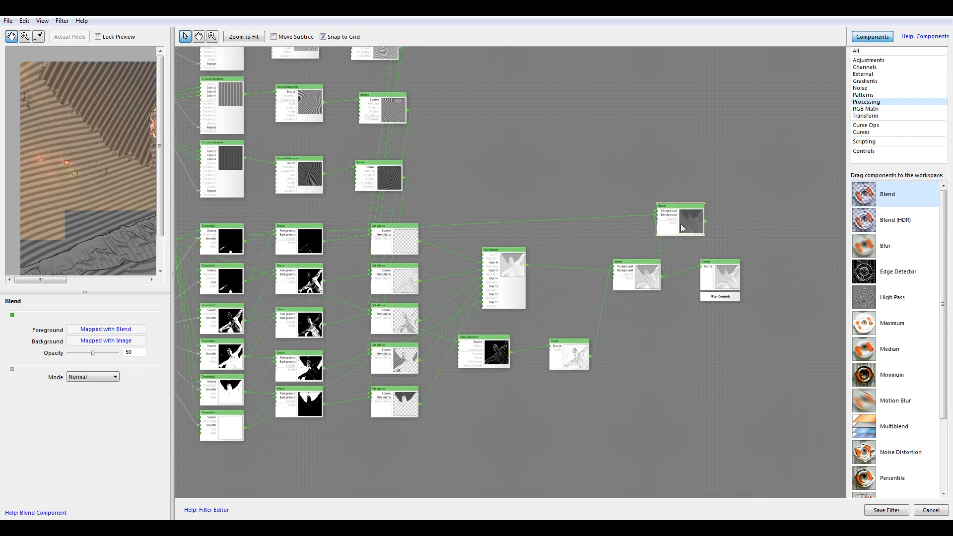
pyautogui.scroll(-1, 32, 111)
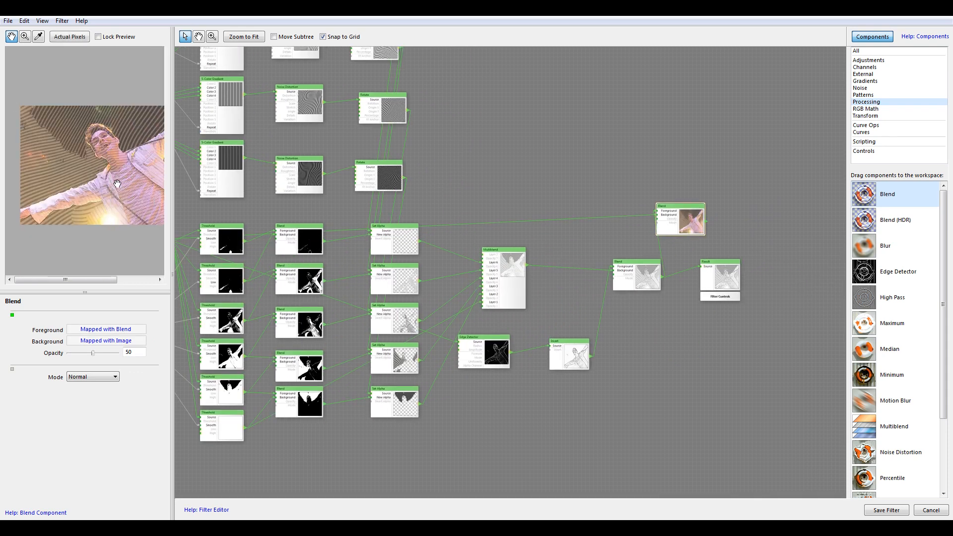
pyautogui.scroll(1, 118, 180)
pyautogui.moveTo(125, 148); pyautogui.dragTo(94, 151)
# Try the Screen mode on the new Blend with an opacity of 91.
pyautogui.click(114, 378)
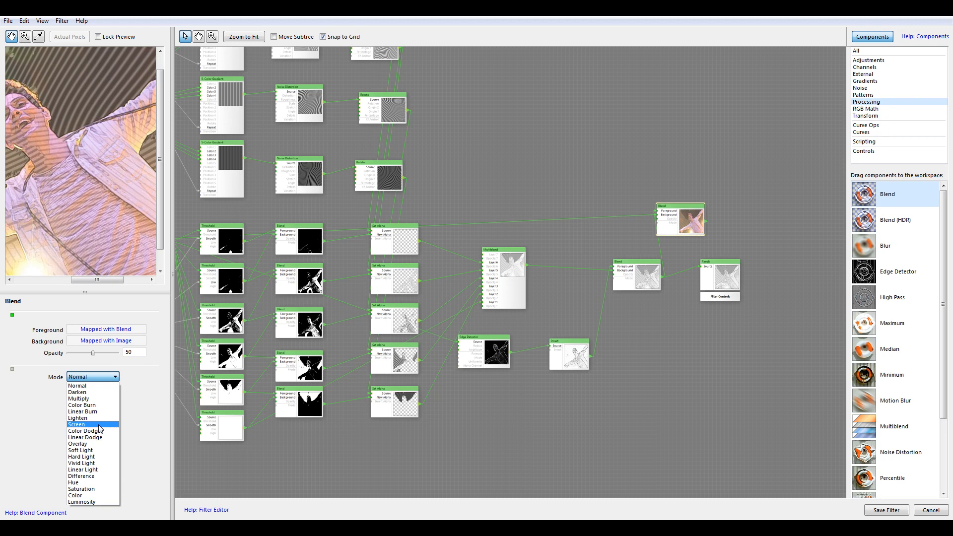
pyautogui.click(99, 424)
pyautogui.moveTo(97, 355); pyautogui.dragTo(114, 356)
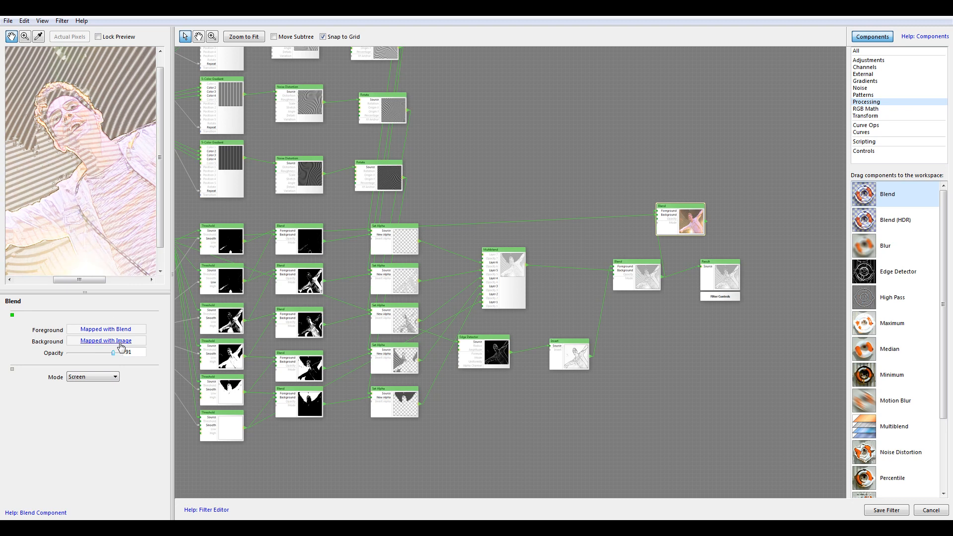
# Set the new Blend's mode to Overlay and its opacity to 86, and check the whole image in the preview.
pyautogui.click(116, 378)
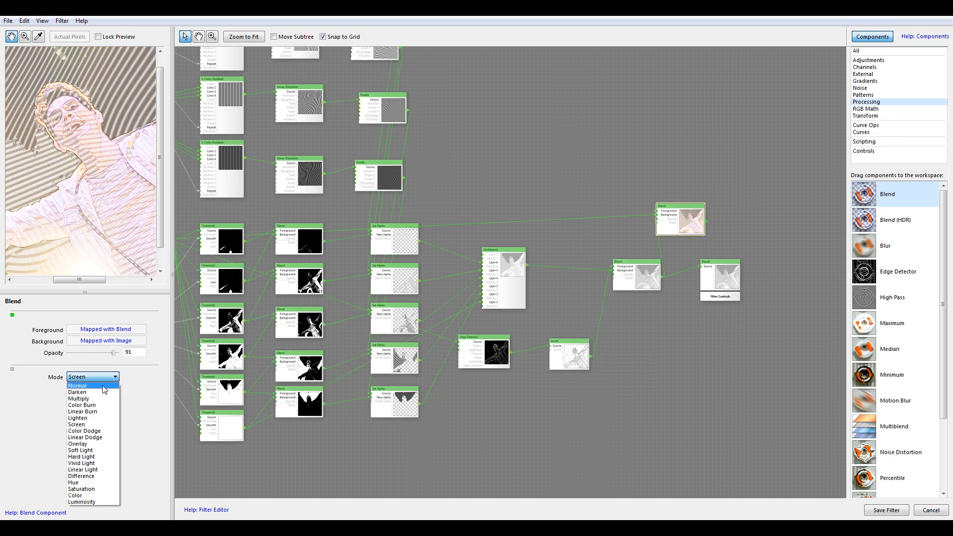
pyautogui.click(97, 445)
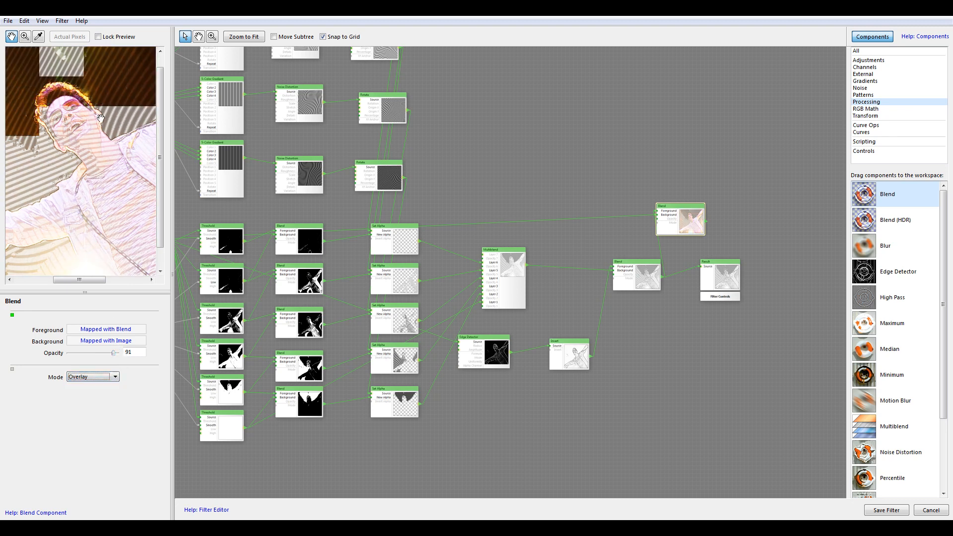
pyautogui.moveTo(114, 353); pyautogui.dragTo(113, 352)
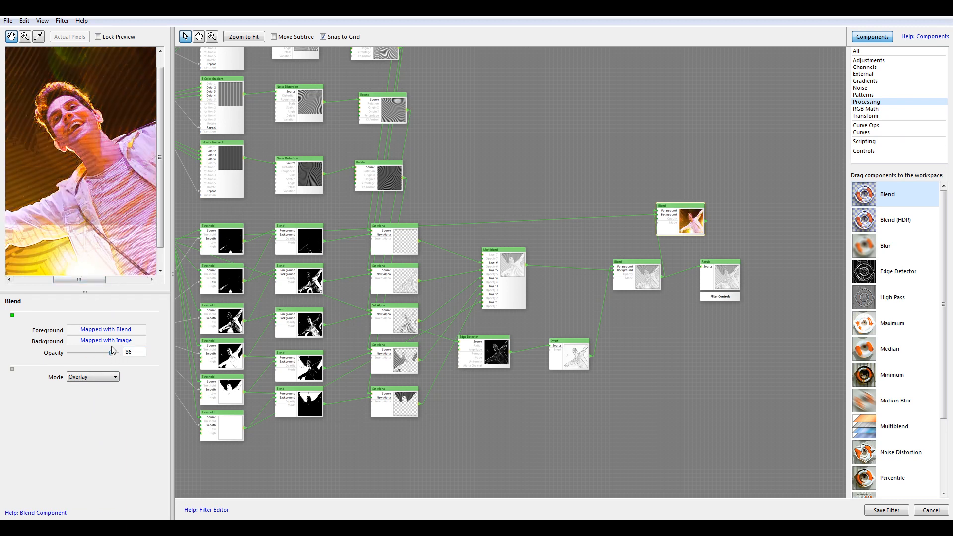
pyautogui.scroll(-1, 147, 169)
pyautogui.scroll(-3, 574, 168)
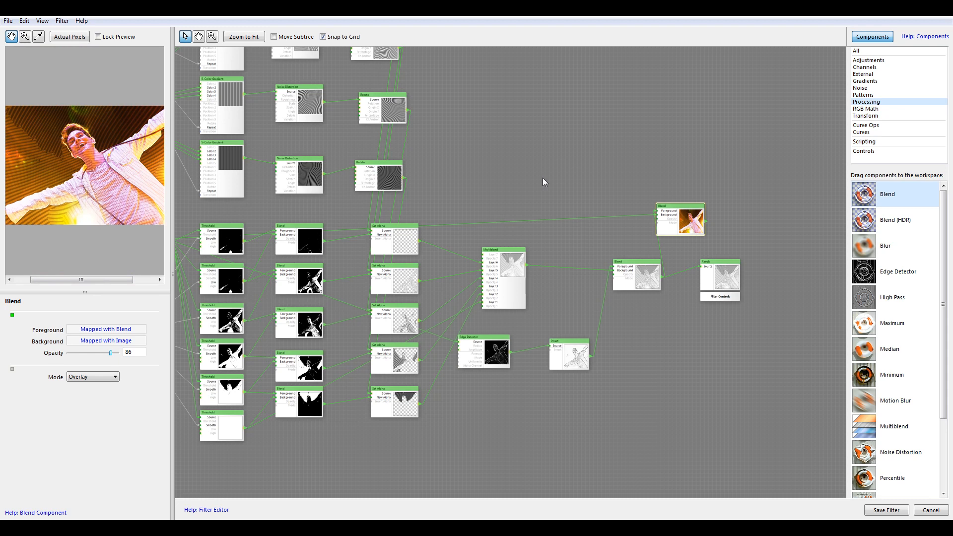
# Increase the Distortion on the five Noise Distortion components, setting the lowest one to 49.
pyautogui.scroll(3, 650, 213)
pyautogui.moveTo(312, 189); pyautogui.dragTo(437, 354)
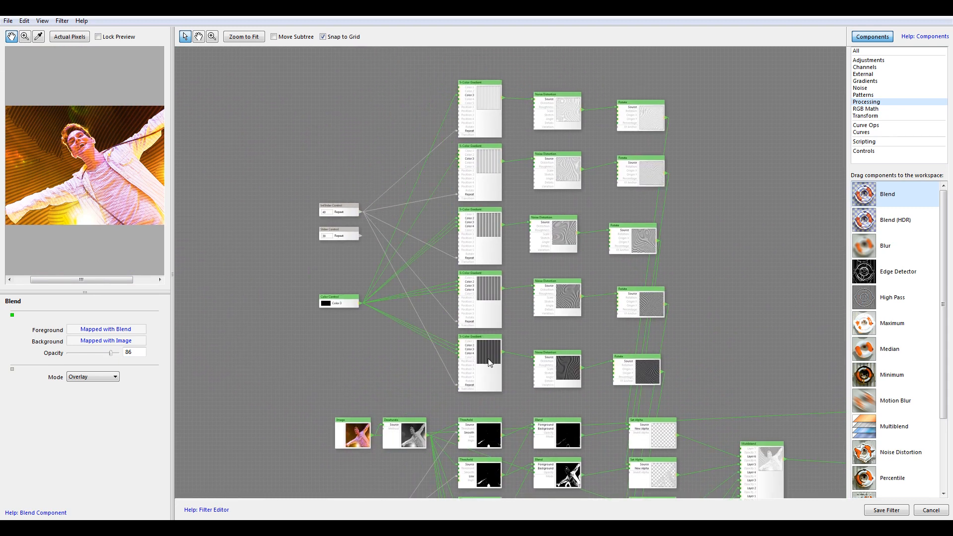
pyautogui.click(570, 119)
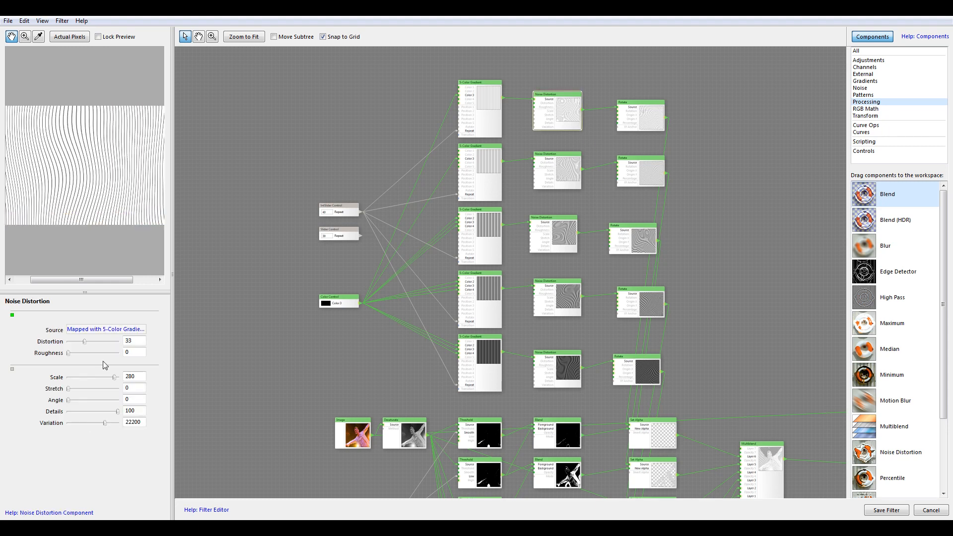
pyautogui.moveTo(83, 340); pyautogui.dragTo(95, 341)
pyautogui.click(553, 156)
pyautogui.click(557, 230)
pyautogui.click(560, 304)
pyautogui.click(562, 365)
pyautogui.moveTo(683, 269); pyautogui.dragTo(630, 221)
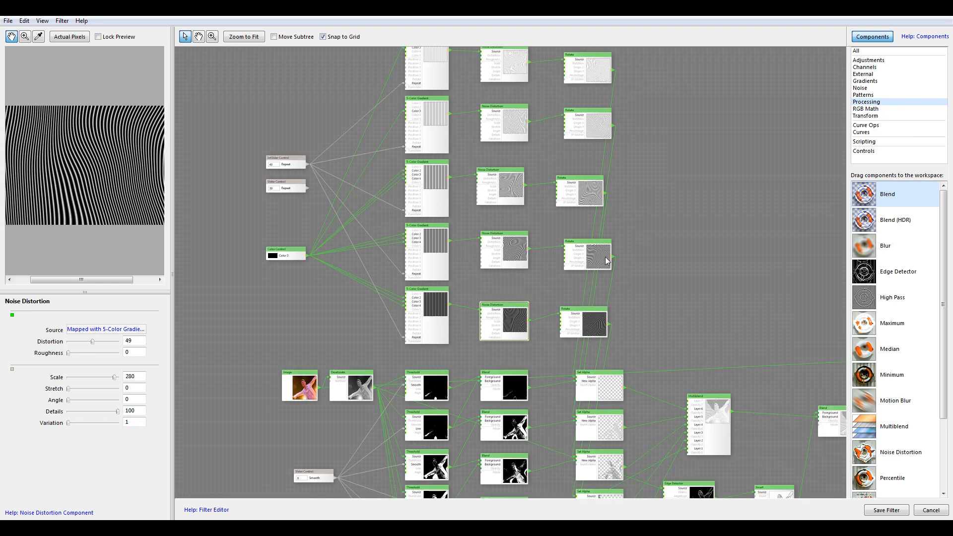
# Delete the unconnected Repeat Slider Control between the other Repeat control and the Color Control.
pyautogui.moveTo(510, 142); pyautogui.dragTo(531, 163)
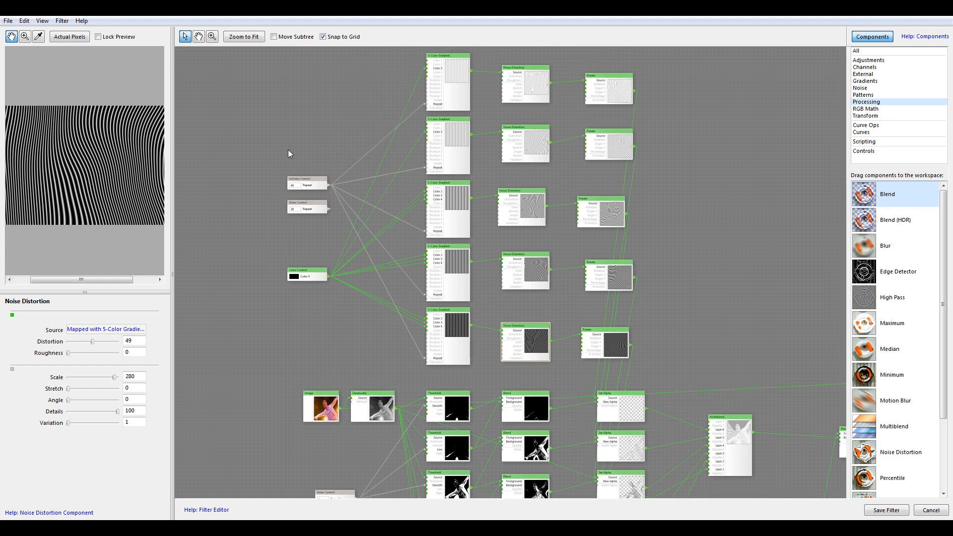
pyautogui.click(310, 209)
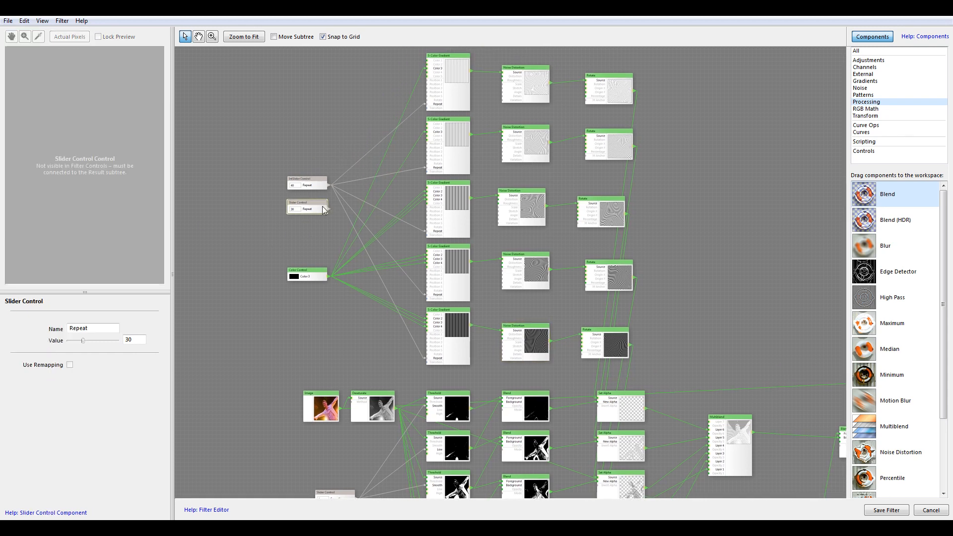
pyautogui.press('Delete')
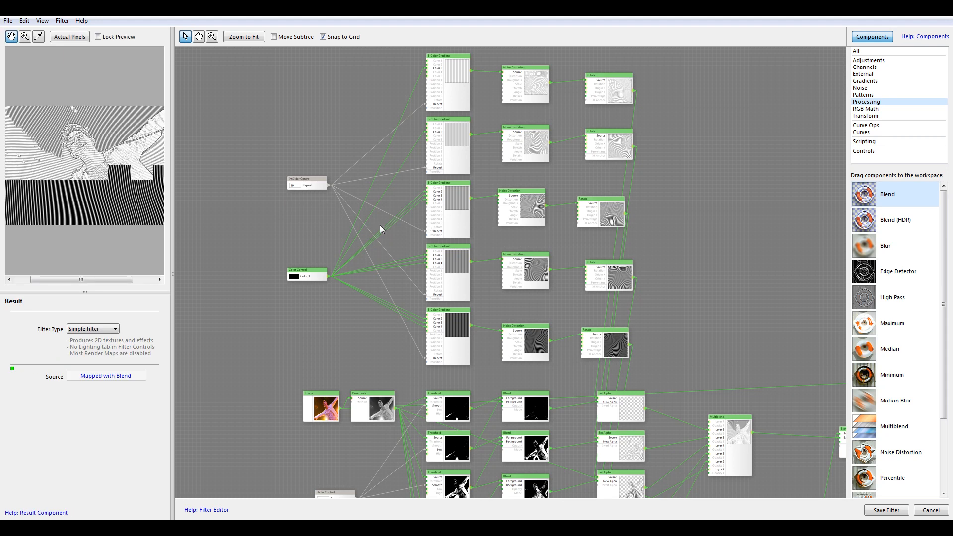
# Add an Ellipse component from the Patterns category in the empty workspace to the left of the Repeat and Color Controls.
pyautogui.moveTo(383, 227); pyautogui.dragTo(454, 250)
pyautogui.moveTo(442, 290); pyautogui.dragTo(443, 339)
pyautogui.moveTo(695, 321); pyautogui.dragTo(733, 88)
pyautogui.moveTo(508, 248); pyautogui.dragTo(714, 409)
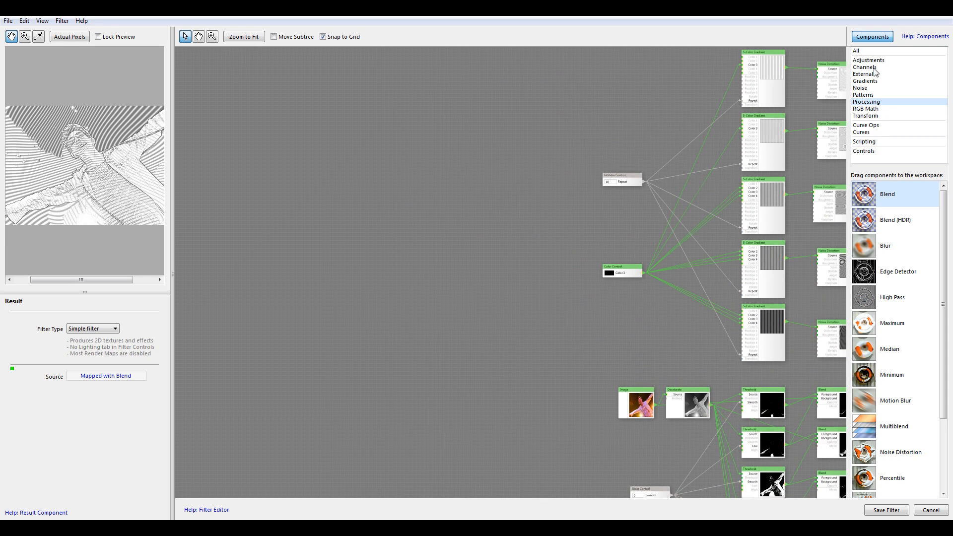
pyautogui.click(869, 95)
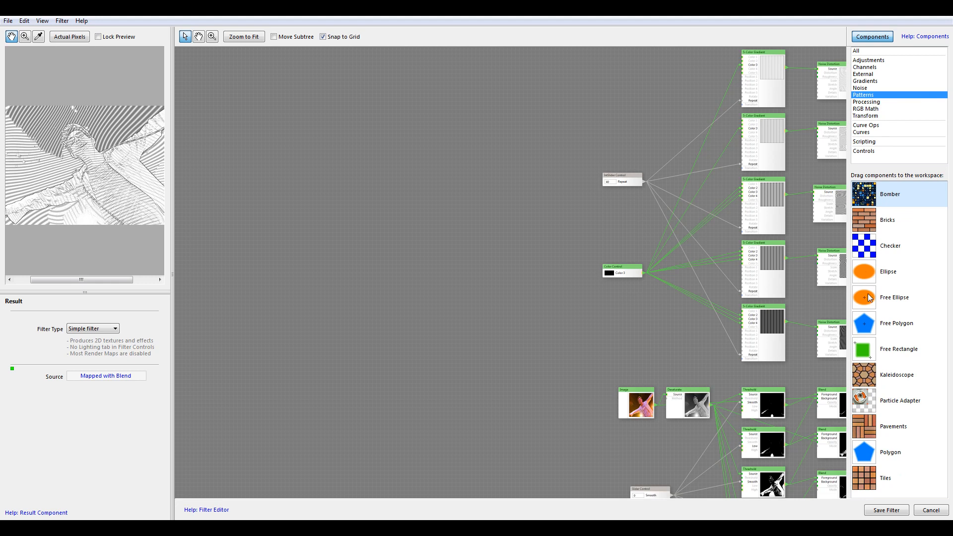
pyautogui.moveTo(868, 276); pyautogui.dragTo(485, 222)
pyautogui.scroll(-2, 104, 165)
pyautogui.scroll(1, 104, 165)
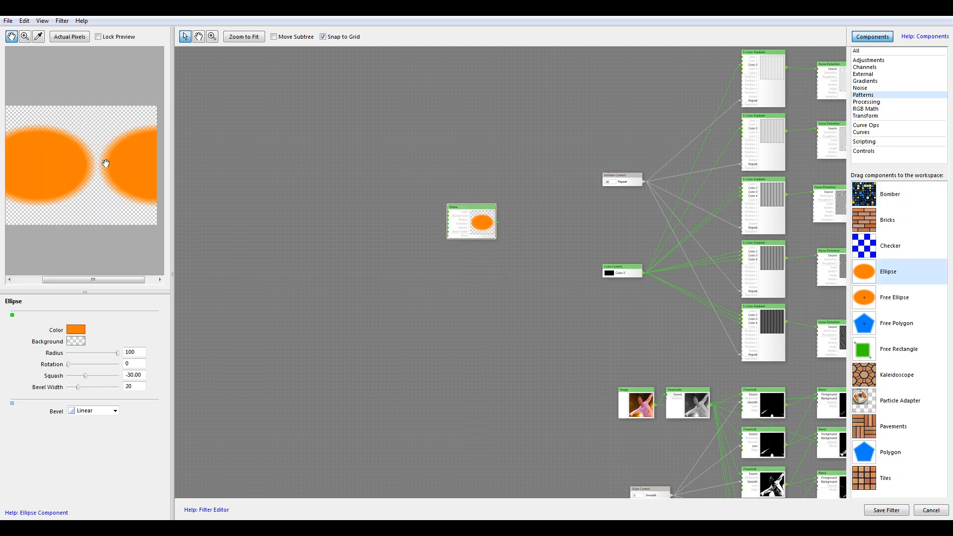
# Change the Ellipse component's color to black.
pyautogui.moveTo(428, 239); pyautogui.dragTo(386, 238)
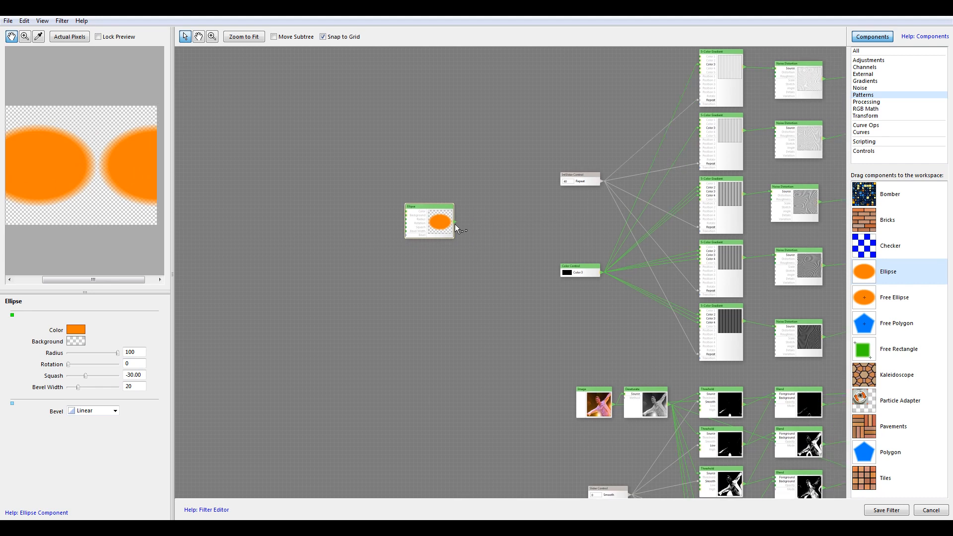
pyautogui.click(78, 331)
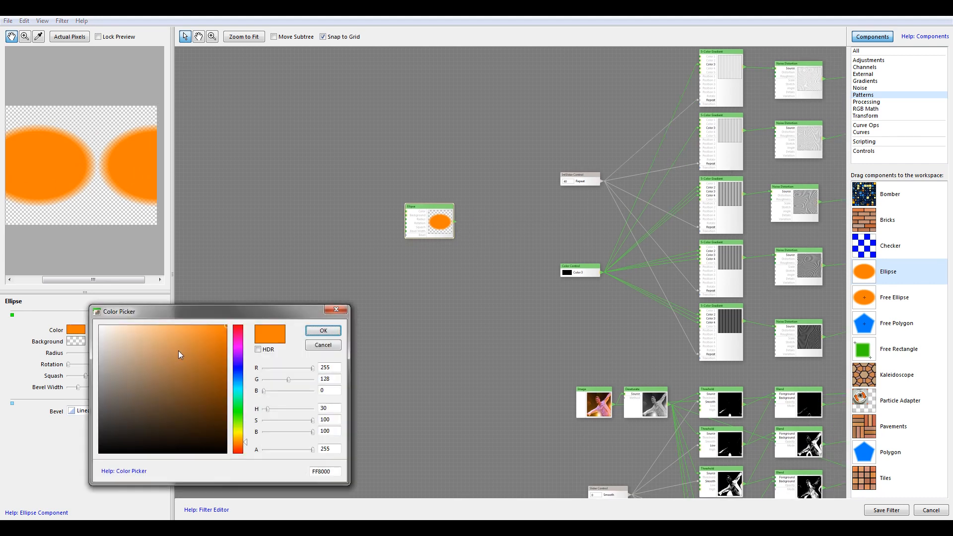
pyautogui.moveTo(179, 350); pyautogui.dragTo(2, 516)
pyautogui.click(323, 330)
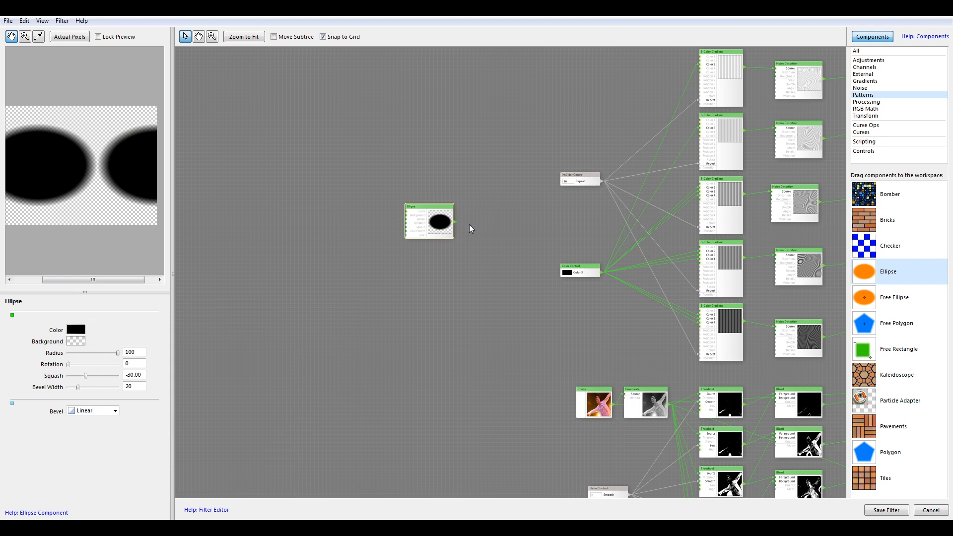
# Reposition the Ellipse component slightly and set its Rotation to 36 and Squash to 4.
pyautogui.moveTo(449, 225); pyautogui.dragTo(438, 218)
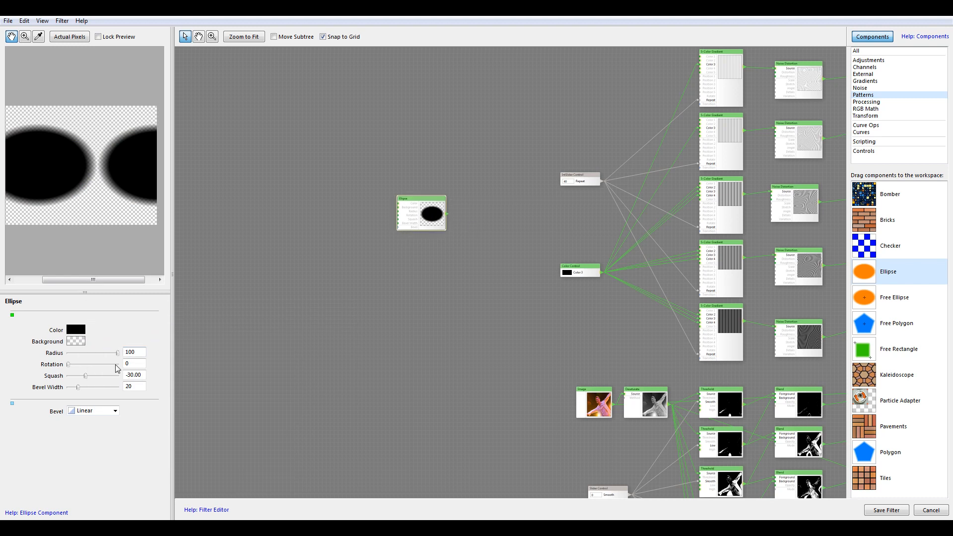
pyautogui.moveTo(119, 355); pyautogui.dragTo(126, 356)
pyautogui.moveTo(69, 368); pyautogui.dragTo(94, 377)
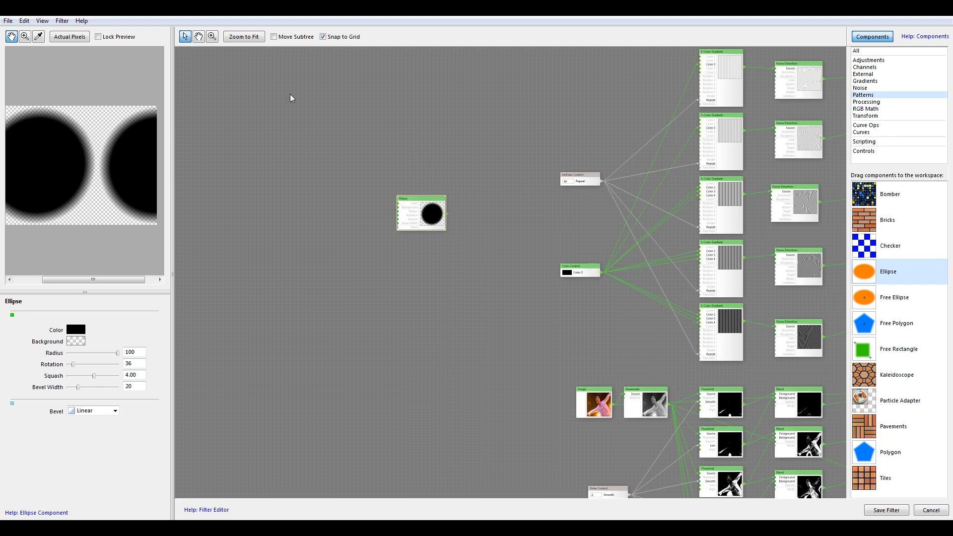
# Add a Noise Distortion component from the Processing category beside the Ellipse and map its Source to the Ellipse.
pyautogui.click(866, 102)
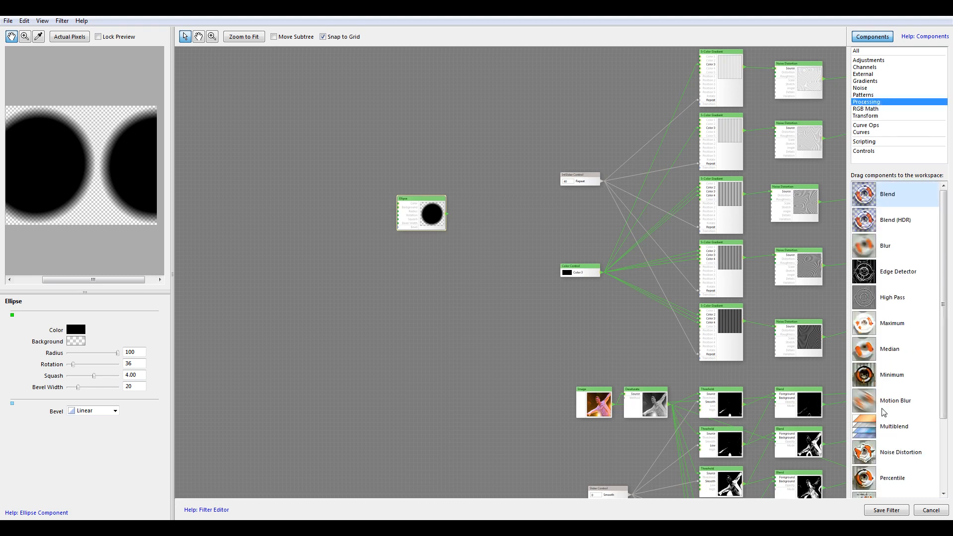
pyautogui.scroll(-2, 896, 414)
pyautogui.moveTo(897, 414); pyautogui.dragTo(492, 216)
pyautogui.moveTo(492, 215); pyautogui.dragTo(484, 208)
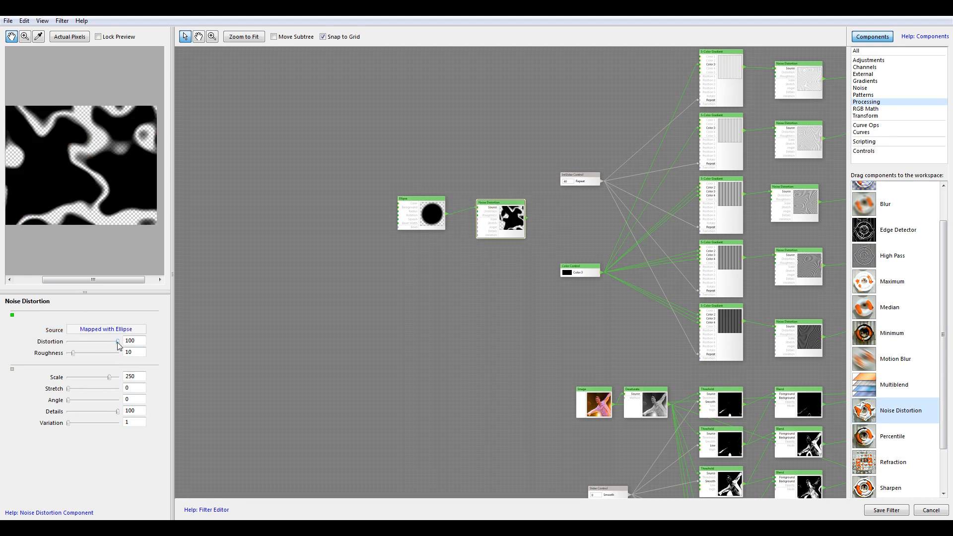
# Set the new Noise Distortion's Distortion to 43 and Roughness to 47.
pyautogui.click(90, 354)
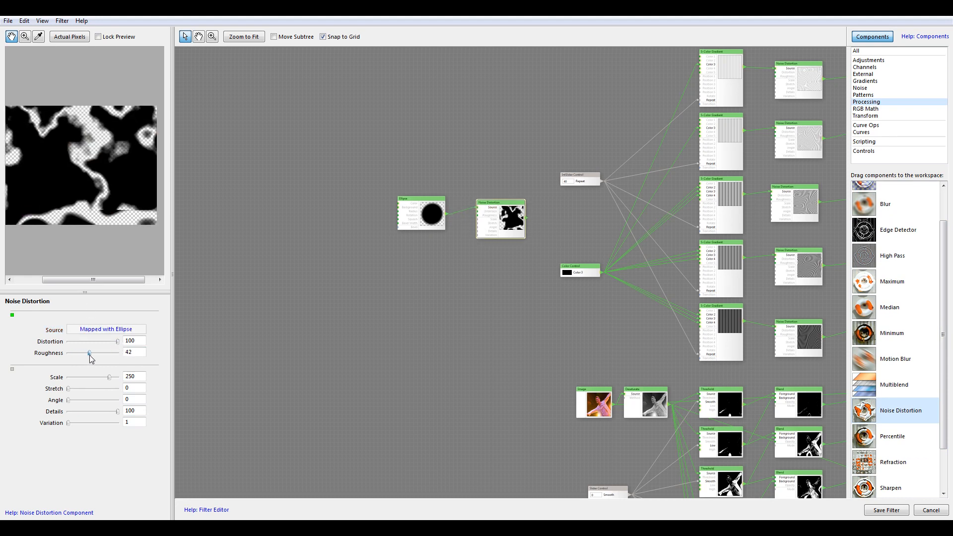
pyautogui.moveTo(119, 342); pyautogui.dragTo(91, 353)
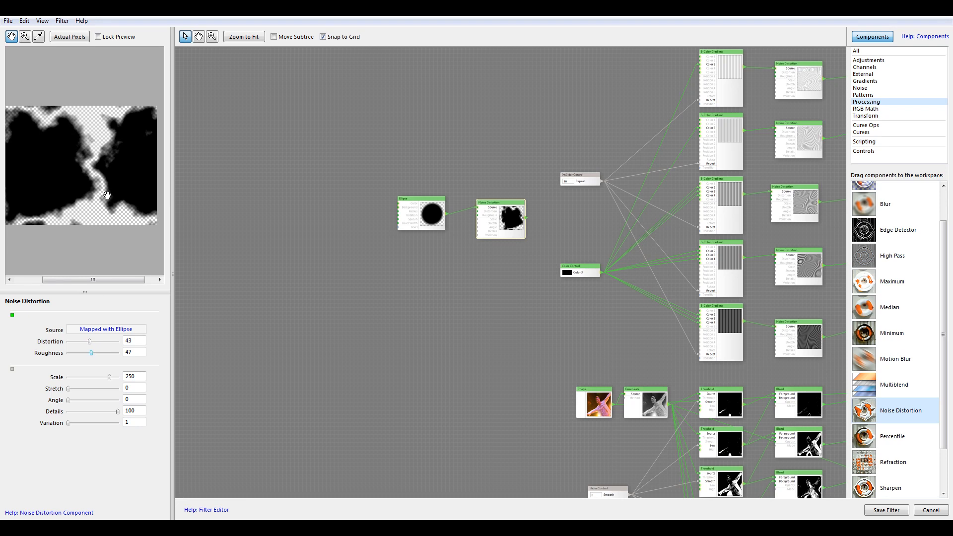
pyautogui.moveTo(60, 187); pyautogui.dragTo(71, 160)
# Move the Ellipse and its Noise Distortion together, farther away from the Repeat and Color Controls.
pyautogui.moveTo(415, 227); pyautogui.dragTo(340, 211)
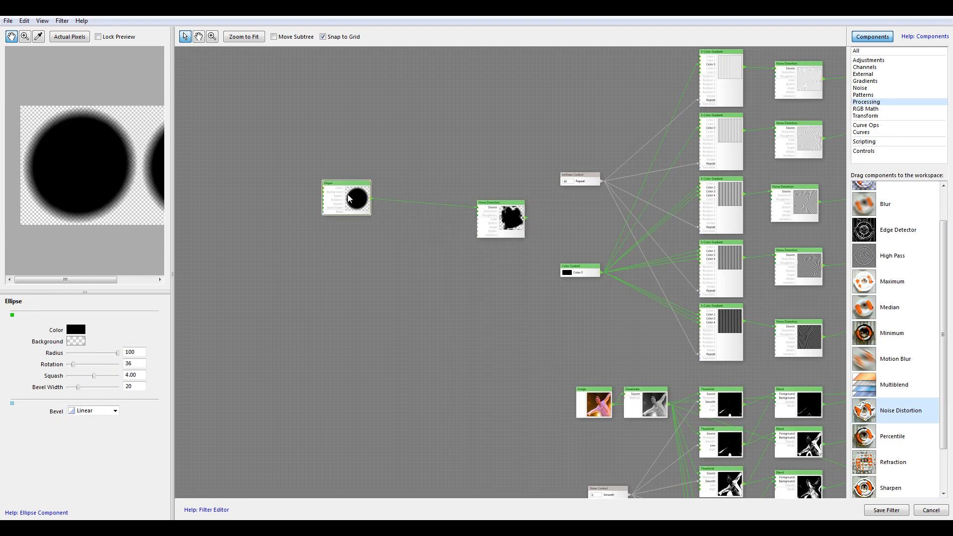
pyautogui.moveTo(511, 228); pyautogui.dragTo(427, 188)
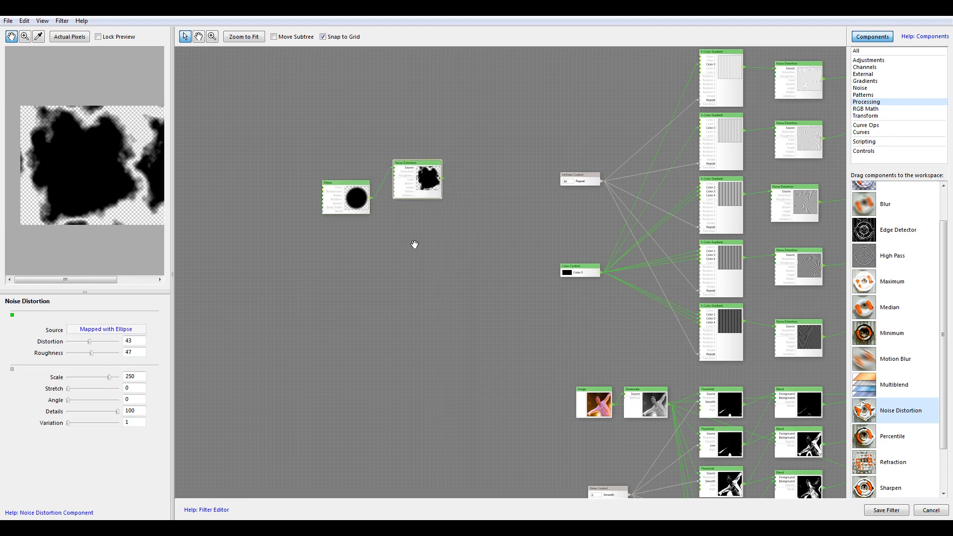
pyautogui.moveTo(425, 240); pyautogui.dragTo(398, 251)
pyautogui.moveTo(304, 201); pyautogui.dragTo(308, 186)
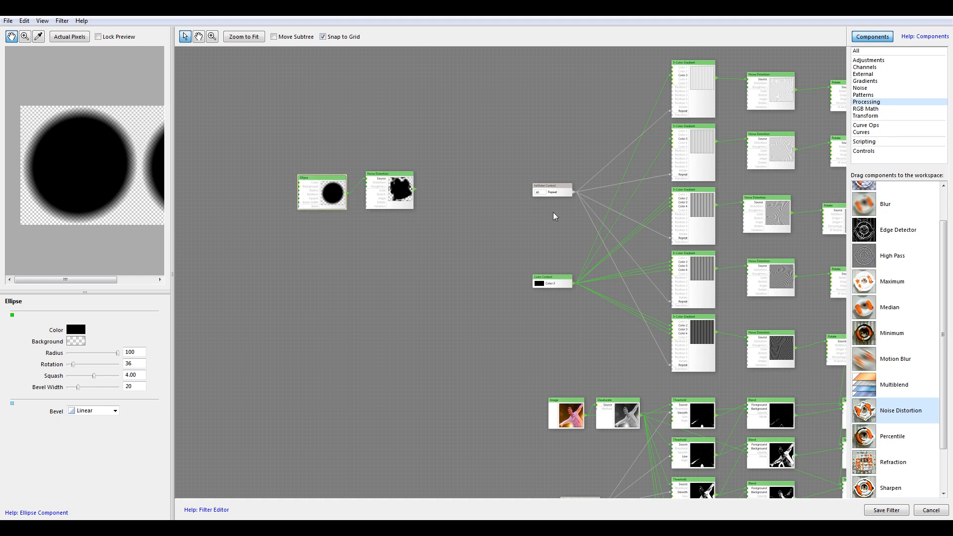
# Add a Motion Blur fed by the Ellipse's Noise Distortion and set Radius to 40, Directional to 91 and Angle to 176.
pyautogui.moveTo(869, 357); pyautogui.dragTo(401, 232)
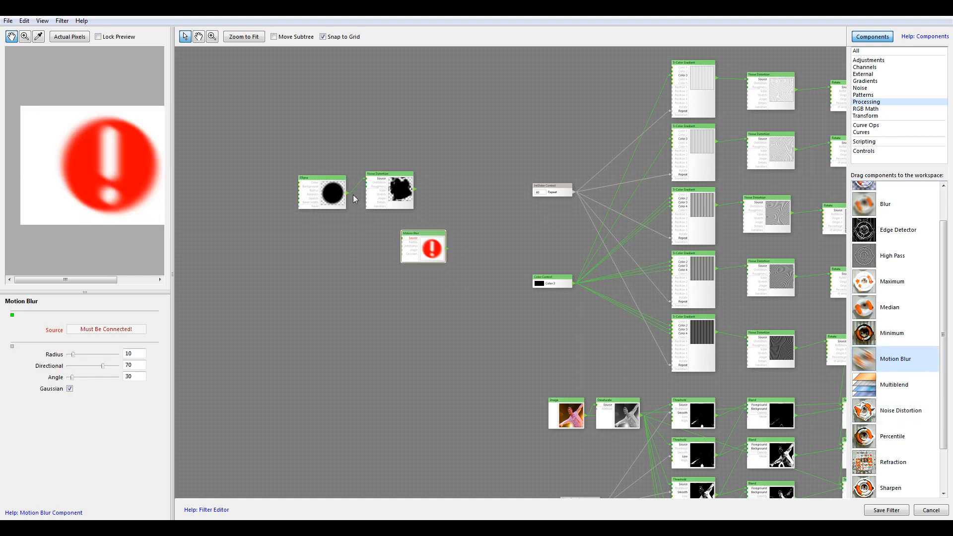
pyautogui.moveTo(414, 189); pyautogui.dragTo(403, 238)
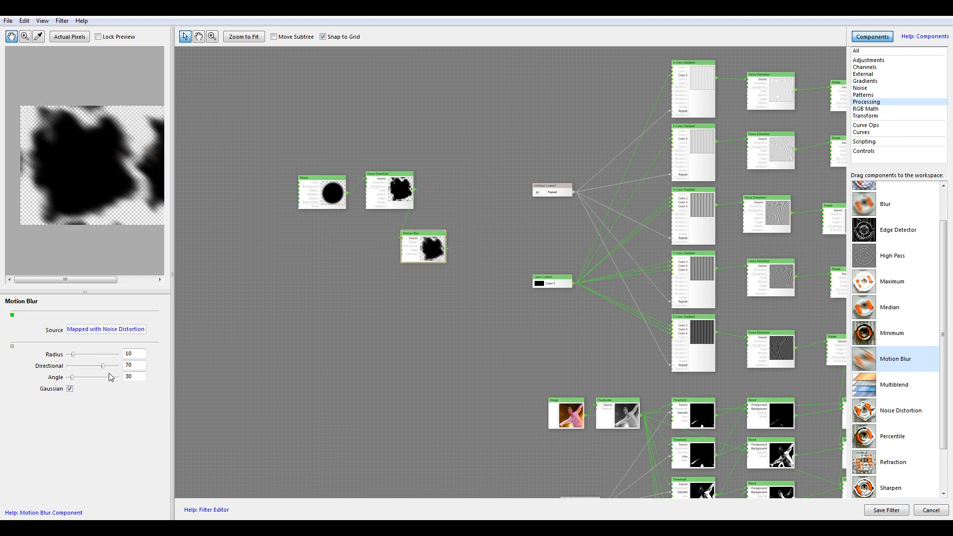
pyautogui.moveTo(102, 366)
pyautogui.mouseDown()
pyautogui.moveTo(89, 365)
pyautogui.moveTo(97, 367)
pyautogui.moveTo(91, 376)
pyautogui.moveTo(112, 367)
pyautogui.moveTo(83, 354)
pyautogui.moveTo(88, 378)
pyautogui.moveTo(109, 367)
pyautogui.moveTo(87, 354)
pyautogui.moveTo(94, 378)
pyautogui.mouseUp()
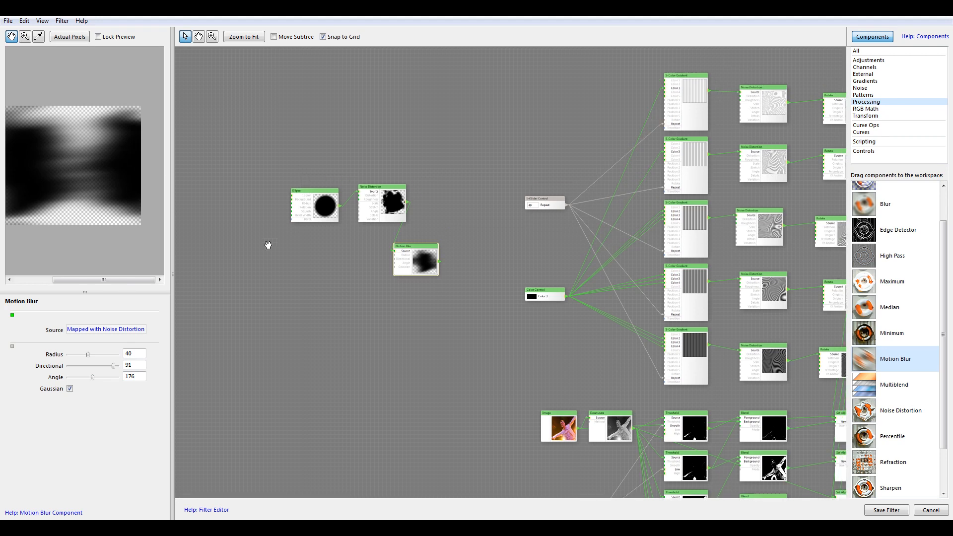
# Rearrange the ellipse branch so the Motion Blur sits directly below the Noise Distortion, with the Ellipse apart to their left.
pyautogui.click(434, 217)
pyautogui.moveTo(434, 217); pyautogui.dragTo(454, 213)
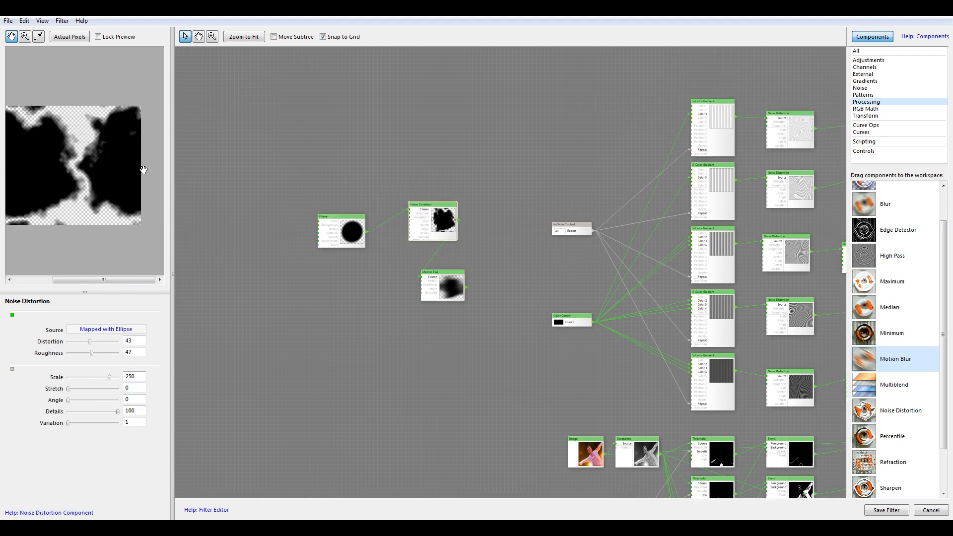
pyautogui.moveTo(454, 296); pyautogui.dragTo(439, 284)
pyautogui.moveTo(305, 240); pyautogui.dragTo(238, 230)
pyautogui.moveTo(428, 226); pyautogui.dragTo(384, 222)
pyautogui.moveTo(403, 261); pyautogui.dragTo(398, 217)
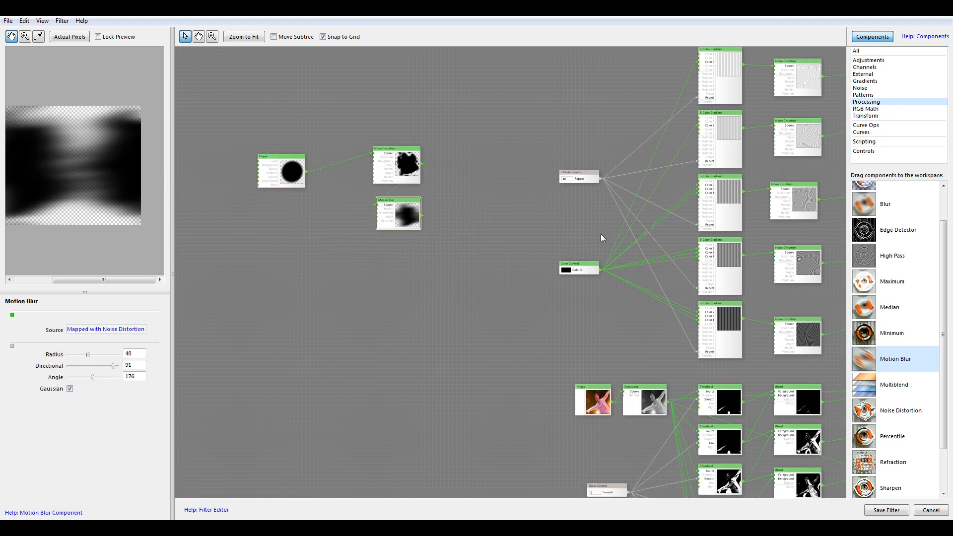
pyautogui.moveTo(441, 220); pyautogui.dragTo(469, 262)
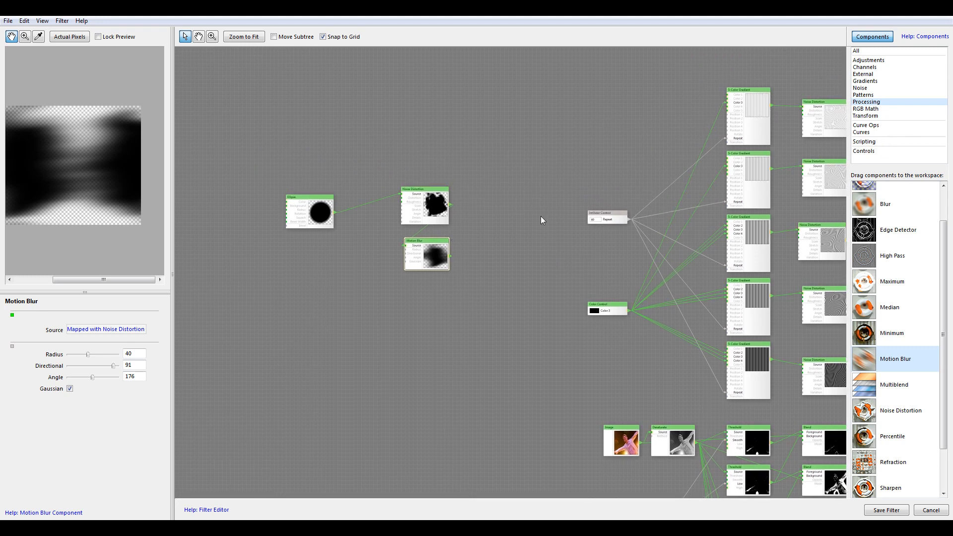
pyautogui.click(434, 210)
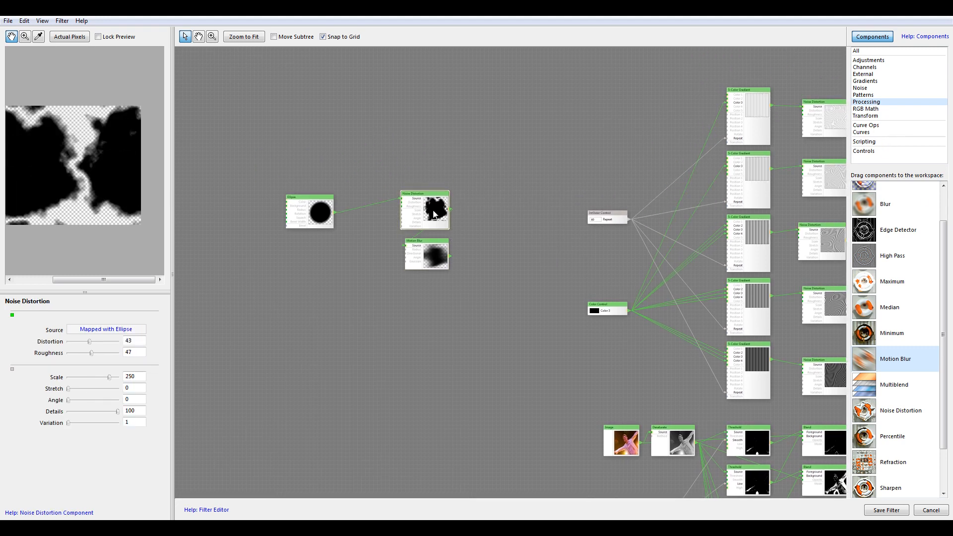
# Add a Perlin Noise component from the Noise category below the Motion Blur.
pyautogui.click(862, 88)
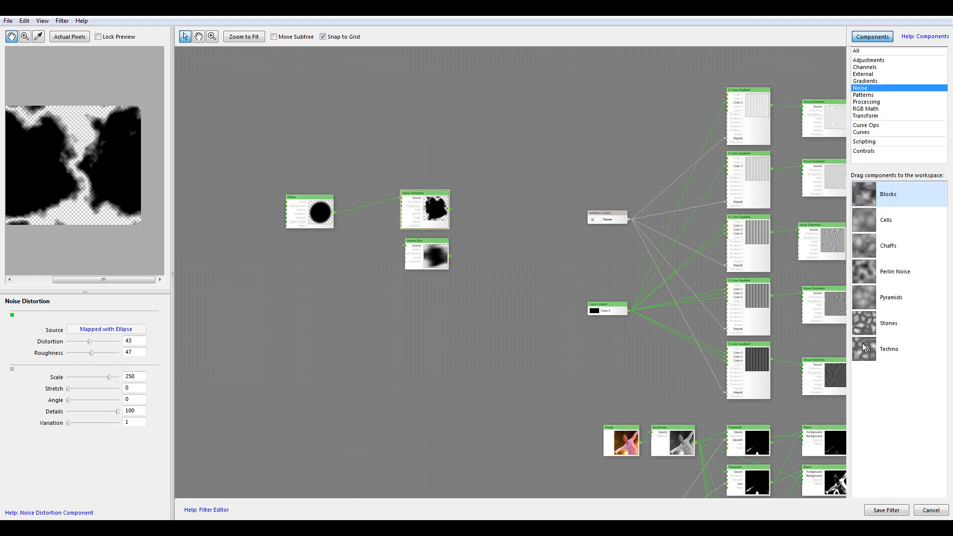
pyautogui.moveTo(868, 283); pyautogui.dragTo(353, 277)
pyautogui.moveTo(400, 302); pyautogui.dragTo(446, 324)
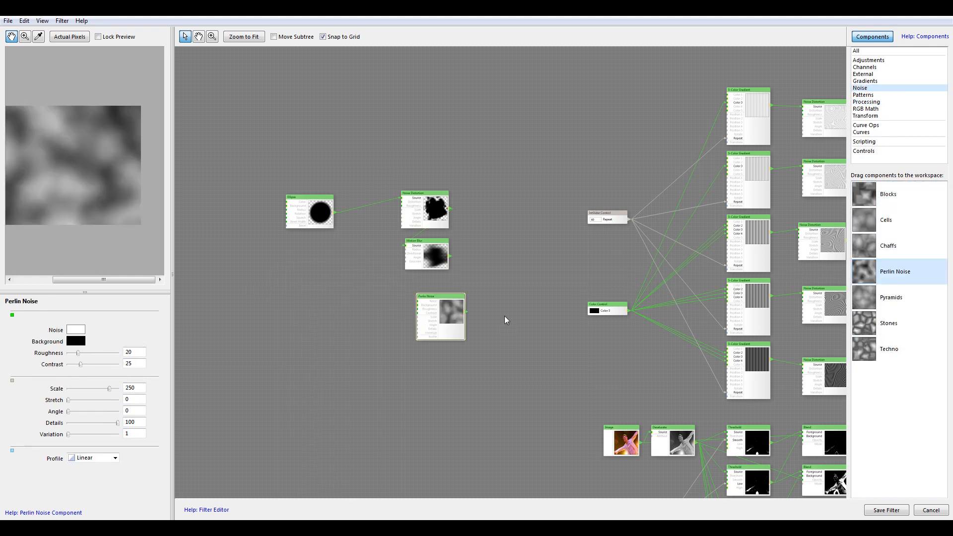
# Set the Perlin Noise's Roughness to 67, Stretch to 54 and Contrast to 58.
pyautogui.scroll(-3, 362, 319)
pyautogui.moveTo(78, 353); pyautogui.dragTo(100, 353)
pyautogui.moveTo(69, 400); pyautogui.dragTo(95, 401)
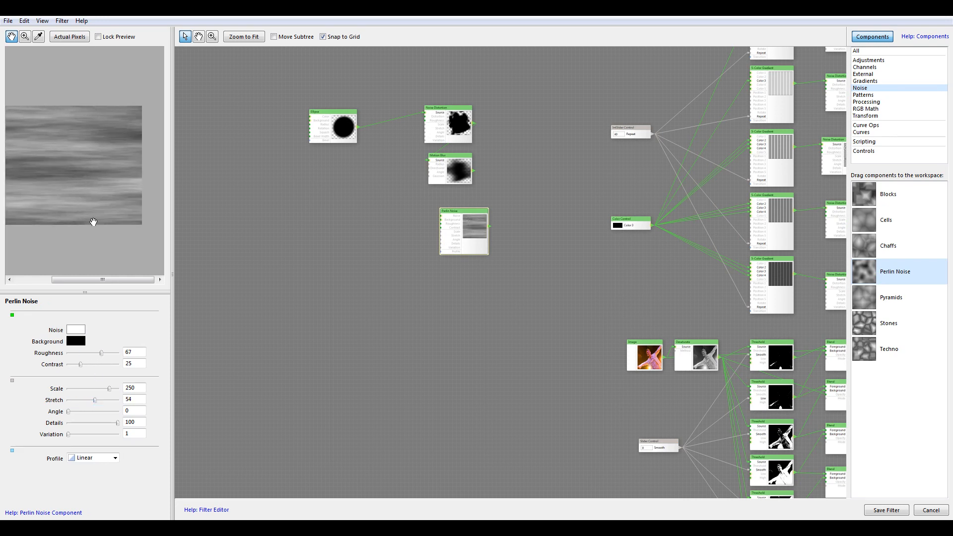
pyautogui.click(97, 365)
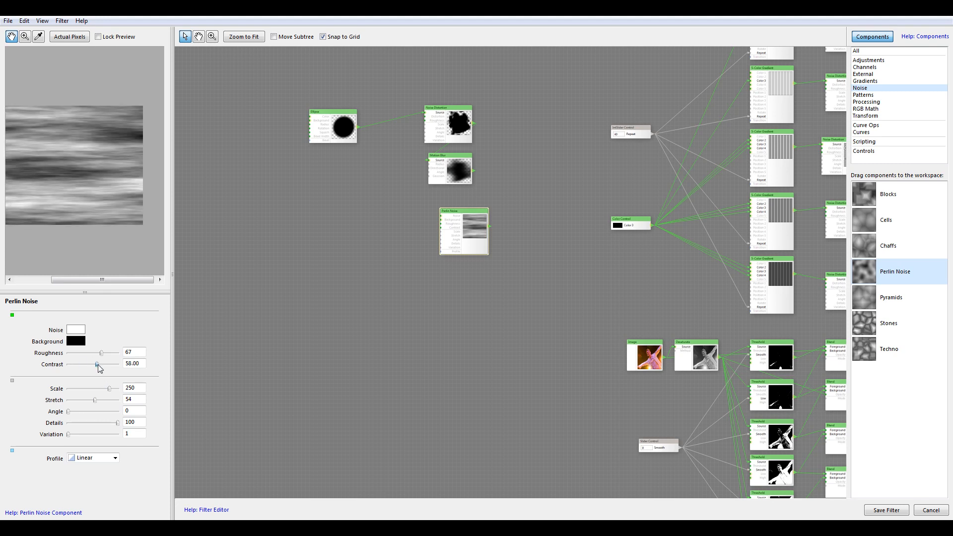
# Move the Perlin Noise close beneath the Motion Blur and raise its Contrast to 72.
pyautogui.click(616, 180)
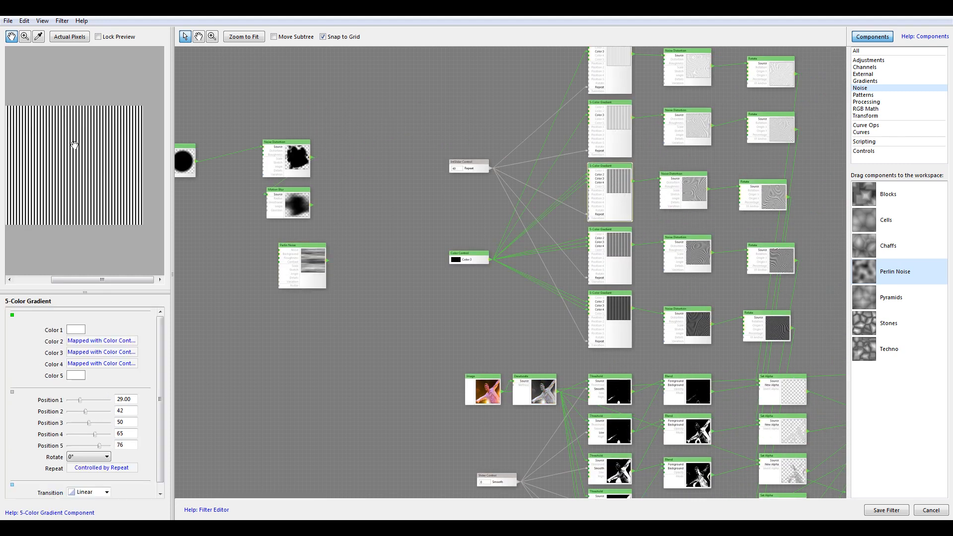
pyautogui.moveTo(310, 271); pyautogui.dragTo(298, 263)
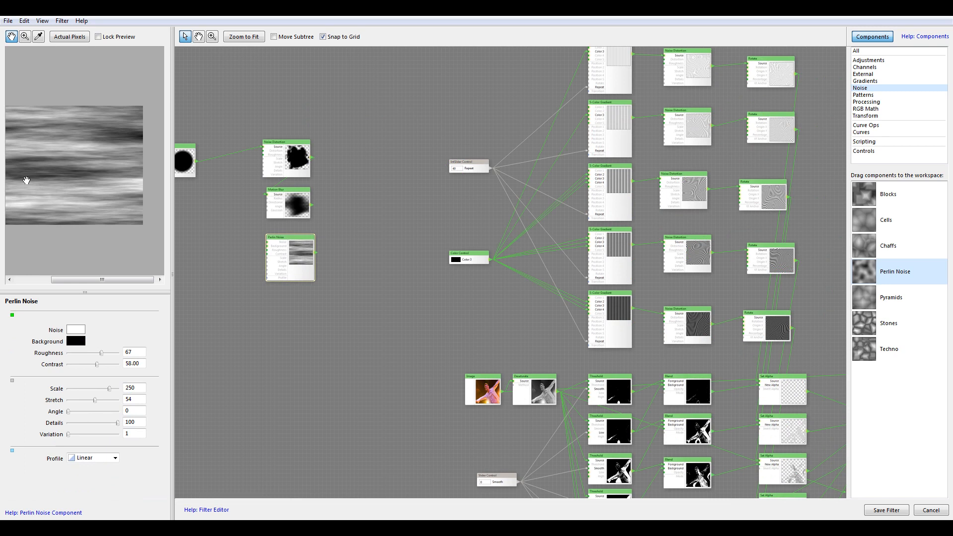
pyautogui.moveTo(216, 233); pyautogui.dragTo(290, 243)
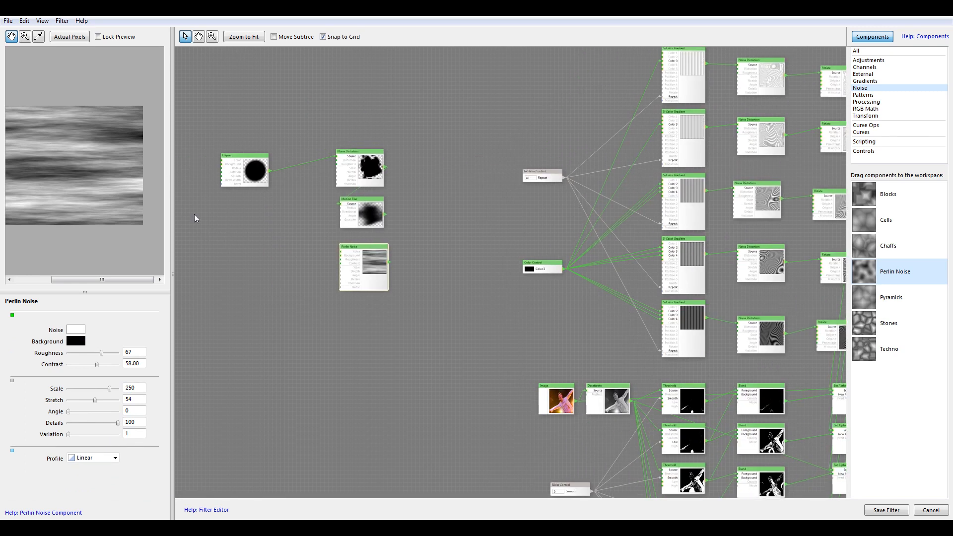
pyautogui.moveTo(97, 365); pyautogui.dragTo(104, 365)
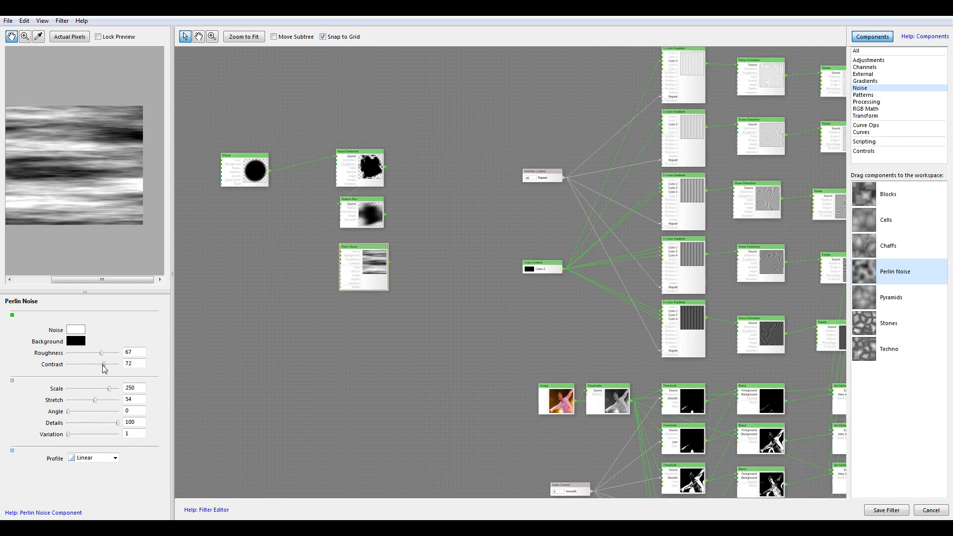
pyautogui.moveTo(437, 212); pyautogui.dragTo(447, 234)
pyautogui.moveTo(389, 277); pyautogui.dragTo(383, 269)
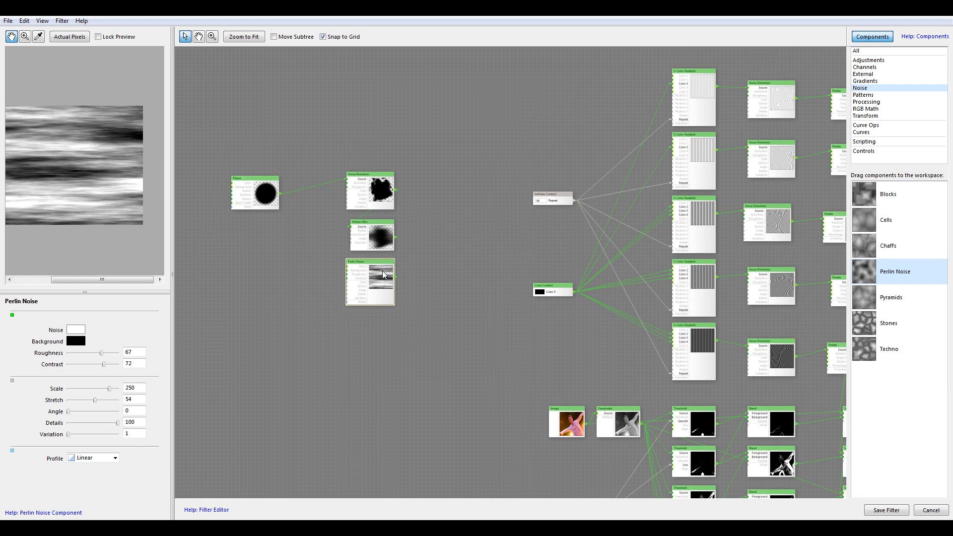
# Add a Set Alpha component from the Channels category, with Perlin Noise as Source and Motion Blur as New Alpha.
pyautogui.click(876, 60)
pyautogui.click(867, 68)
pyautogui.click(855, 481)
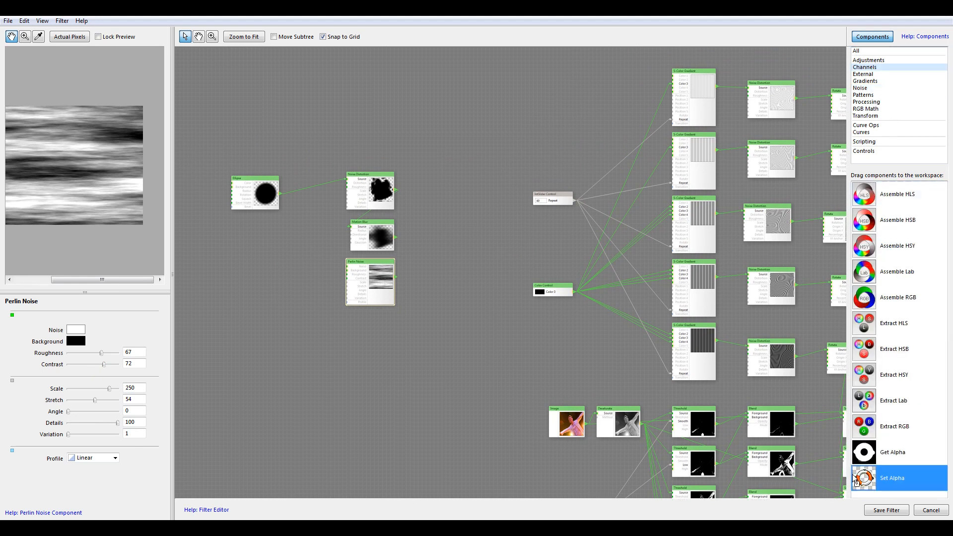
pyautogui.moveTo(437, 207); pyautogui.dragTo(425, 267)
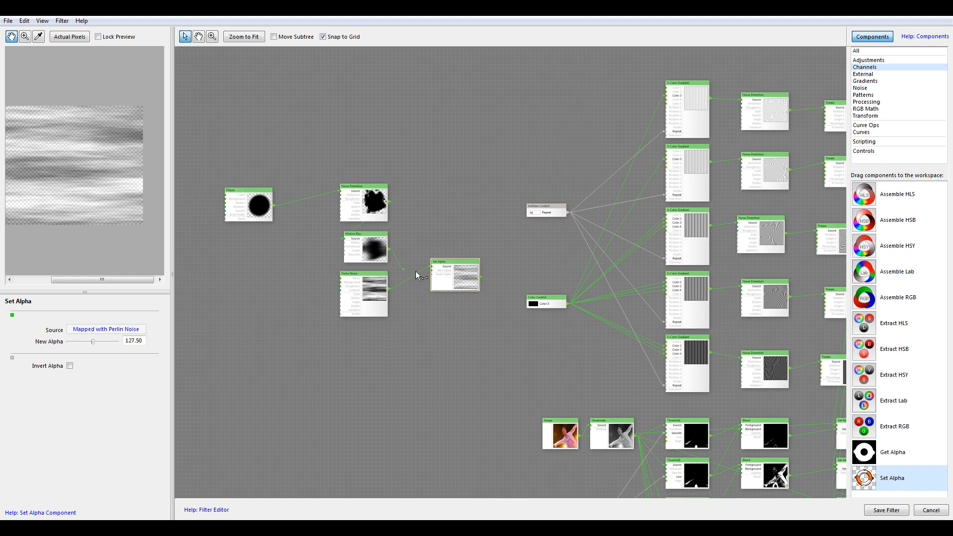
pyautogui.moveTo(437, 270); pyautogui.dragTo(437, 271)
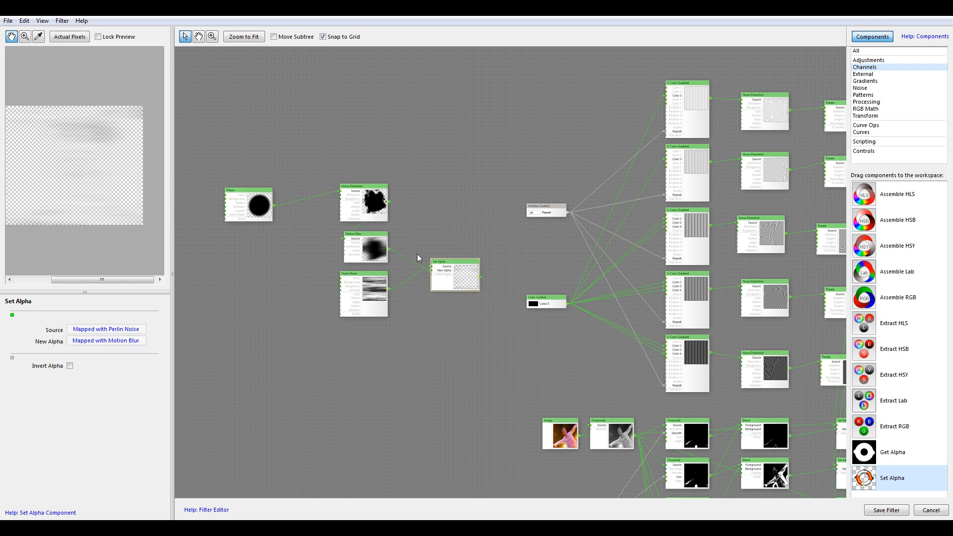
# Try the ellipse branch's Noise Distortion as the Set Alpha's New Alpha in place of the Motion Blur.
pyautogui.moveTo(430, 274); pyautogui.dragTo(430, 270)
pyautogui.click(66, 160)
pyautogui.scroll(-1, 65, 161)
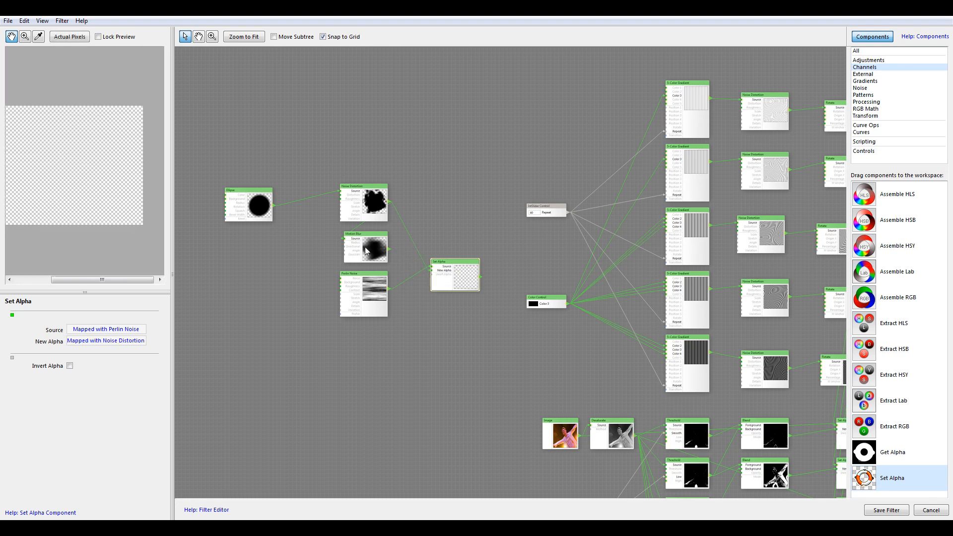
# Set the Perlin Noise's Scale to 276 and adjust the placement of the Set Alpha and Perlin Noise components.
pyautogui.moveTo(438, 274); pyautogui.dragTo(447, 279)
pyautogui.click(373, 297)
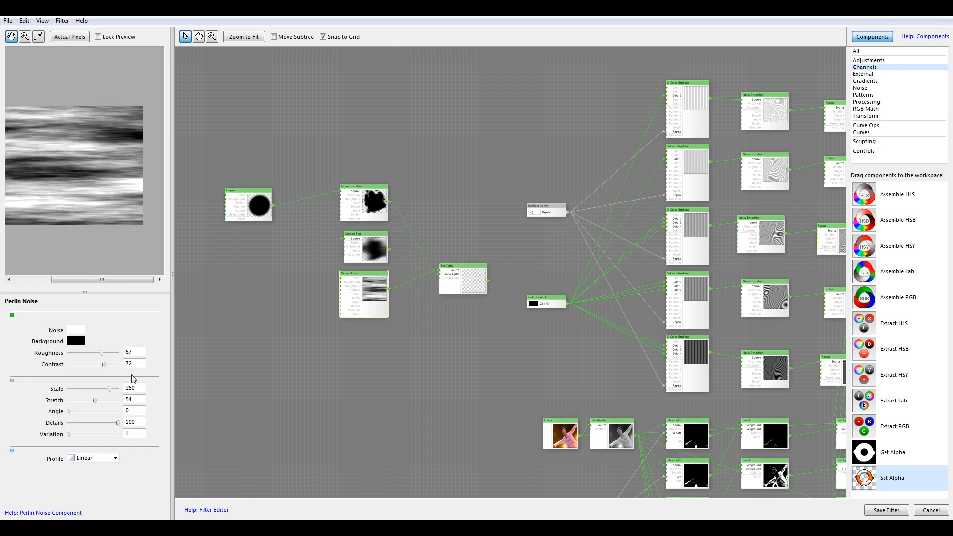
pyautogui.moveTo(106, 391); pyautogui.dragTo(114, 396)
pyautogui.scroll(1, 435, 291)
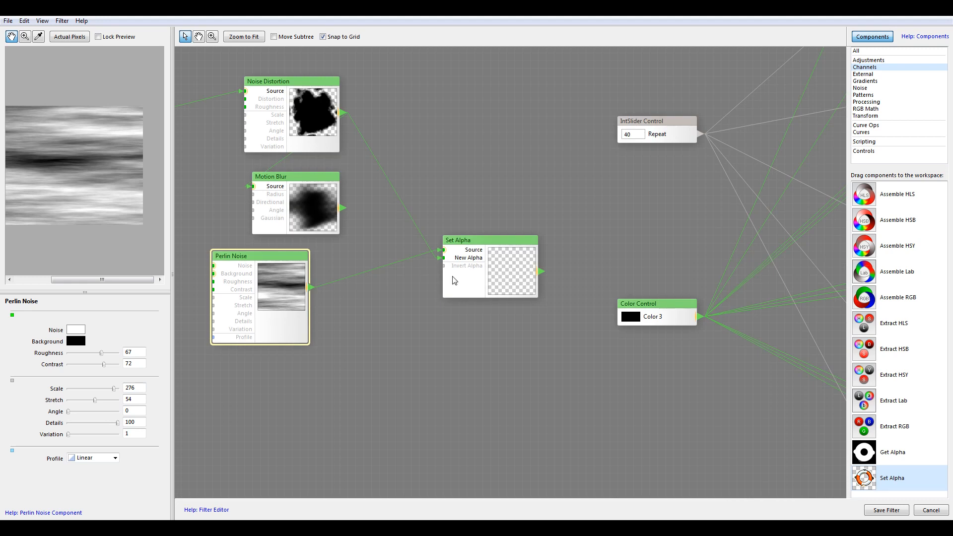
pyautogui.scroll(-1, 485, 262)
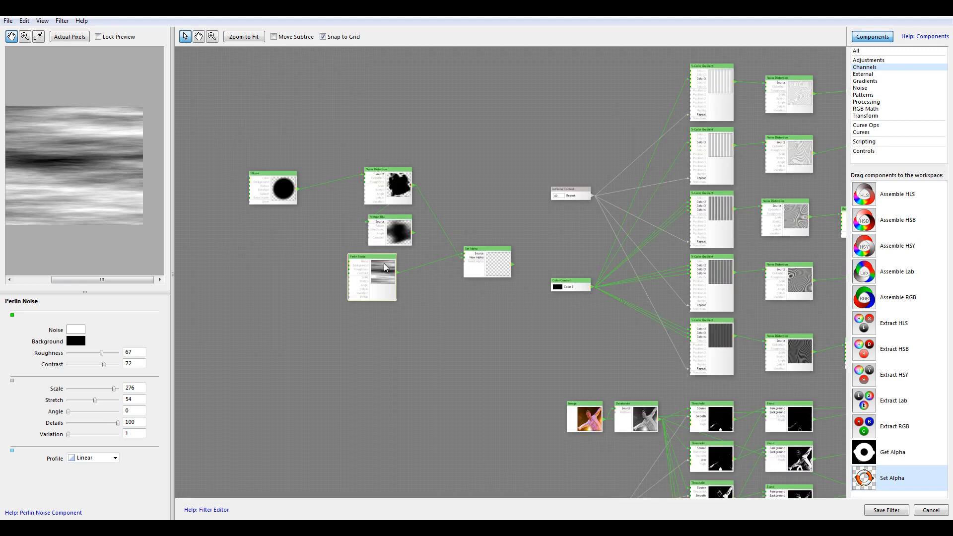
pyautogui.moveTo(394, 255); pyautogui.dragTo(418, 256)
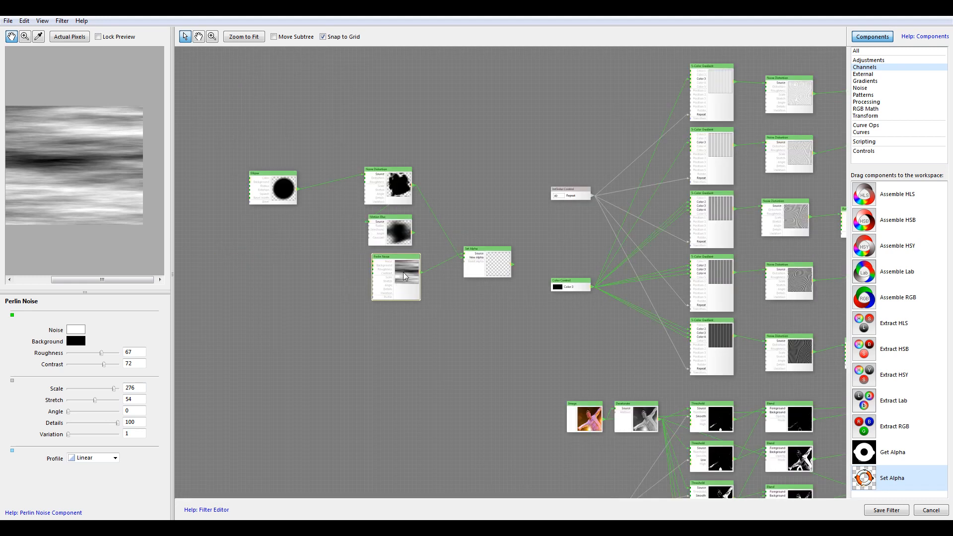
# Map the Set Alpha's New Alpha to the Motion Blur and line the Motion Blur up above the Perlin Noise.
pyautogui.click(465, 262)
pyautogui.moveTo(55, 163); pyautogui.dragTo(98, 166)
pyautogui.scroll(1, 89, 159)
pyautogui.scroll(-1, 89, 159)
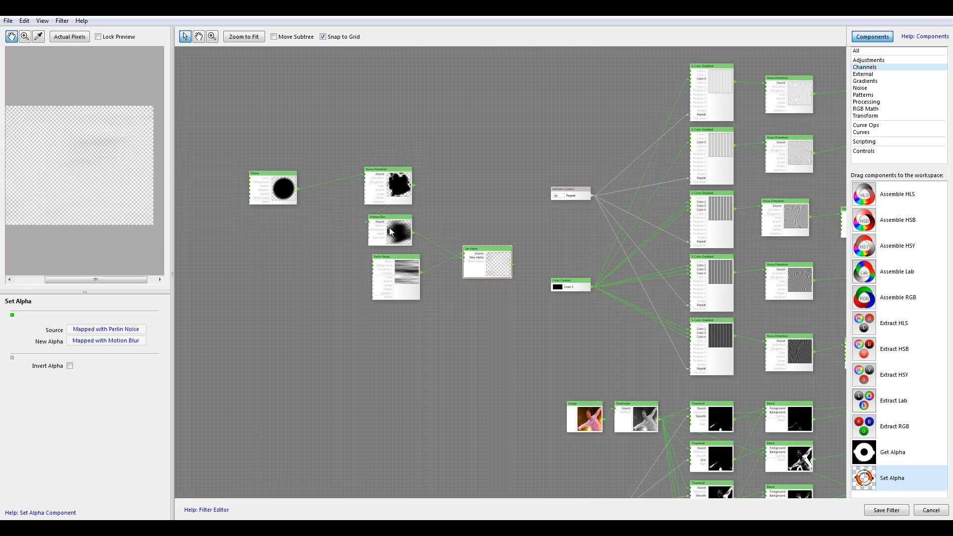
pyautogui.moveTo(386, 231); pyautogui.dragTo(394, 230)
pyautogui.click(490, 271)
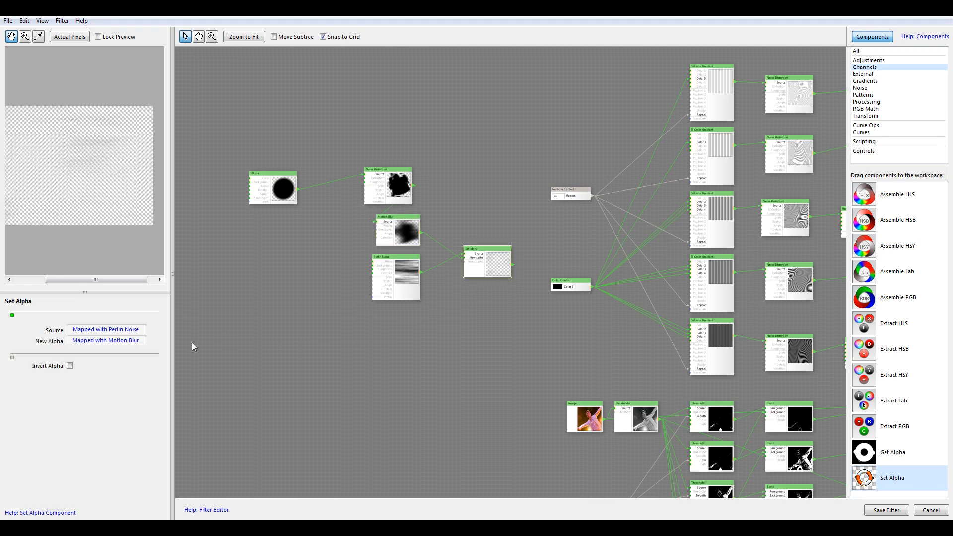
# Invert the Set Alpha's alpha and try Noise Distortion and Motion Blur as its Source, with Perlin Noise as New Alpha.
pyautogui.click(70, 366)
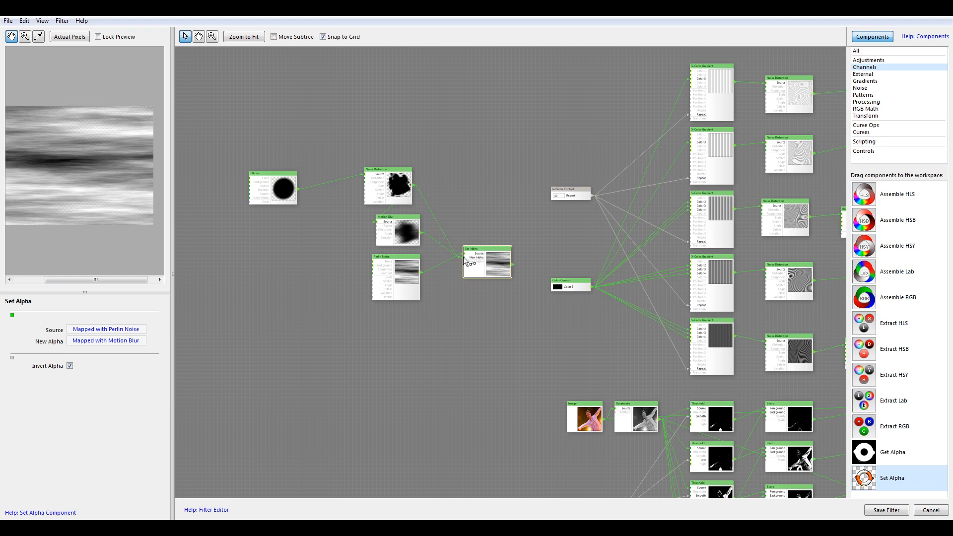
pyautogui.moveTo(472, 256); pyautogui.dragTo(466, 254)
pyautogui.moveTo(80, 147); pyautogui.dragTo(103, 147)
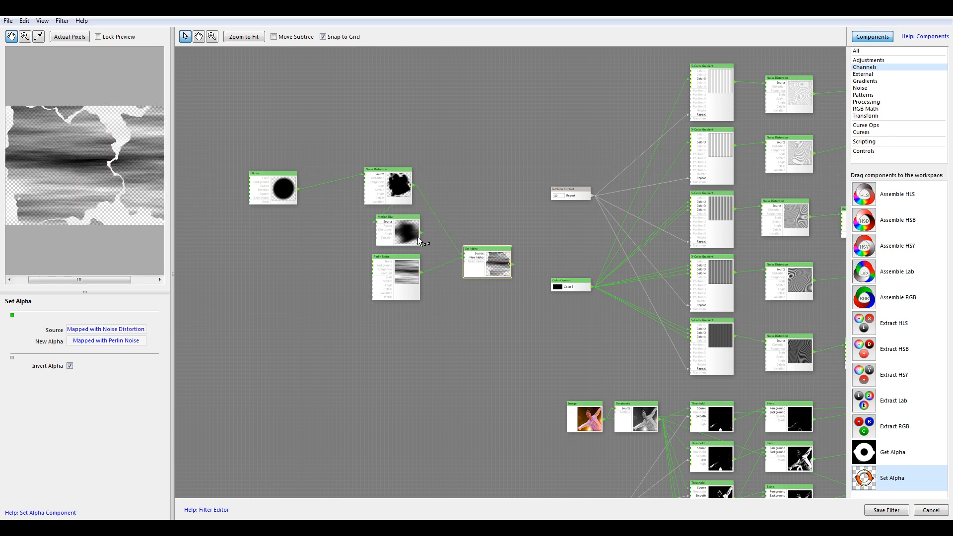
pyautogui.moveTo(465, 251); pyautogui.dragTo(466, 254)
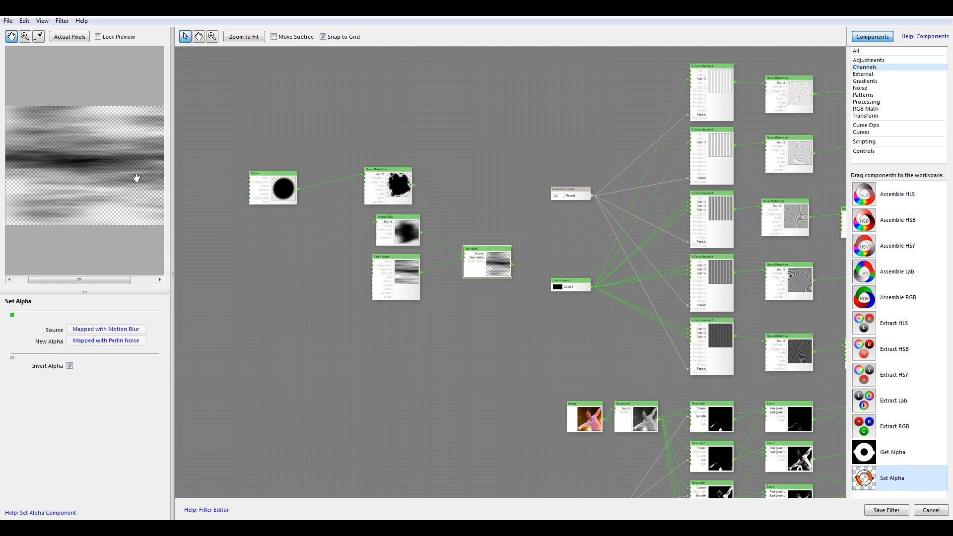
pyautogui.moveTo(107, 163); pyautogui.dragTo(32, 144)
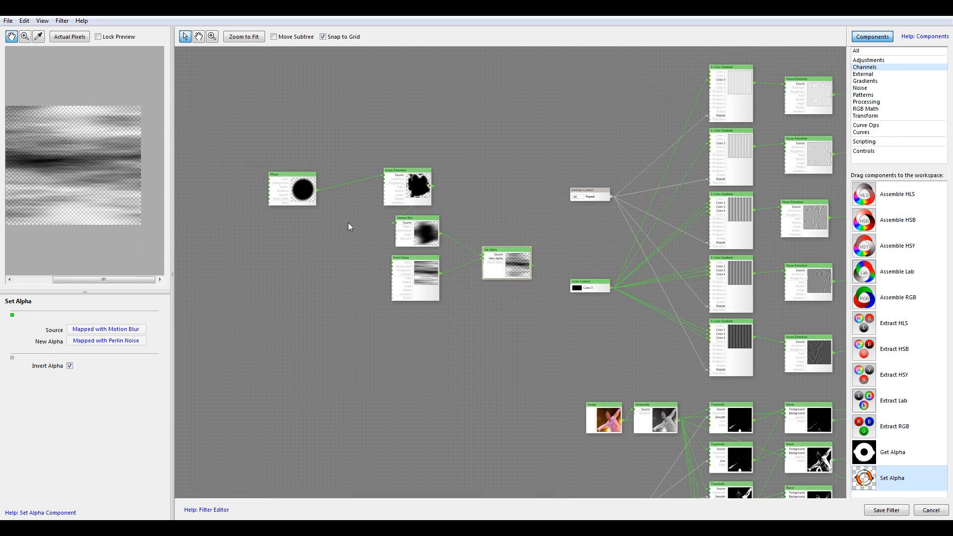
# Map the Set Alpha's Source to the Ellipse, keeping Perlin Noise as its New Alpha.
pyautogui.moveTo(321, 196); pyautogui.dragTo(486, 257)
pyautogui.click(513, 260)
pyautogui.scroll(-1, 108, 174)
pyautogui.scroll(1, 109, 173)
pyautogui.moveTo(344, 263); pyautogui.dragTo(213, 236)
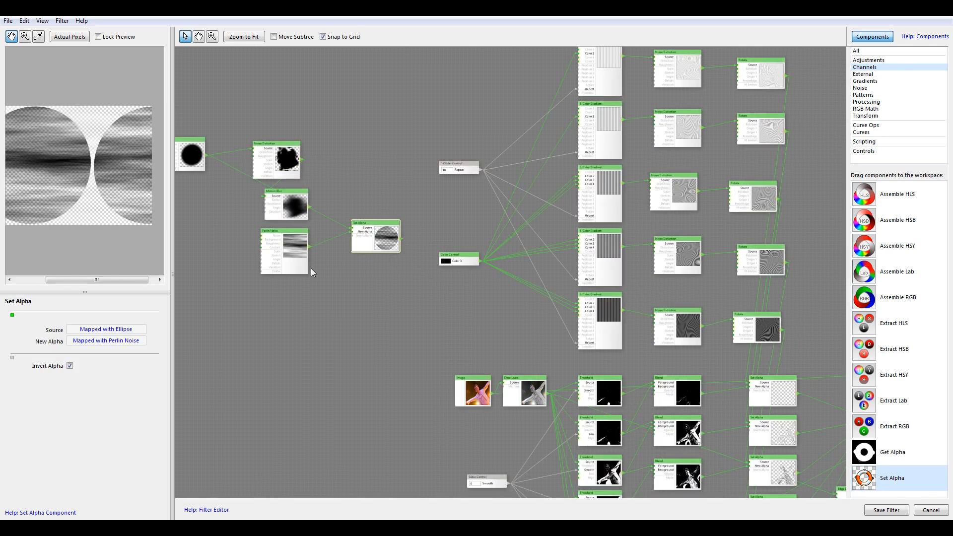
# Rearrange the Perlin Noise, Set Alpha and Motion Blur components and map the Motion Blur's Source to the Set Alpha.
pyautogui.moveTo(284, 249); pyautogui.dragTo(229, 261)
pyautogui.moveTo(376, 233); pyautogui.dragTo(300, 253)
pyautogui.moveTo(282, 207); pyautogui.dragTo(373, 219)
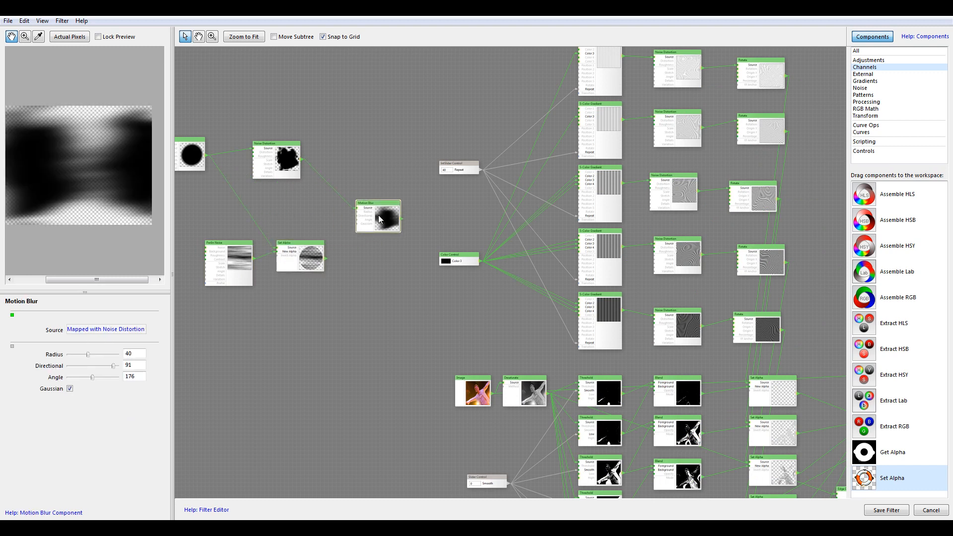
pyautogui.moveTo(325, 263); pyautogui.dragTo(358, 210)
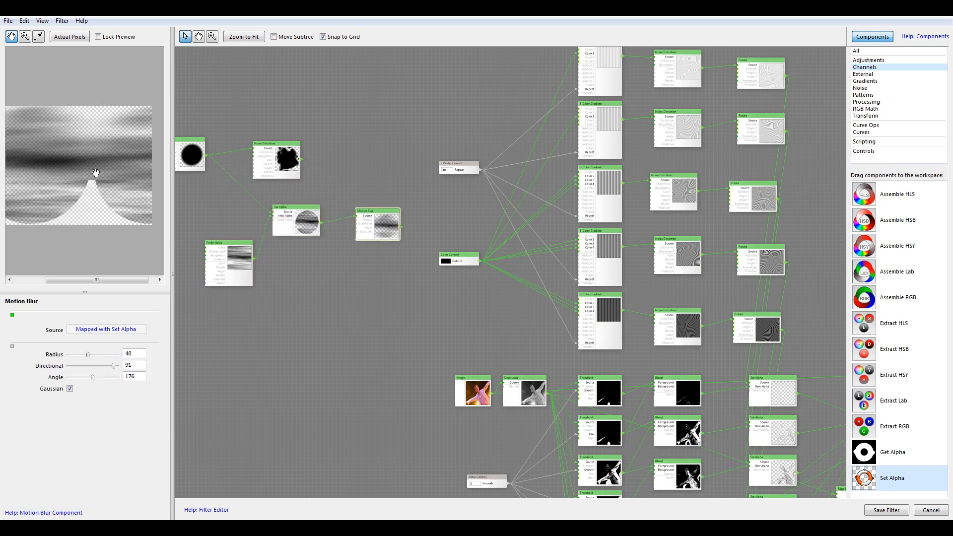
pyautogui.moveTo(469, 263); pyautogui.dragTo(468, 273)
# Examine the hatching Set Alpha components, the threshold Difference Blends and the Multiblend that layers them.
pyautogui.moveTo(425, 194); pyautogui.dragTo(330, 193)
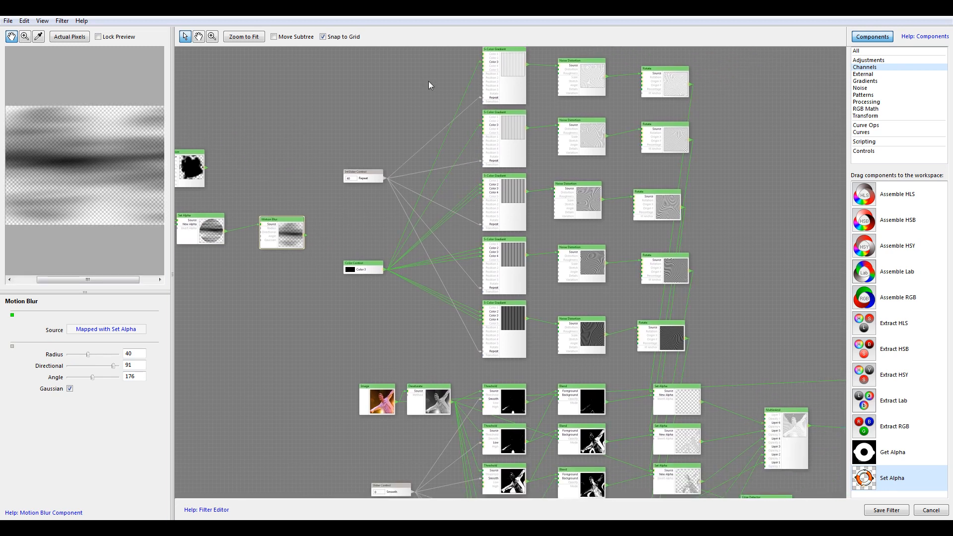
pyautogui.moveTo(730, 274); pyautogui.dragTo(567, 88)
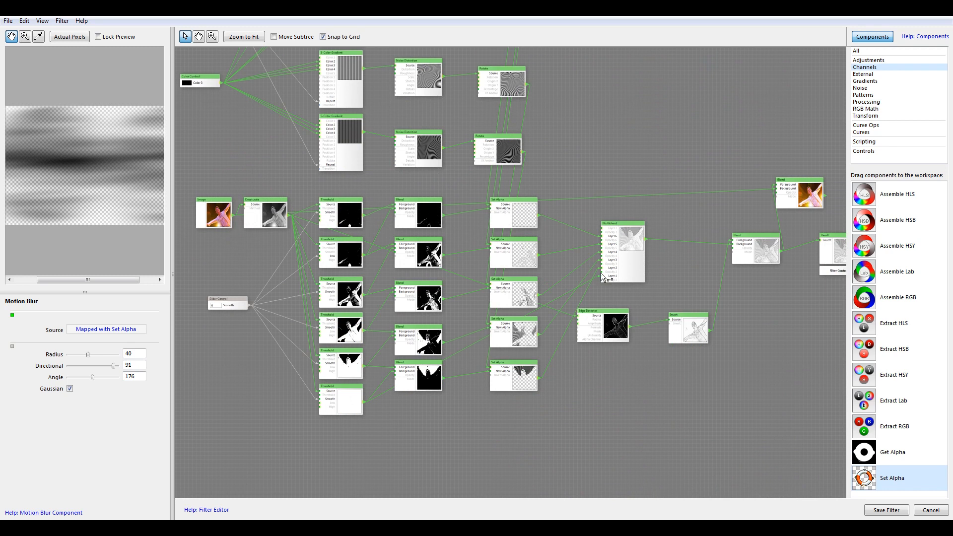
pyautogui.moveTo(600, 278); pyautogui.dragTo(539, 171)
pyautogui.click(484, 228)
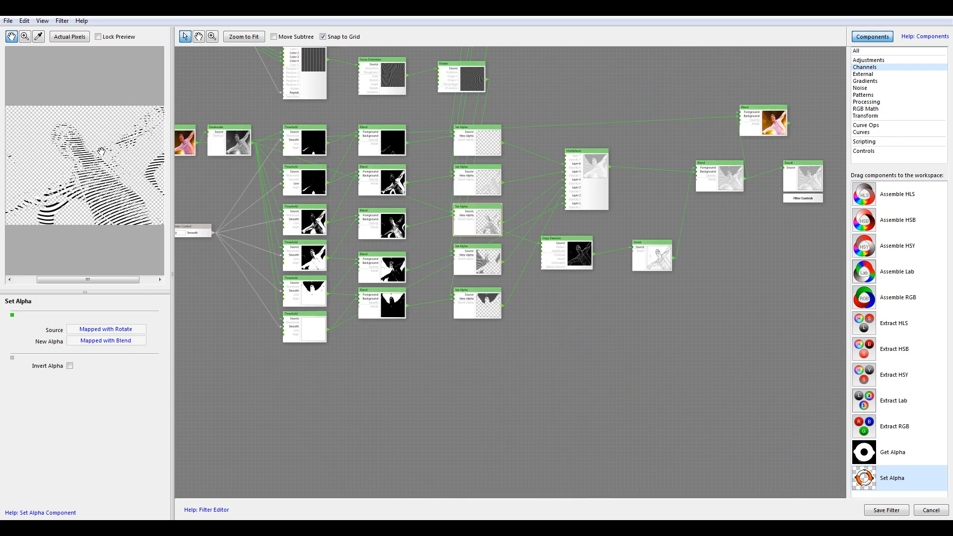
pyautogui.click(467, 264)
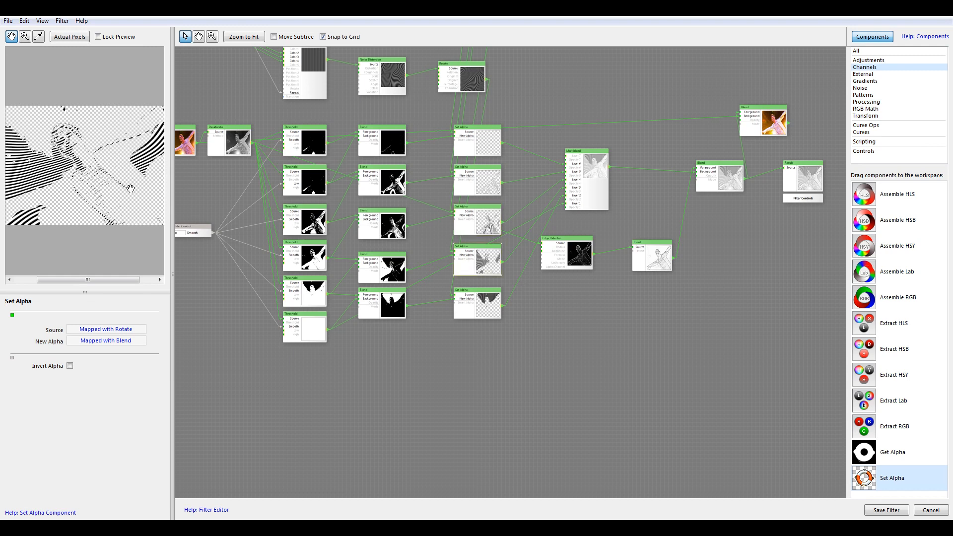
pyautogui.click(393, 279)
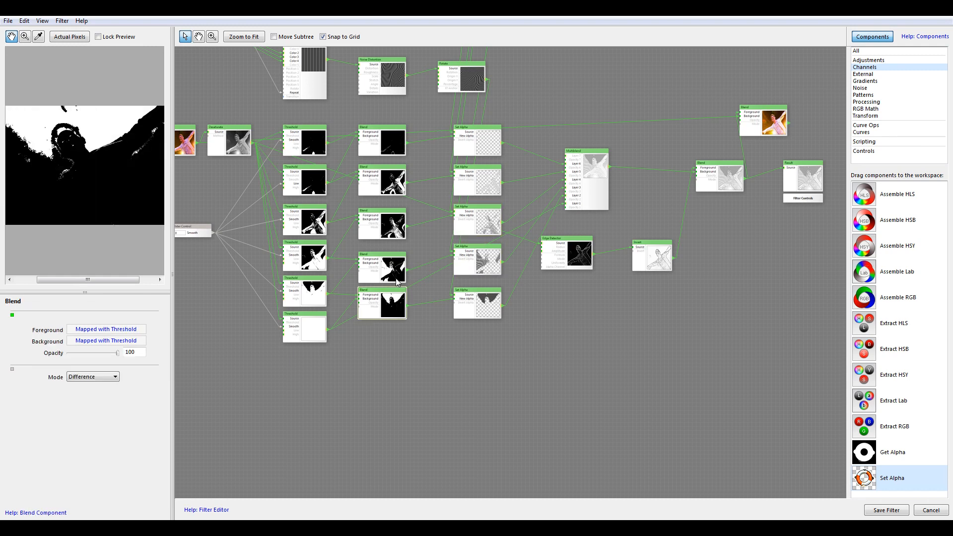
pyautogui.click(388, 178)
pyautogui.click(386, 150)
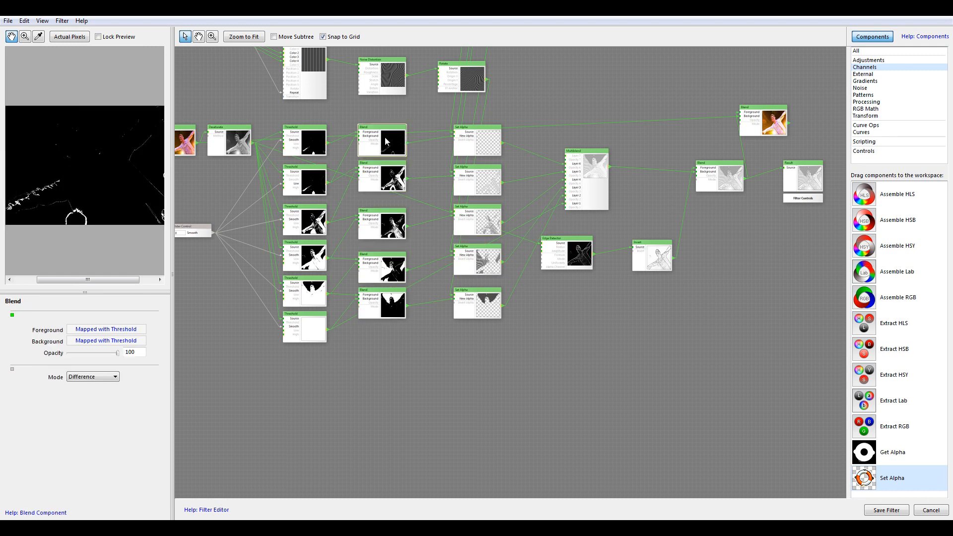
pyautogui.click(481, 148)
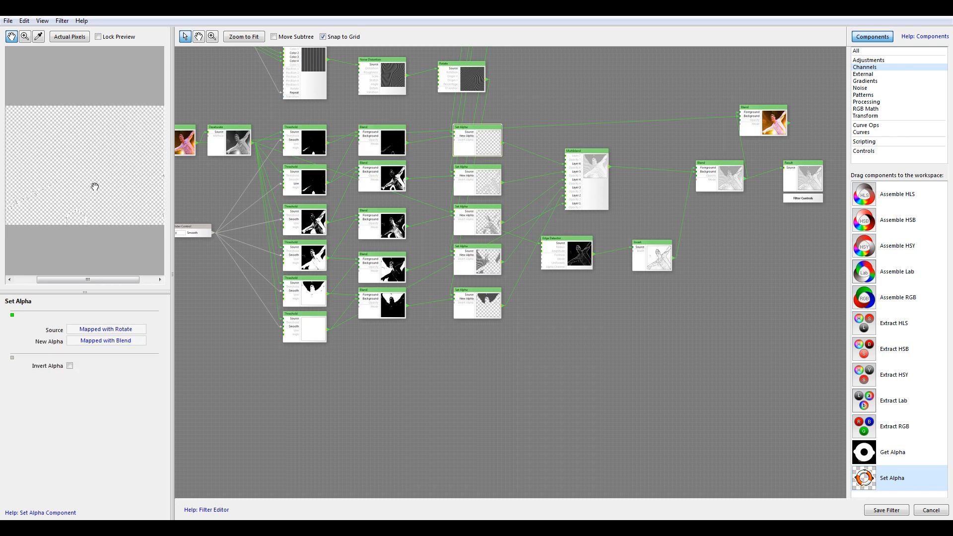
pyautogui.click(475, 193)
pyautogui.moveTo(477, 226); pyautogui.dragTo(409, 206)
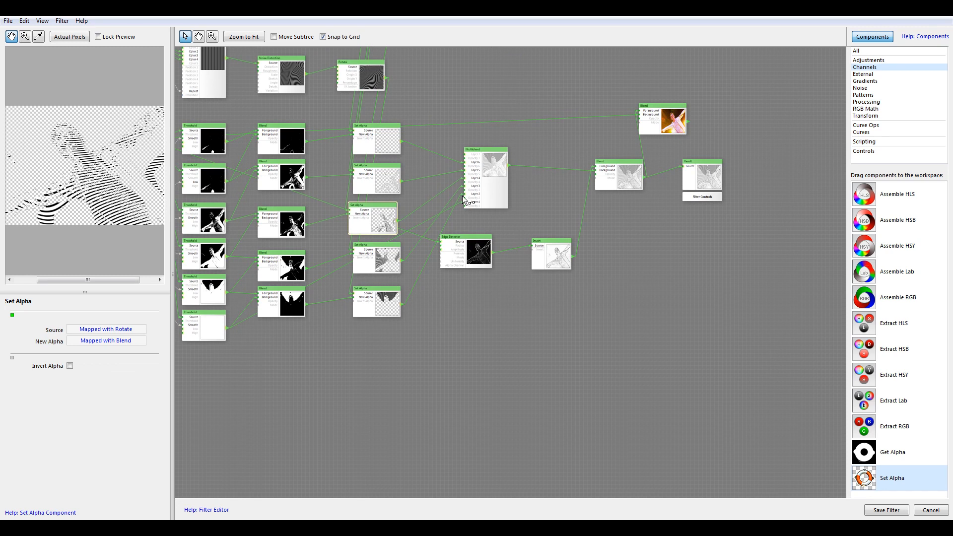
pyautogui.moveTo(509, 246); pyautogui.dragTo(441, 274)
pyautogui.click(429, 214)
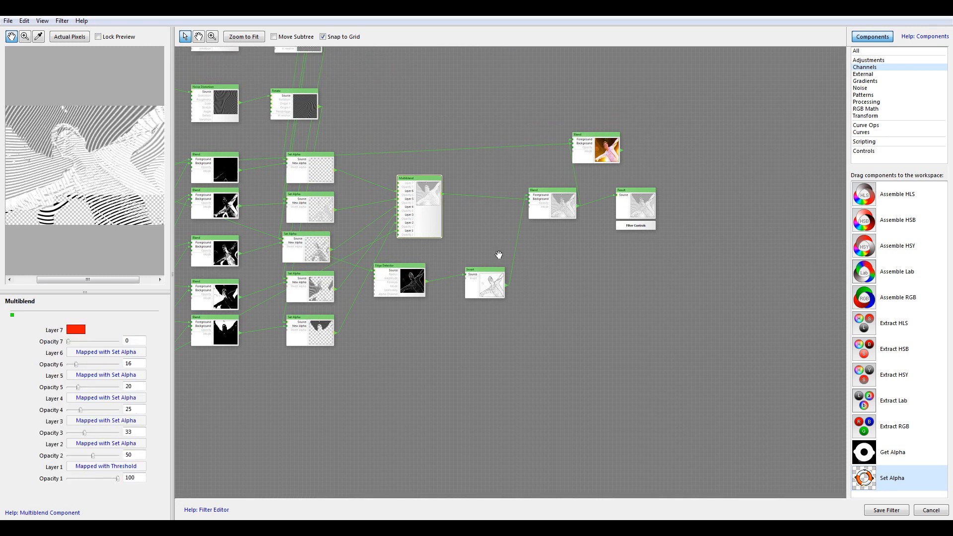
pyautogui.moveTo(552, 227); pyautogui.dragTo(477, 226)
# Delete the Overlay-mode Blend component that combines the hatching with the colour image.
pyautogui.click(525, 153)
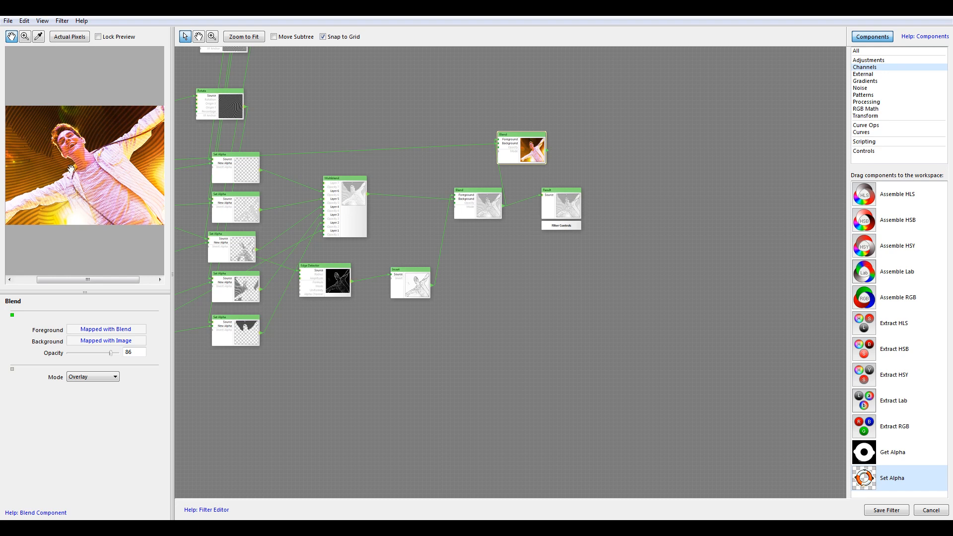
pyautogui.moveTo(382, 179); pyautogui.dragTo(475, 237)
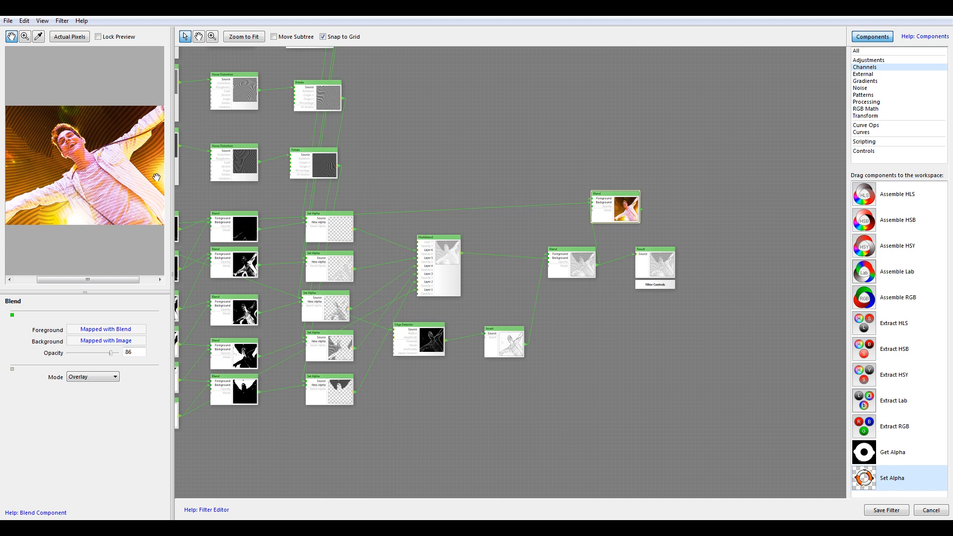
pyautogui.moveTo(407, 210); pyautogui.dragTo(813, 278)
pyautogui.press('Delete')
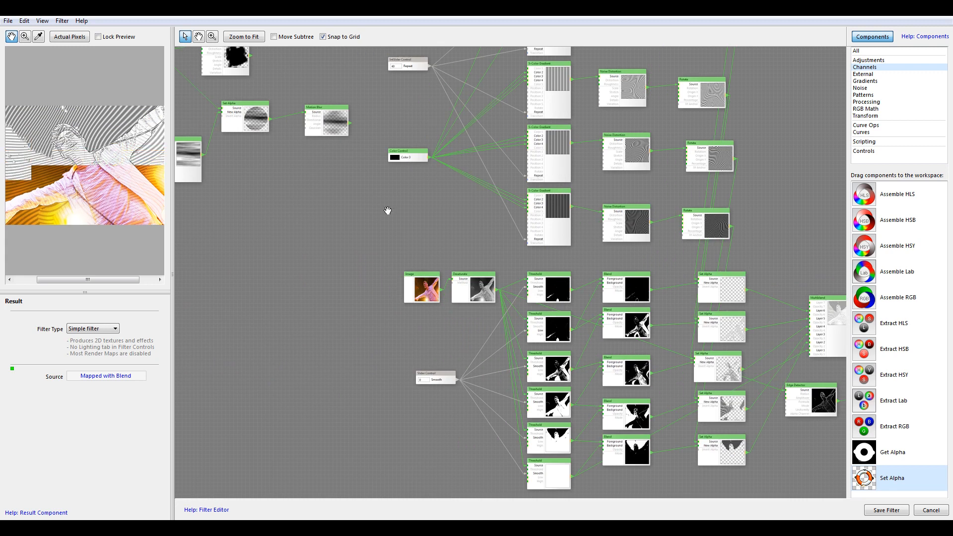
# Delete the experimental brush branch of Ellipse, Noise Distortion, Perlin Noise, Set Alpha and Motion Blur components.
pyautogui.moveTo(317, 187); pyautogui.dragTo(644, 298)
pyautogui.moveTo(388, 96); pyautogui.dragTo(685, 339)
pyautogui.press('Delete')
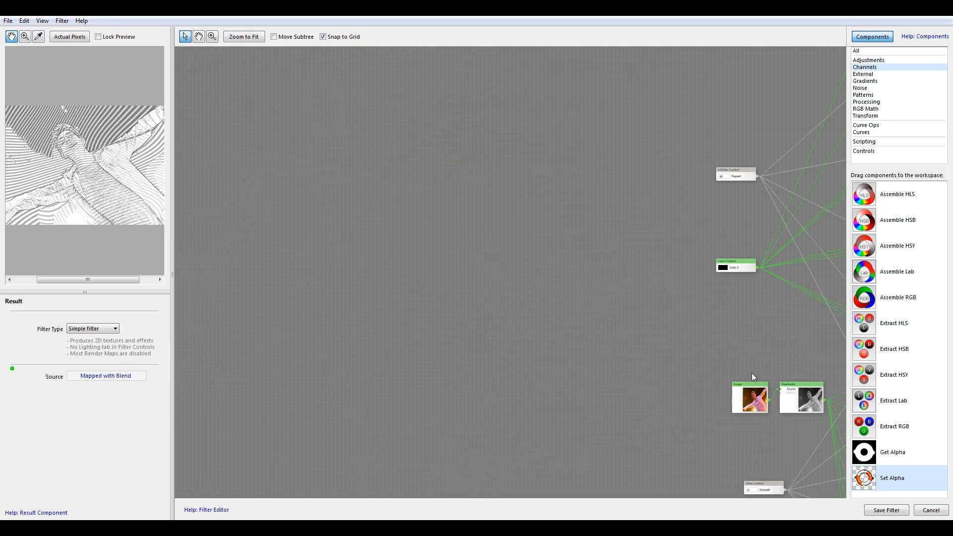
# Save the filter and set its Repeat setting to 100.
pyautogui.moveTo(745, 373); pyautogui.dragTo(239, 199)
pyautogui.moveTo(575, 199); pyautogui.dragTo(440, 248)
pyautogui.click(881, 513)
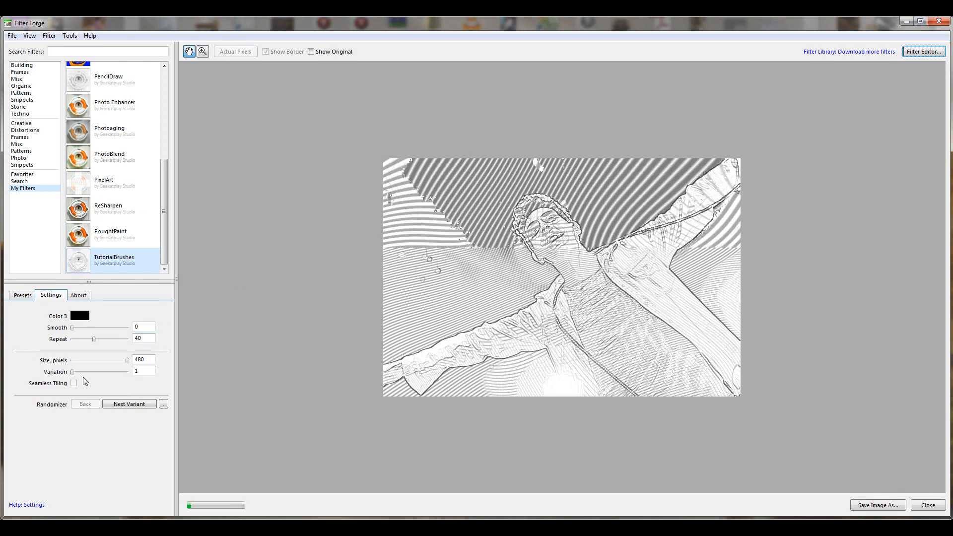
pyautogui.moveTo(95, 339); pyautogui.dragTo(133, 339)
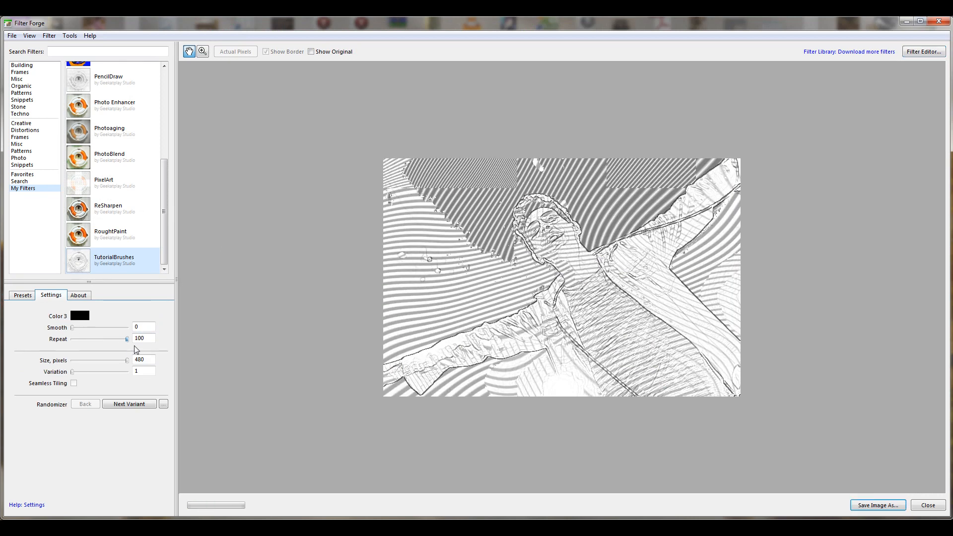